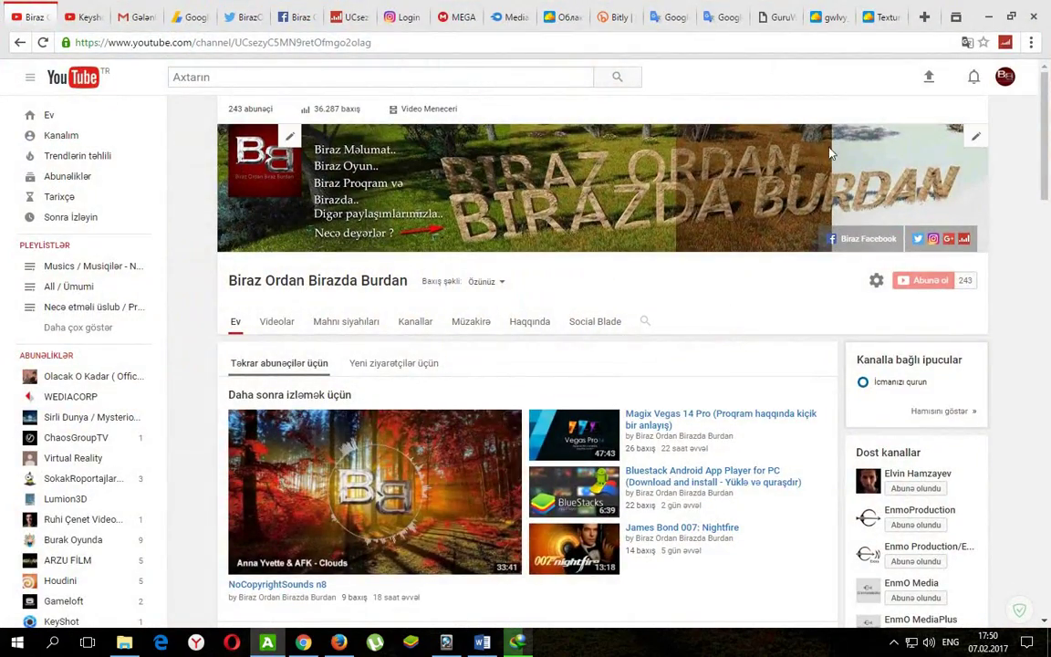
# On the GuruWare gw::Ivy page, start downloading the gwIvy plugin zip.
pyautogui.click(771, 20)
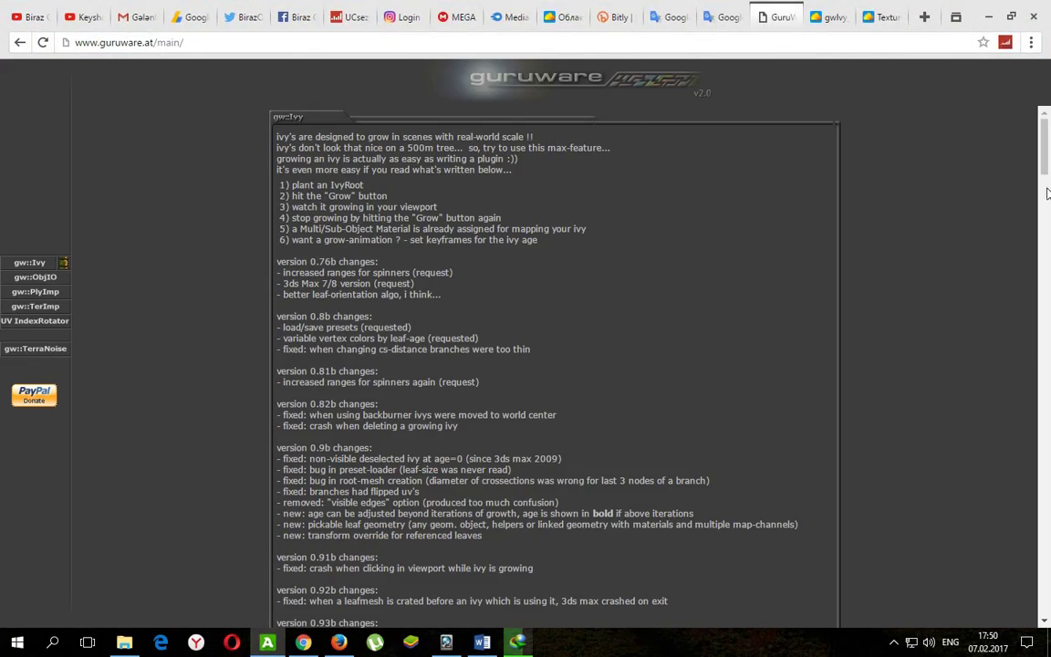
pyautogui.click(181, 43)
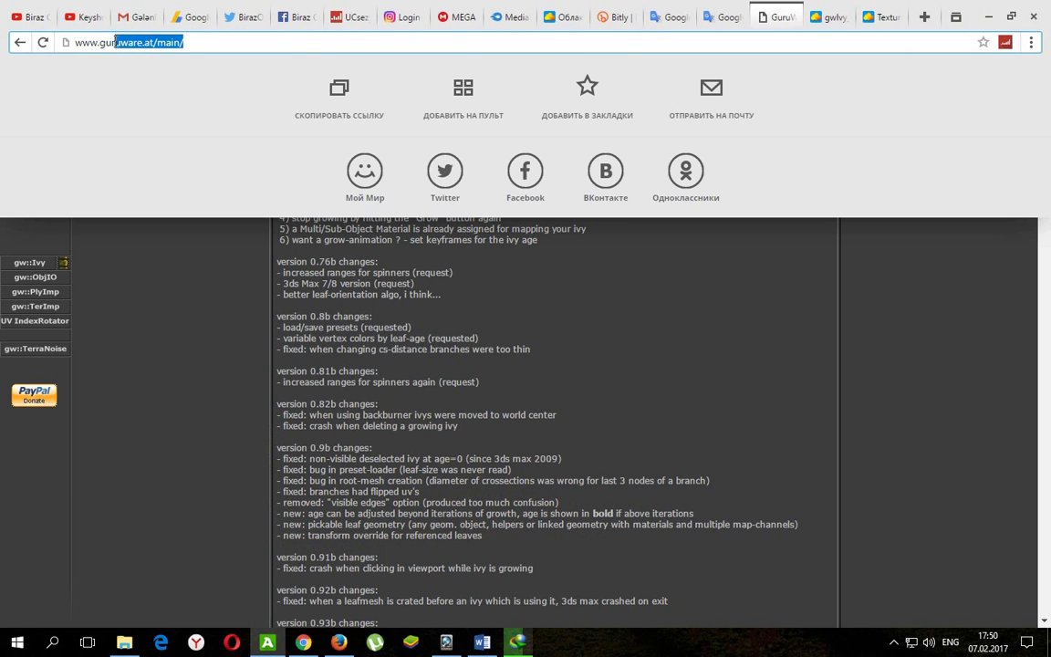
pyautogui.click(843, 257)
pyautogui.moveTo(1047, 146); pyautogui.dragTo(1048, 238)
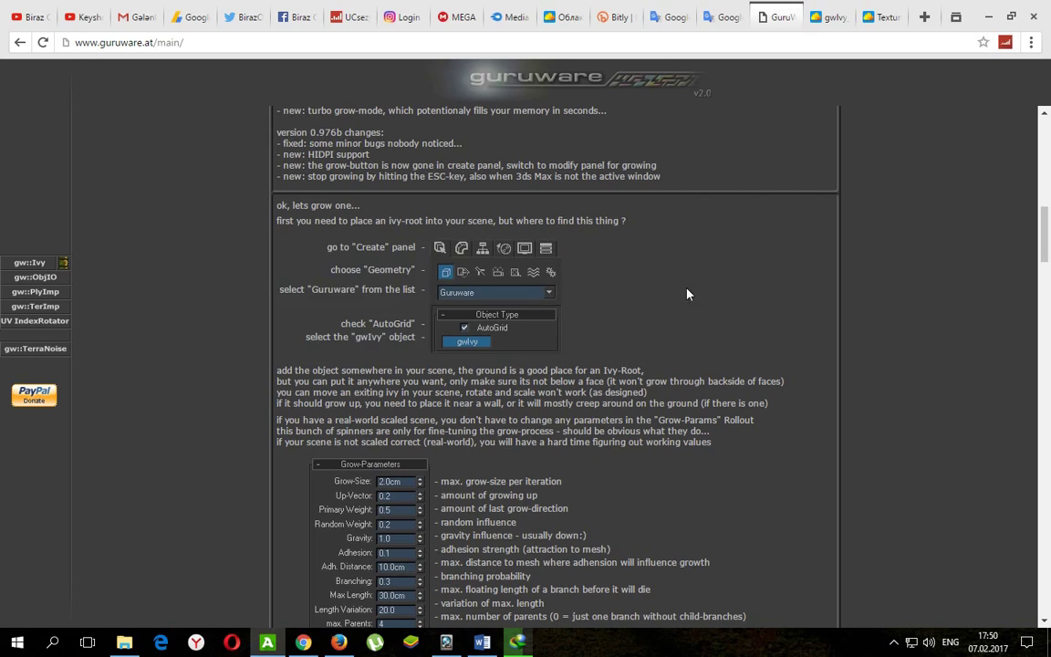
pyautogui.moveTo(1049, 274); pyautogui.dragTo(1048, 607)
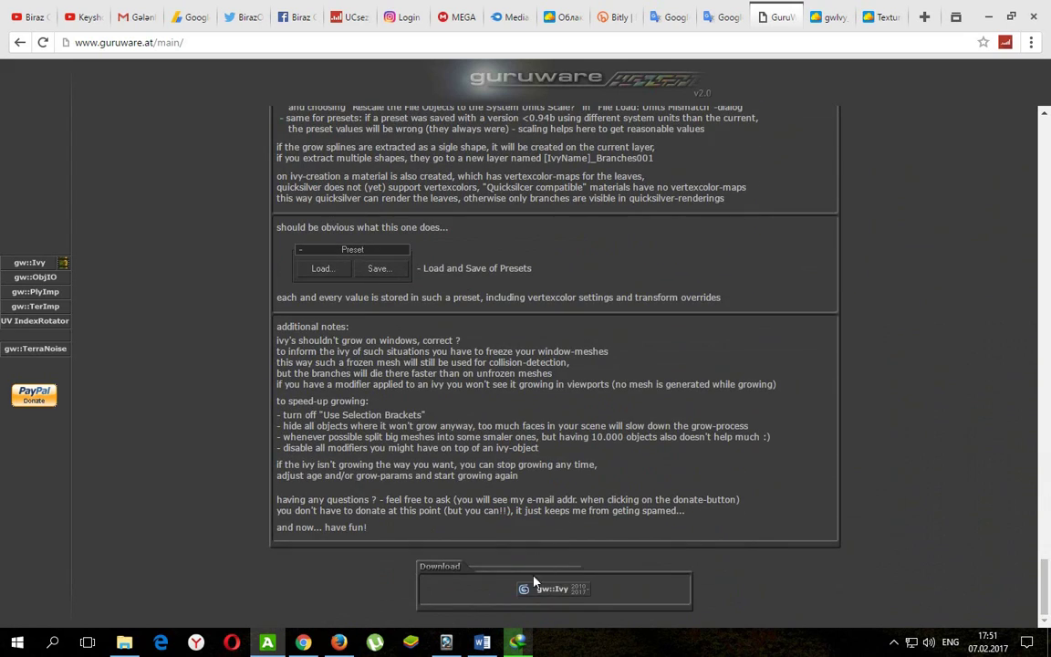
pyautogui.click(552, 593)
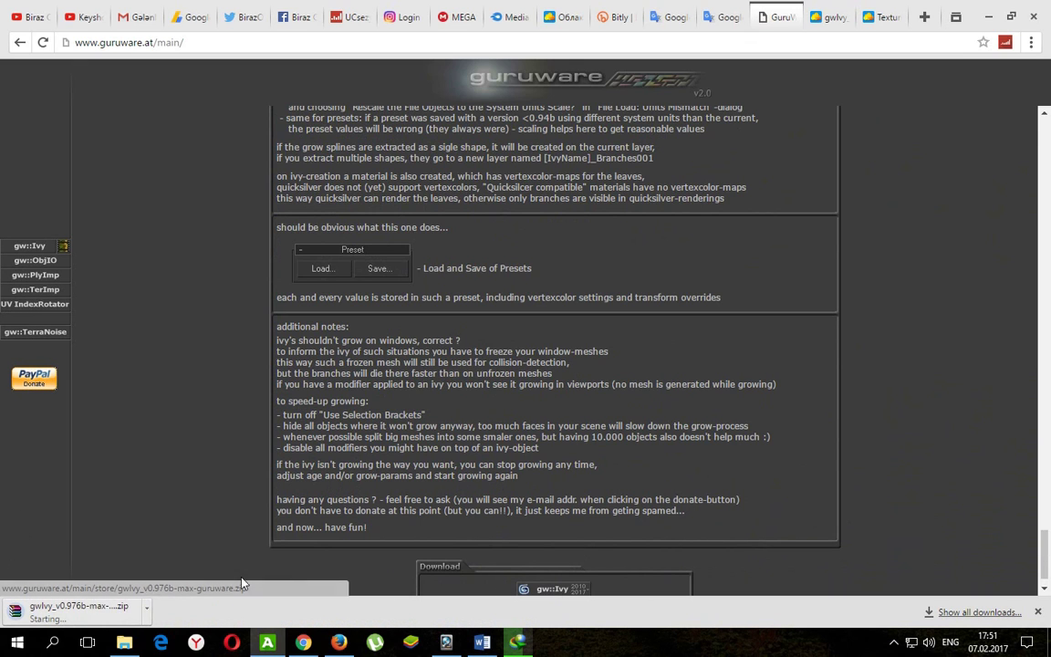
# Cancel the zip download, check the gwIvy and Textures archive tabs, and minimize Chrome.
pyautogui.click(146, 606)
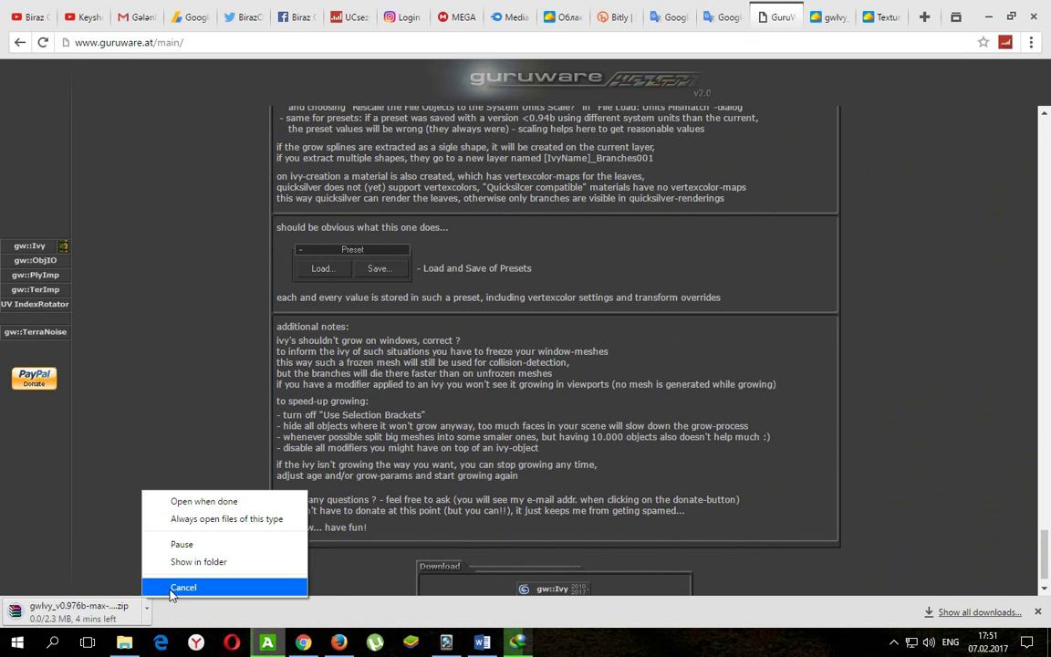
pyautogui.click(183, 586)
pyautogui.click(825, 20)
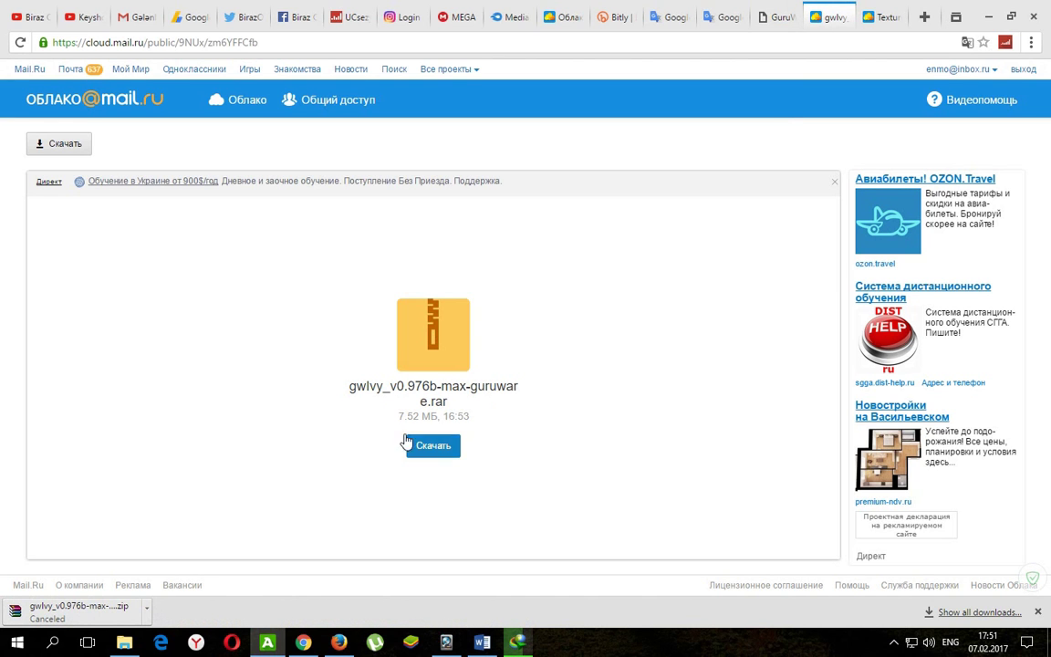
pyautogui.hotkey('ctrl', 'Tab')
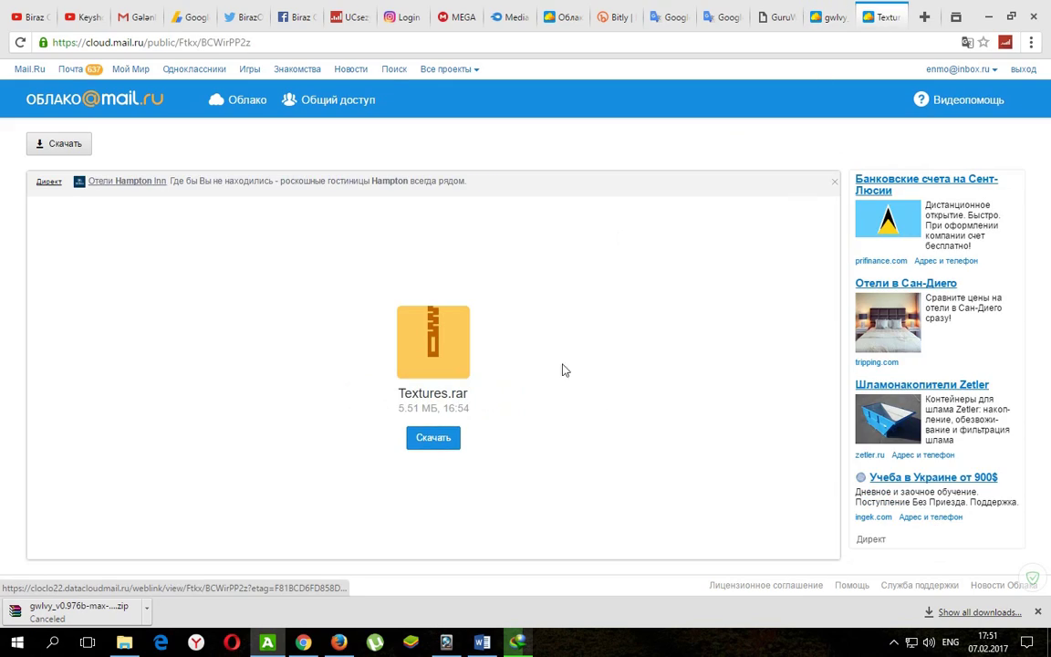
pyautogui.click(987, 16)
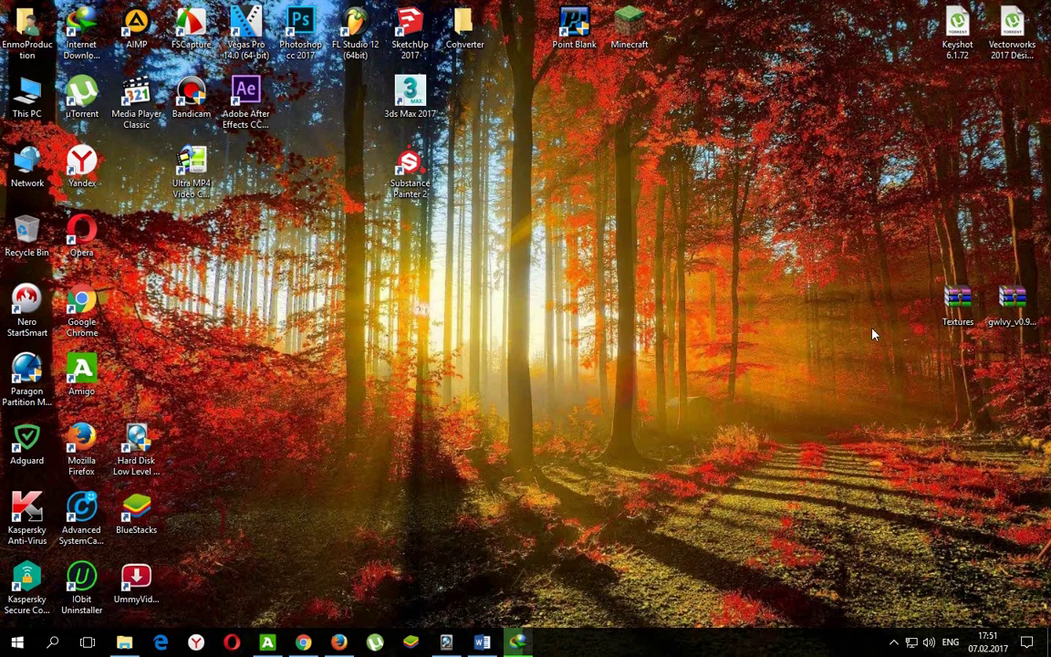
# Extract both RARs with WinRAR 'Buraya Çıkart' and drag the two folders beside the archives.
pyautogui.rightClick(999, 310)
pyautogui.moveTo(894, 324)
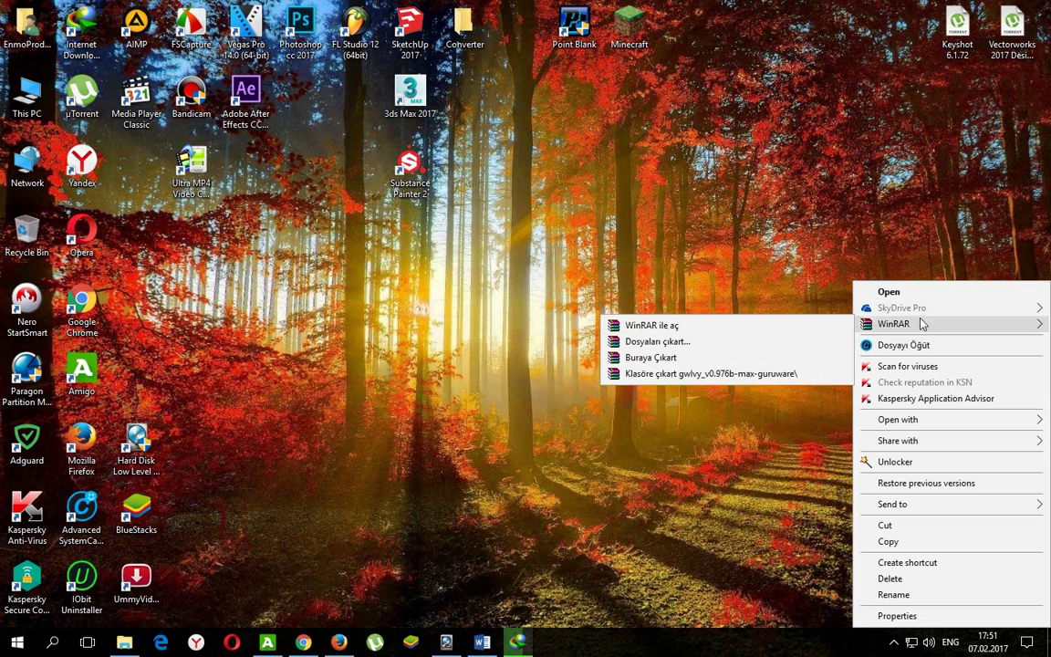
pyautogui.click(717, 373)
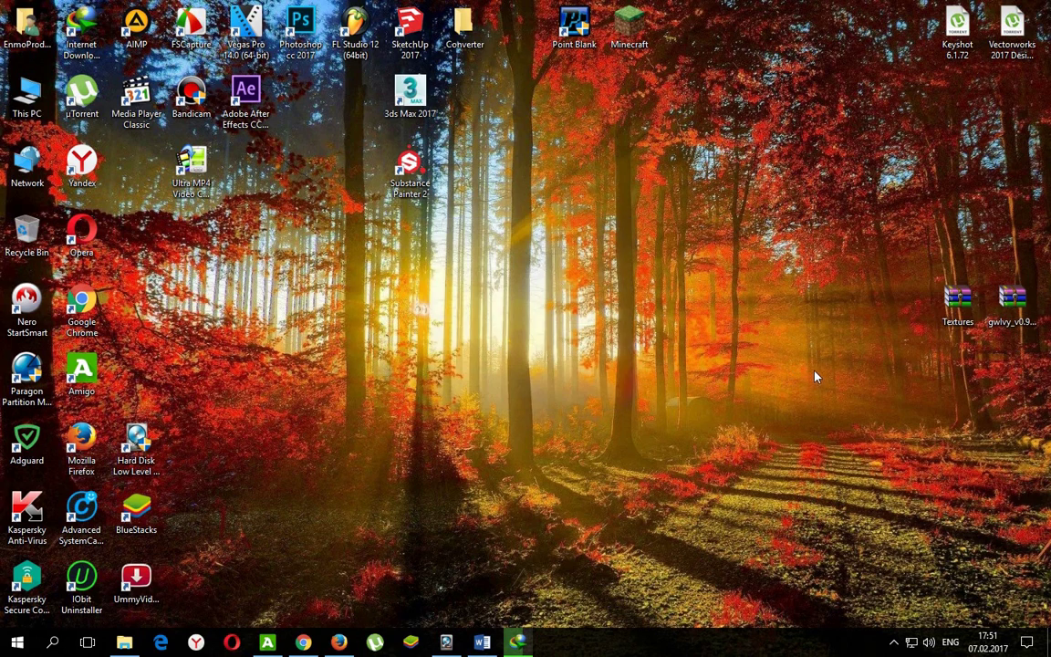
pyautogui.rightClick(958, 301)
pyautogui.moveTo(894, 324)
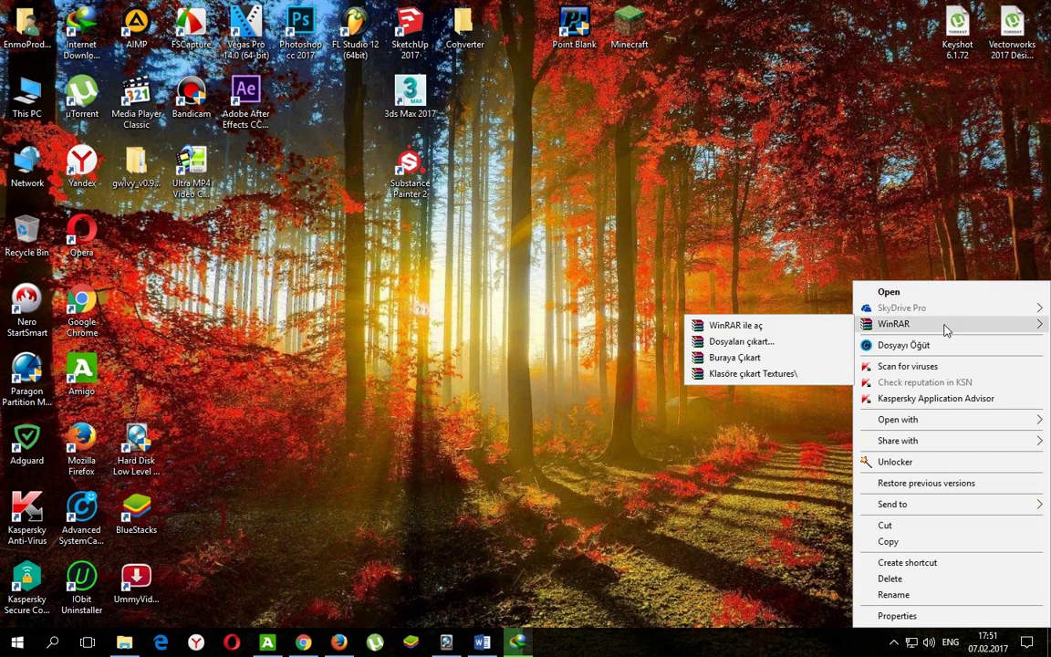
pyautogui.click(772, 359)
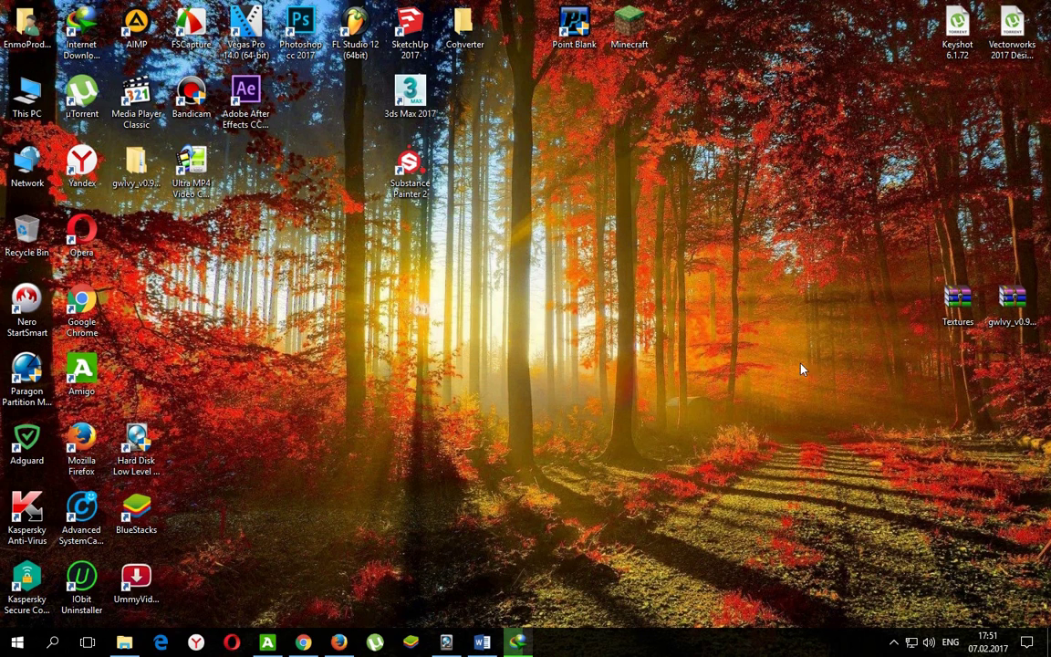
pyautogui.moveTo(142, 267)
pyautogui.mouseDown()
pyautogui.moveTo(105, 137)
pyautogui.moveTo(871, 310)
pyautogui.moveTo(847, 311)
pyautogui.mouseUp()
pyautogui.moveTo(847, 374); pyautogui.dragTo(790, 311)
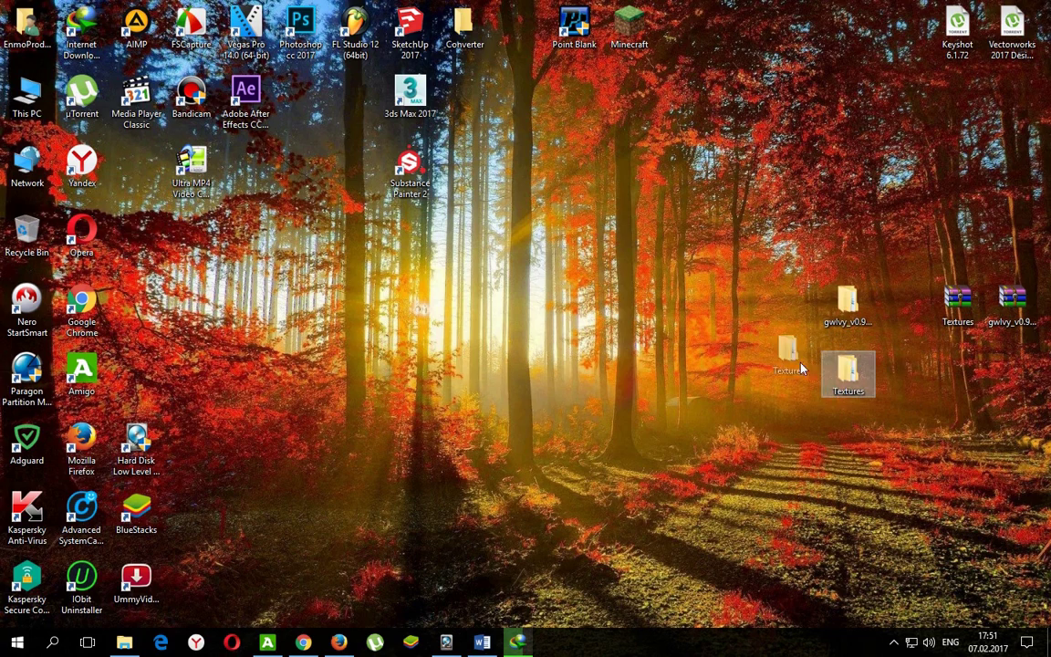
# Copy gw_Ivy.dlo from the extracted gwIvy 3dsmax2017 folder.
pyautogui.doubleClick(847, 308)
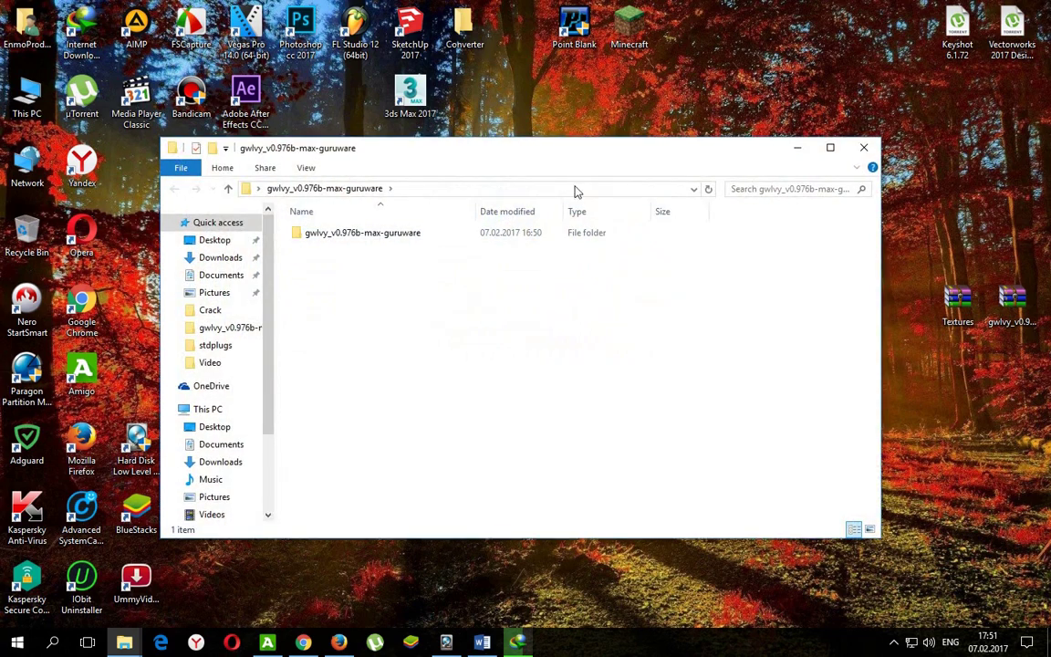
pyautogui.doubleClick(380, 227)
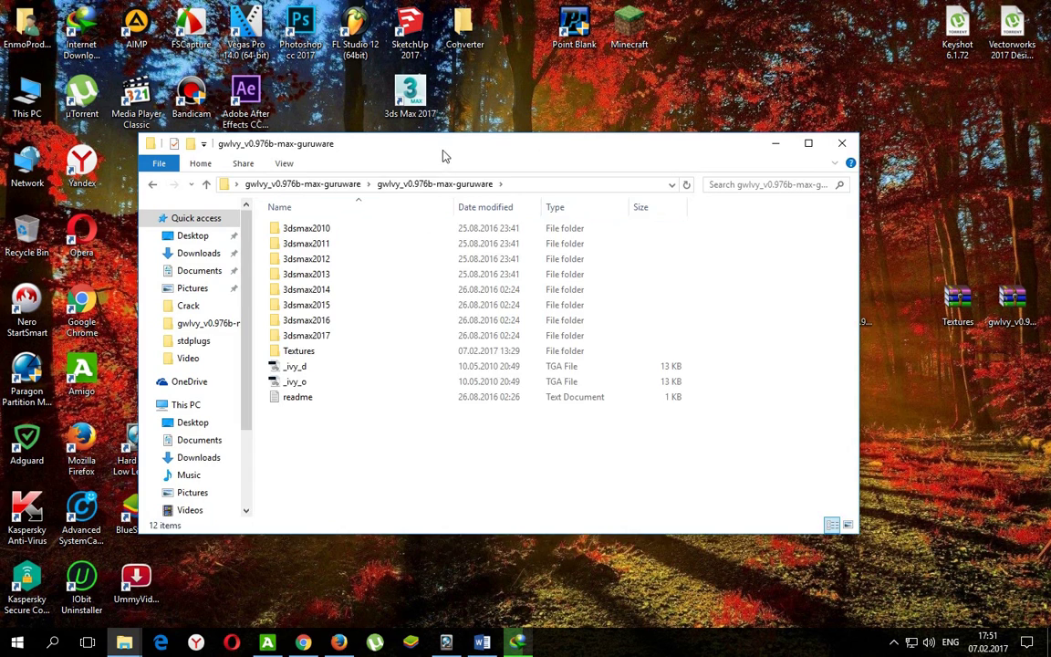
pyautogui.moveTo(441, 153); pyautogui.dragTo(481, 164)
pyautogui.moveTo(425, 402); pyautogui.dragTo(390, 429)
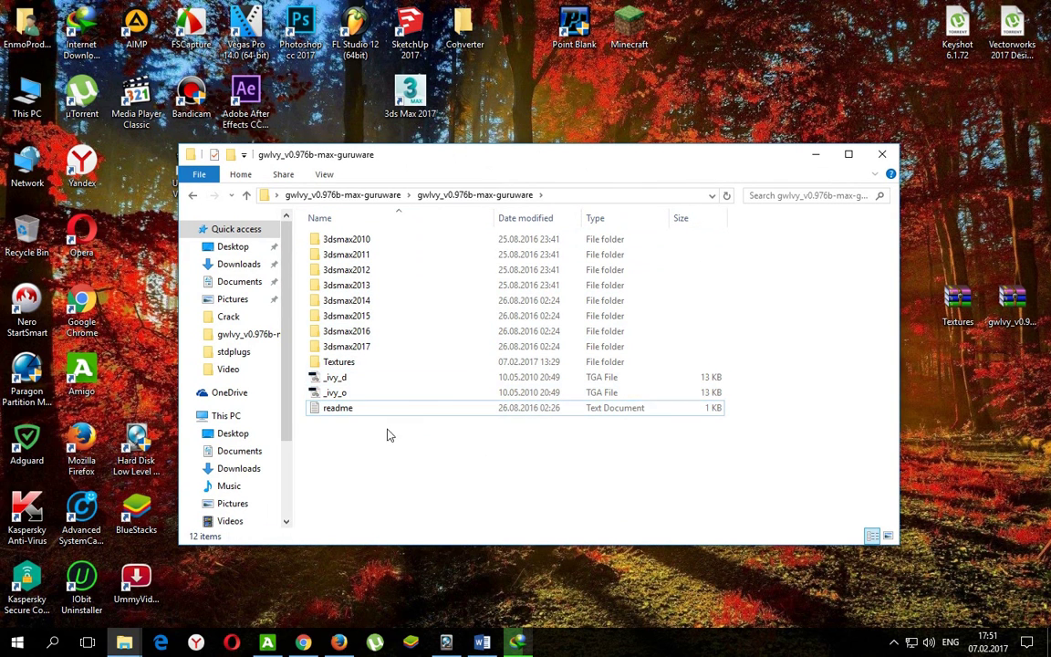
pyautogui.click(351, 363)
pyautogui.doubleClick(352, 347)
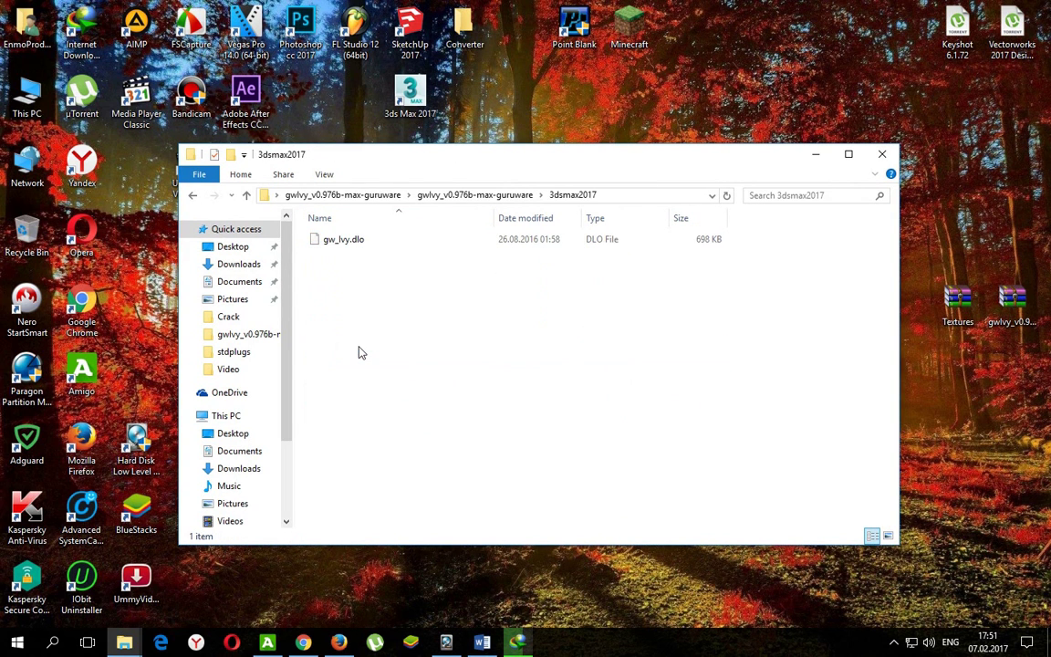
pyautogui.click(370, 240)
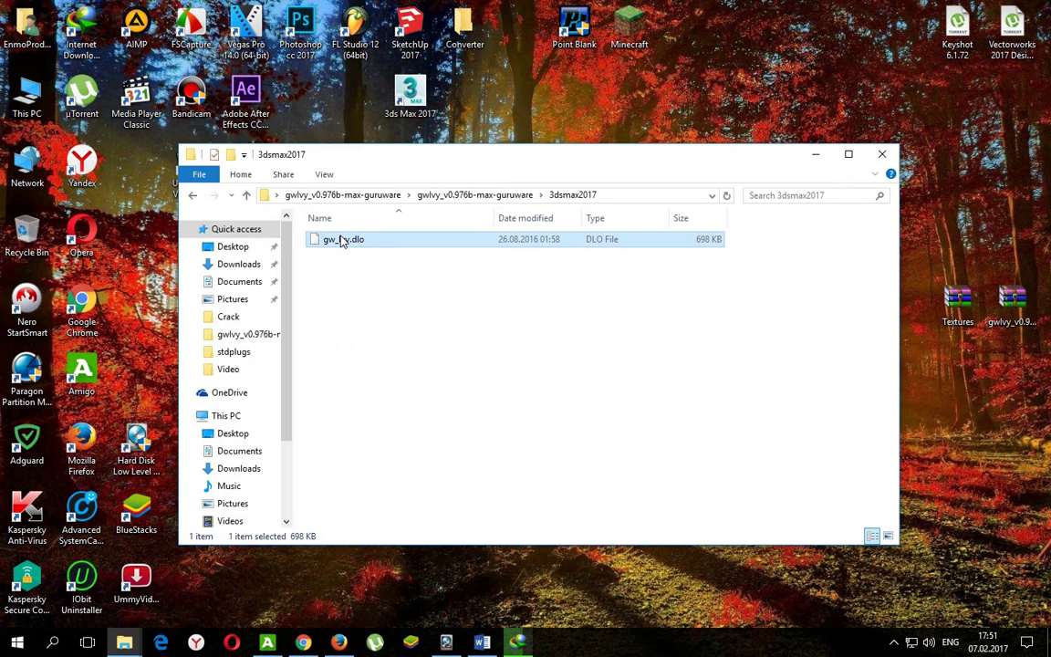
pyautogui.rightClick(343, 242)
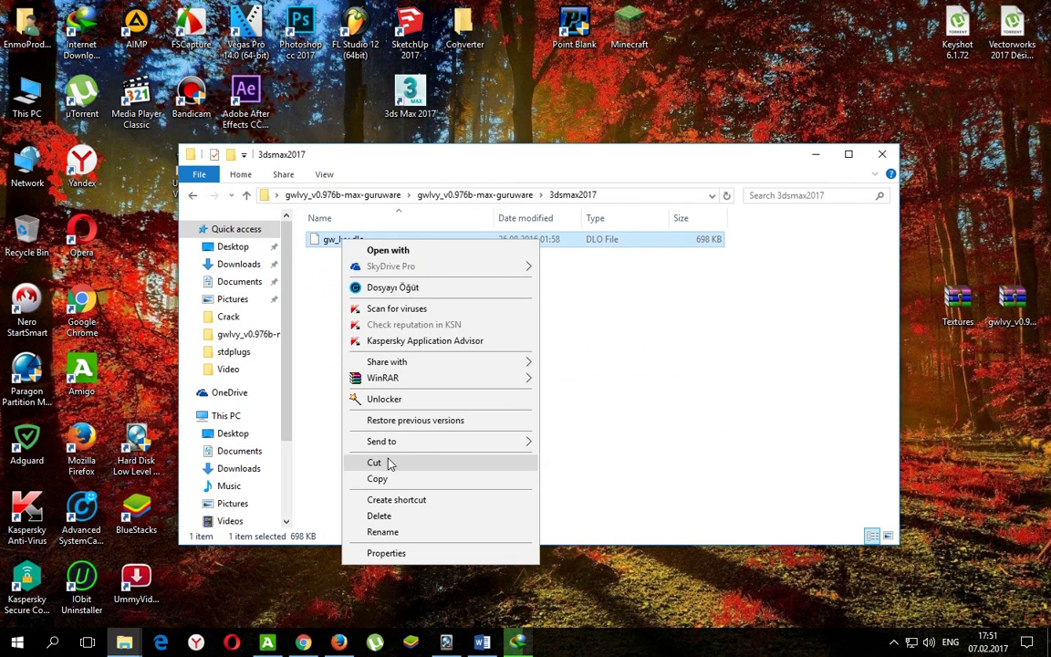
pyautogui.click(377, 479)
# Paste gw_Ivy.dlo into the 3ds Max 2017 Plugins folder, replacing the existing file with admin permission.
pyautogui.click(815, 154)
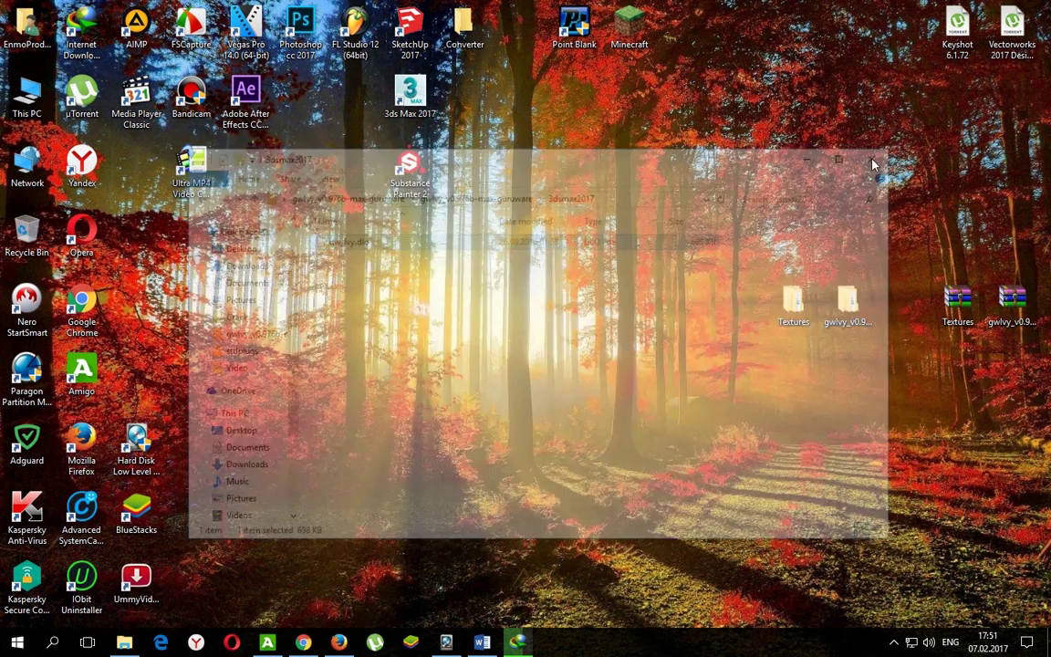
pyautogui.rightClick(406, 104)
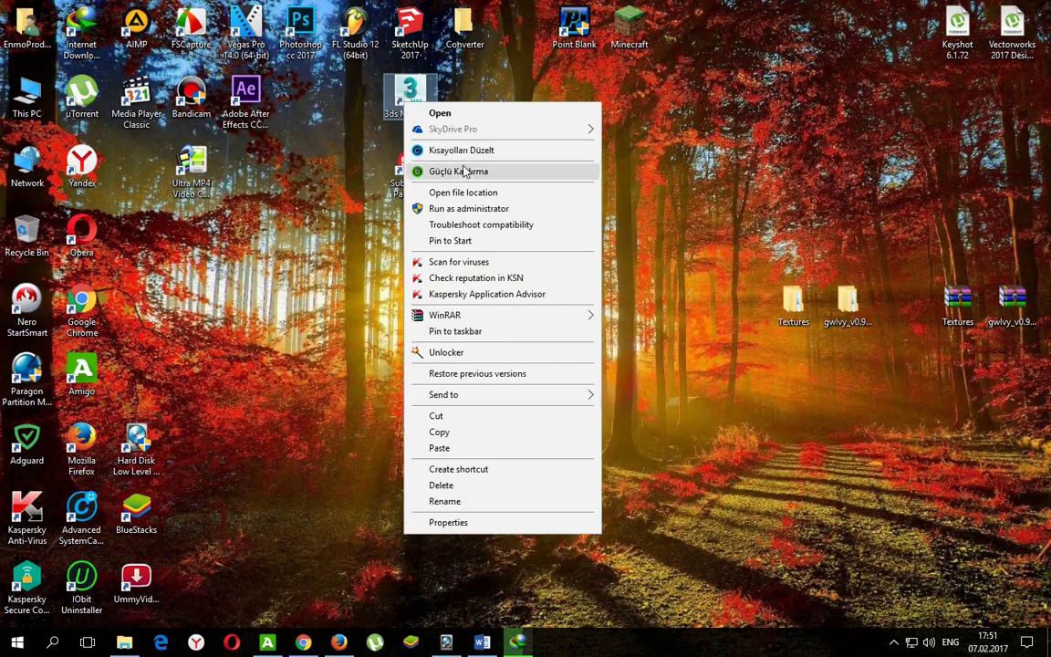
pyautogui.click(462, 194)
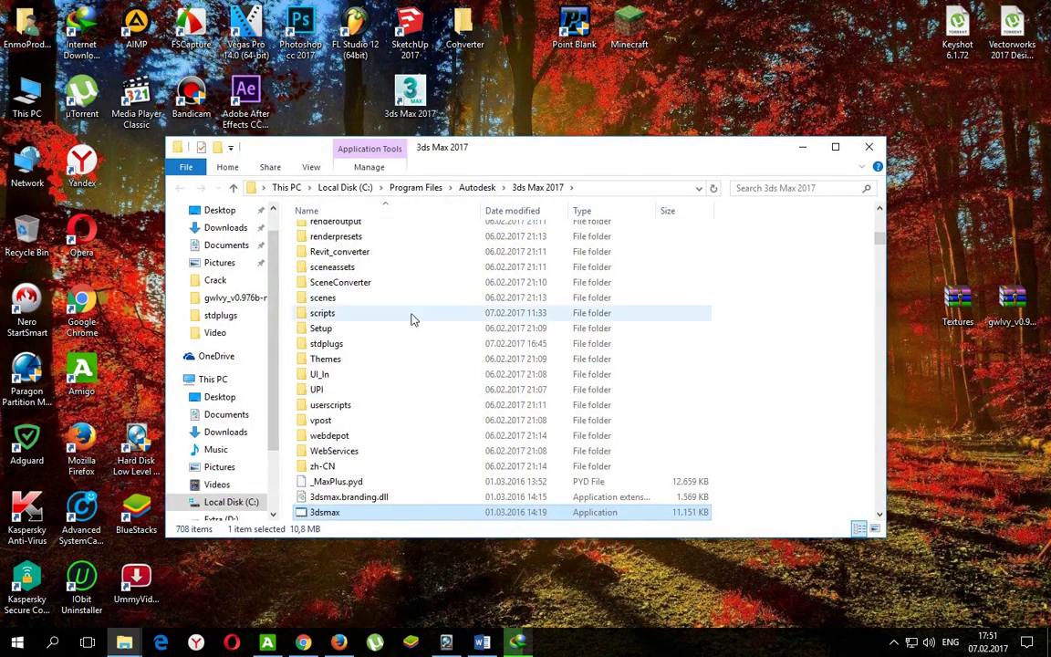
pyautogui.scroll(2, 410, 316)
pyautogui.scroll(1, 387, 301)
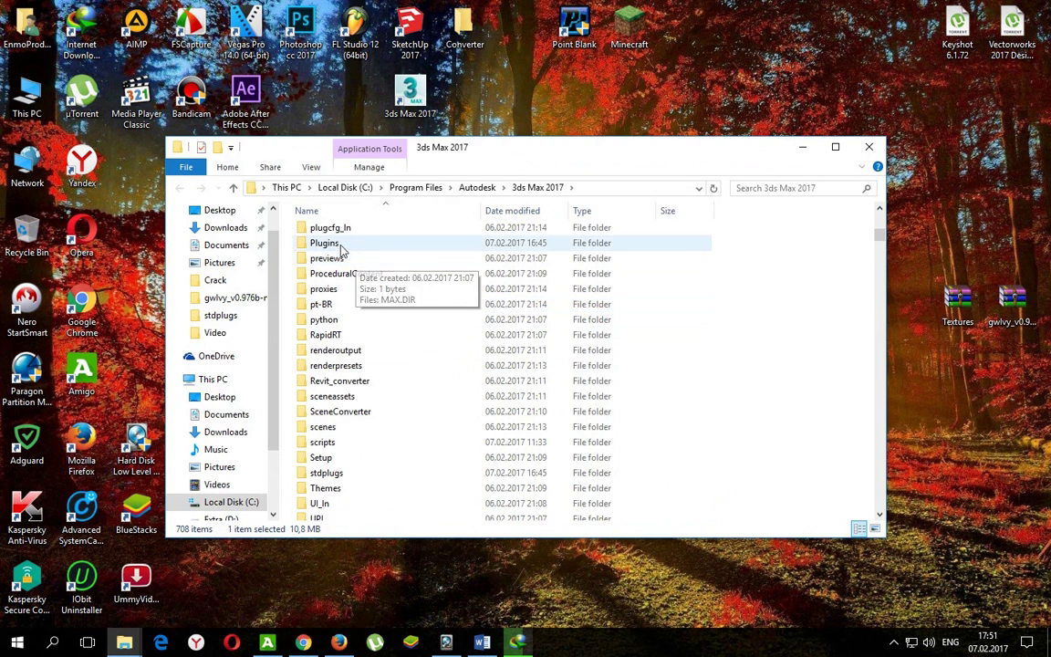
pyautogui.click(337, 233)
pyautogui.doubleClick(328, 244)
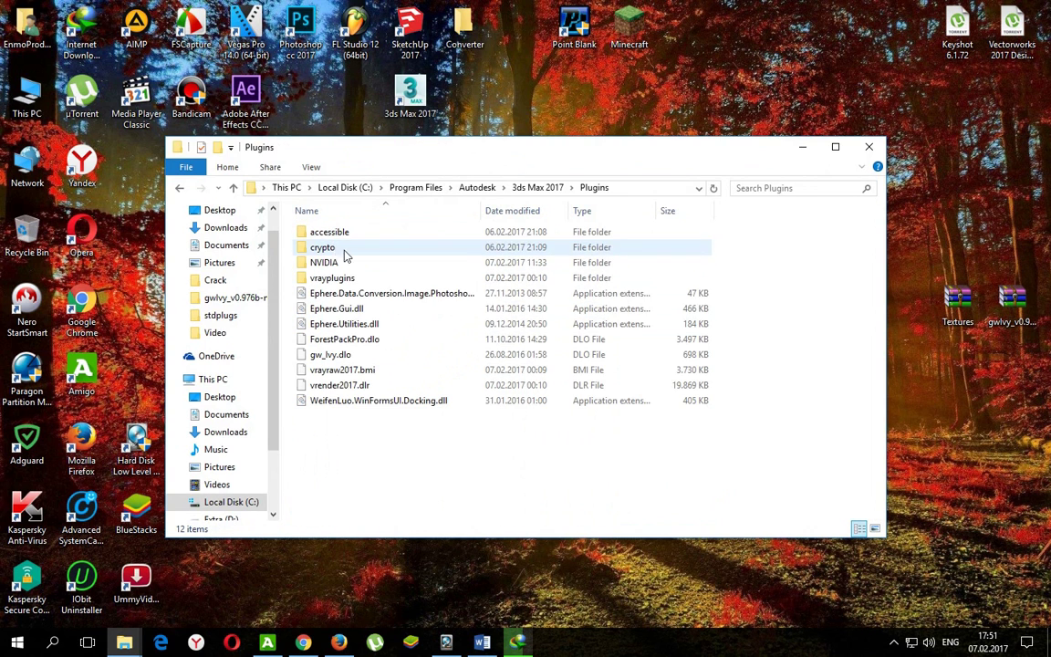
pyautogui.rightClick(476, 429)
pyautogui.click(545, 319)
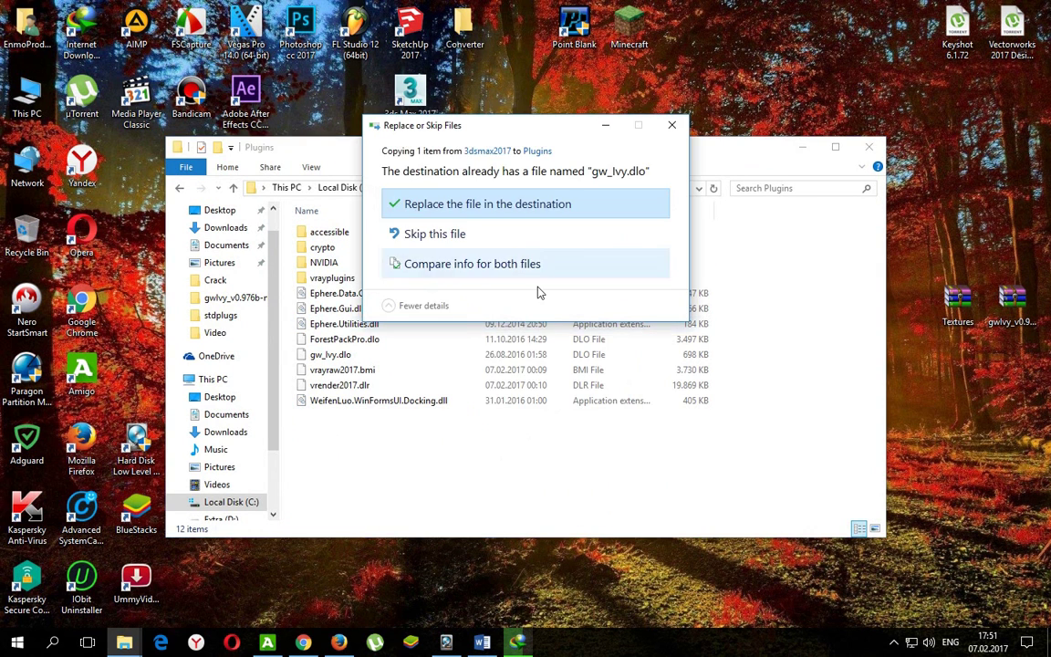
pyautogui.click(544, 204)
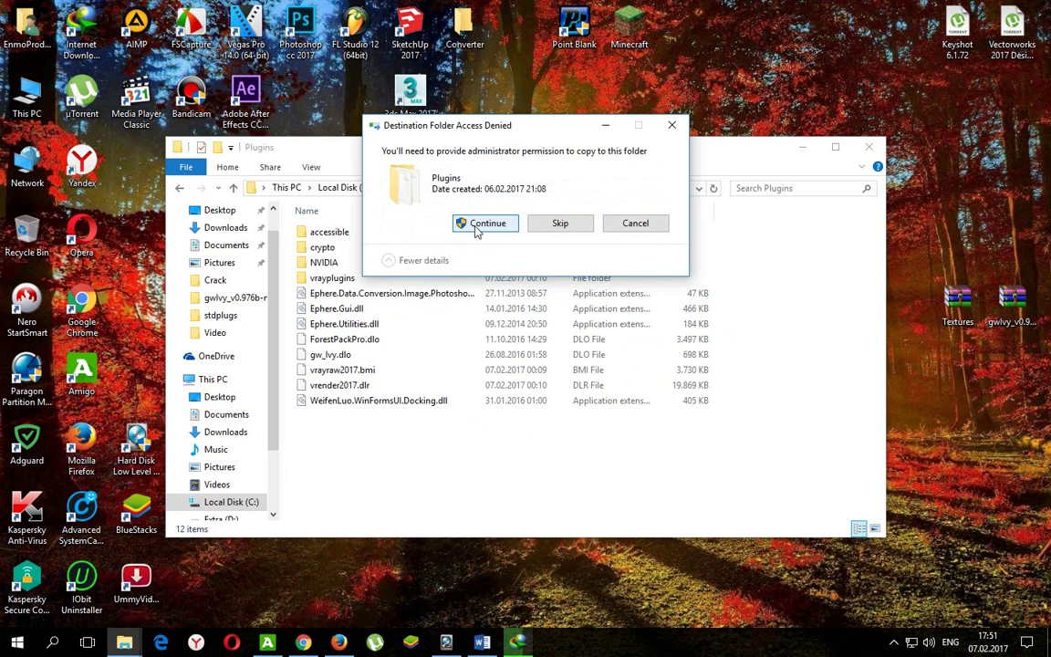
pyautogui.click(478, 225)
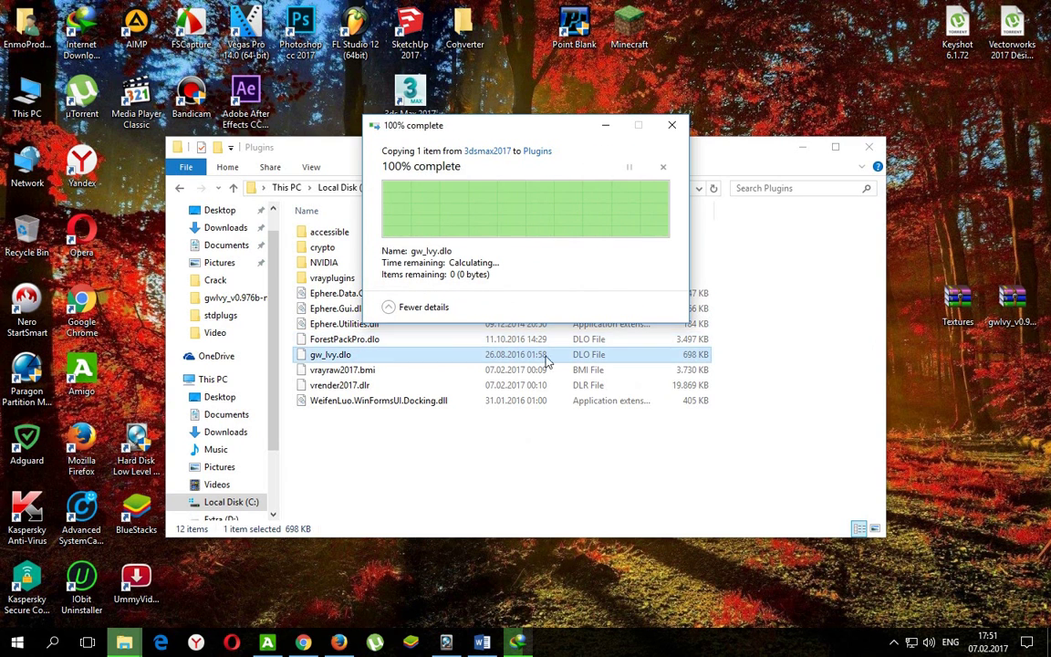
# Browse the extracted Textures folder of ivy maps, then hide the Explorer window.
pyautogui.click(802, 147)
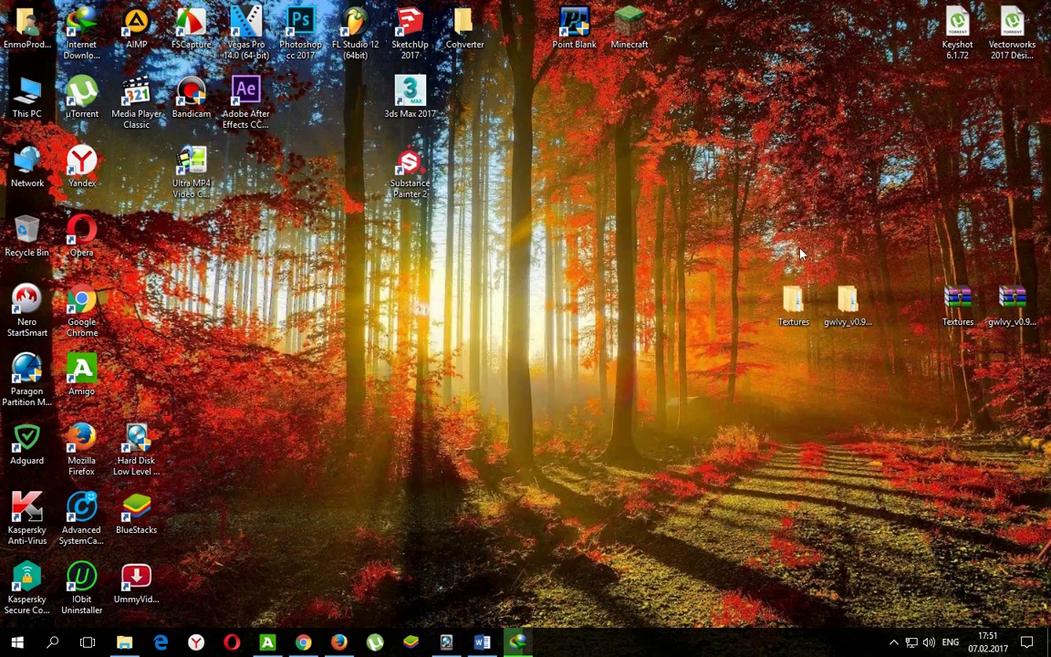
pyautogui.doubleClick(792, 304)
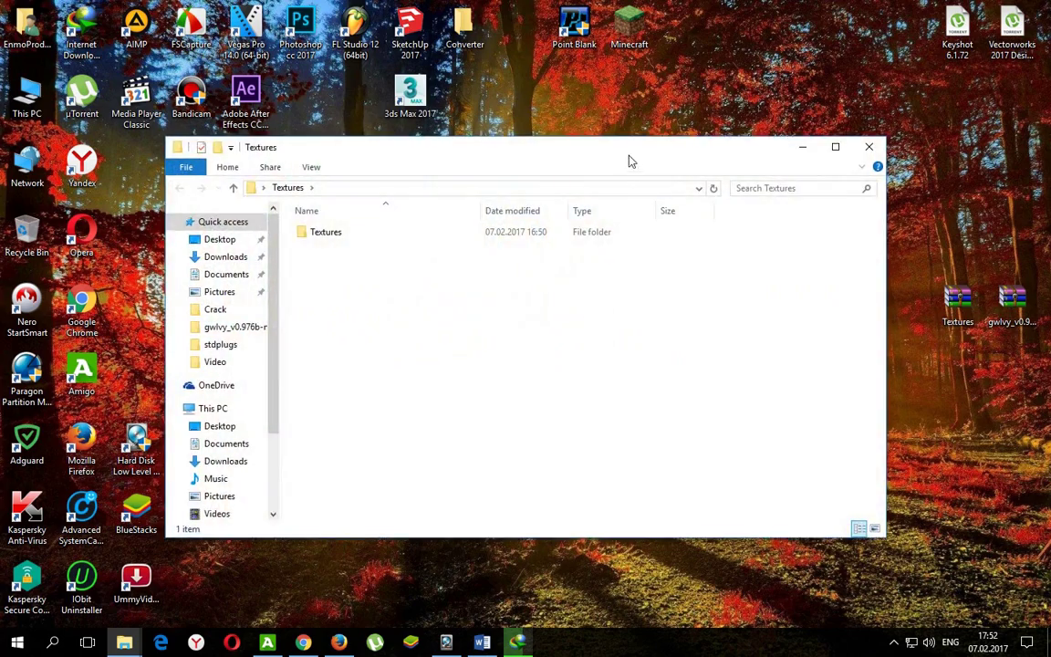
pyautogui.doubleClick(431, 318)
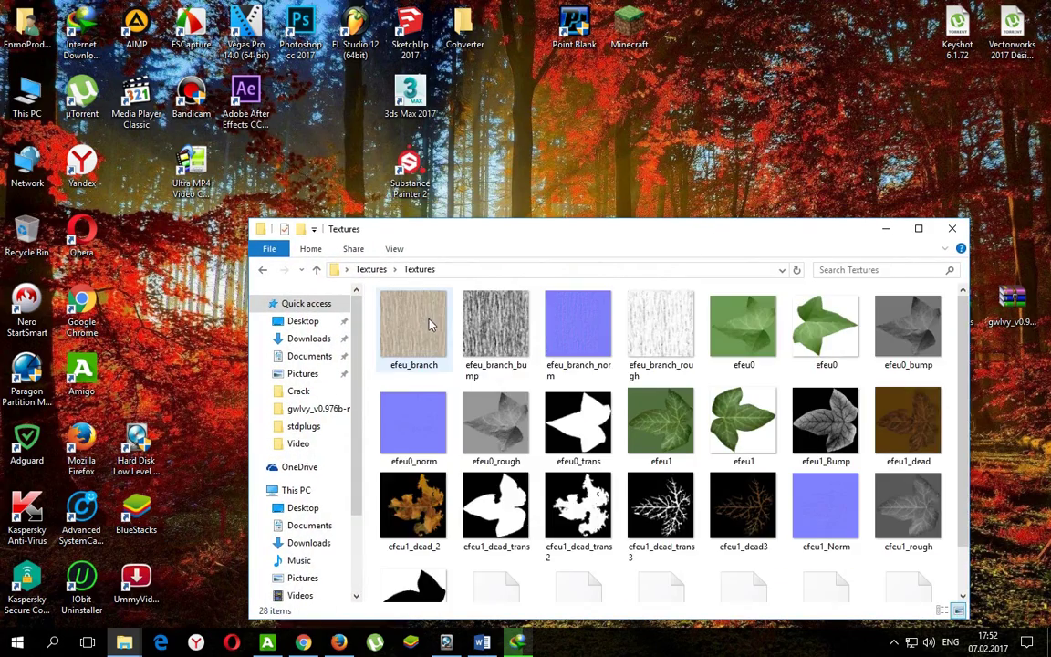
pyautogui.click(884, 229)
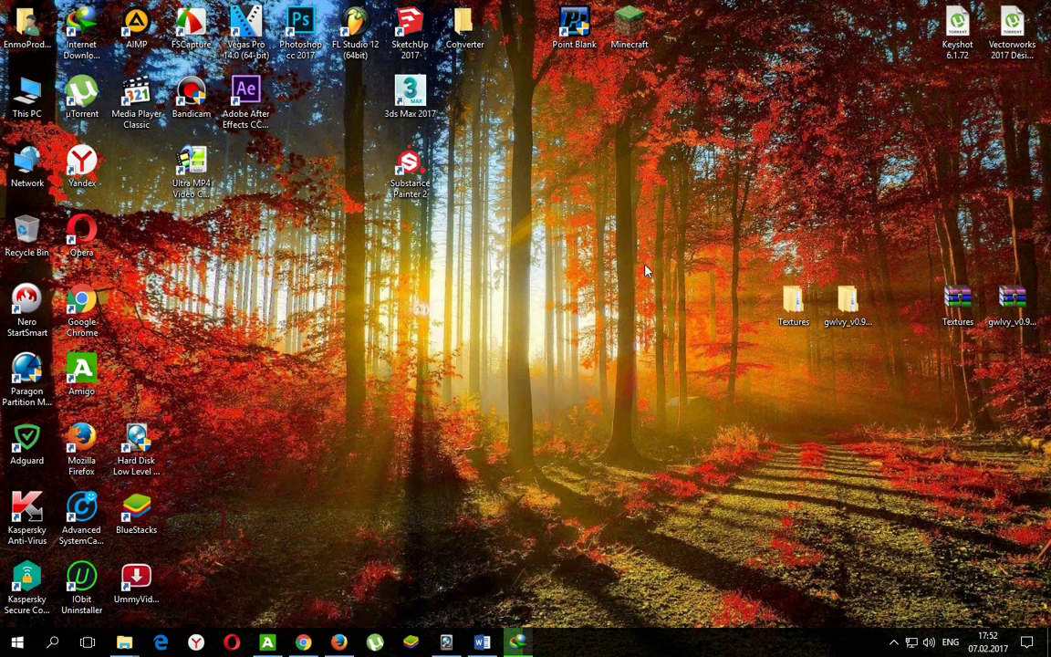
# Launch 3ds Max 2017 and confirm the Guruware gwIvy object type is available.
pyautogui.doubleClick(413, 89)
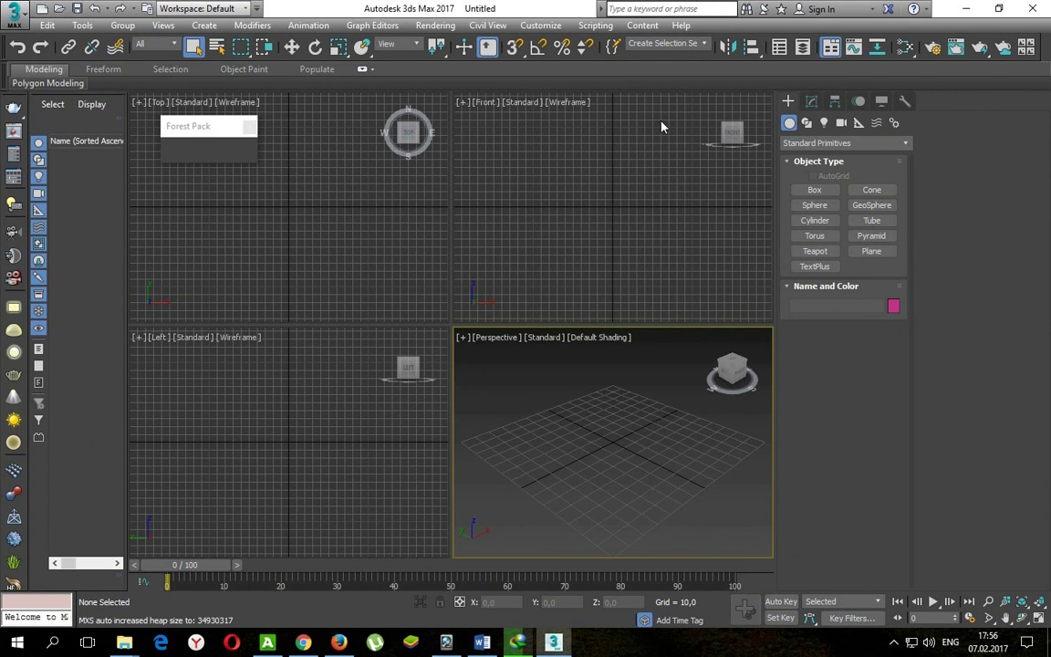
pyautogui.moveTo(605, 416)
pyautogui.mouseDown(button='middle')
pyautogui.moveTo(669, 382)
pyautogui.moveTo(604, 413)
pyautogui.mouseUp(button='middle')
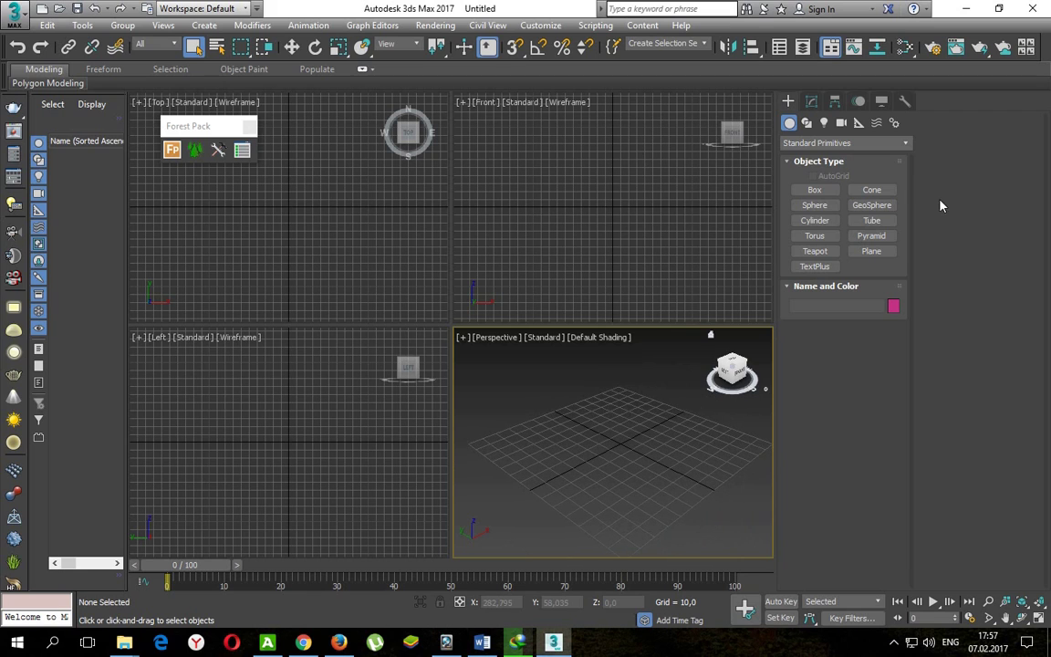
pyautogui.click(905, 144)
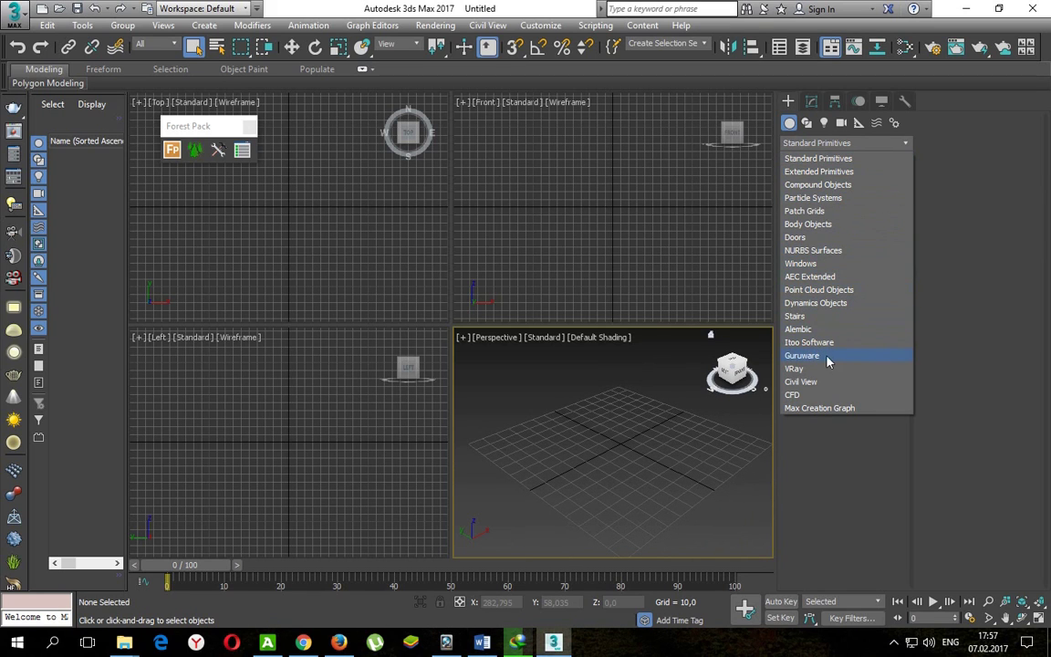
pyautogui.click(812, 358)
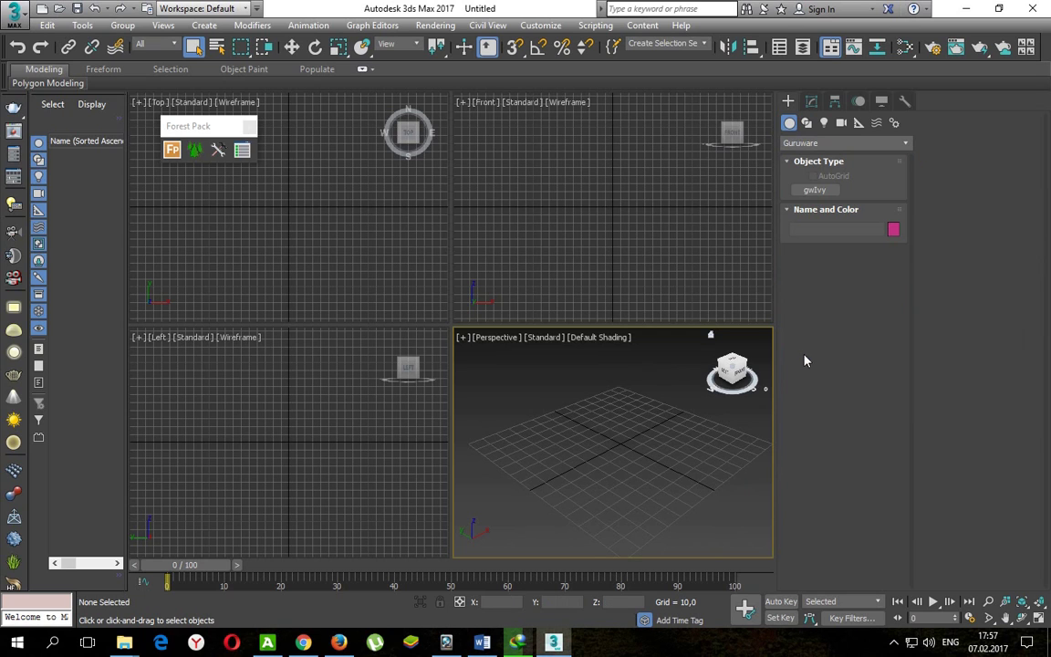
pyautogui.click(814, 190)
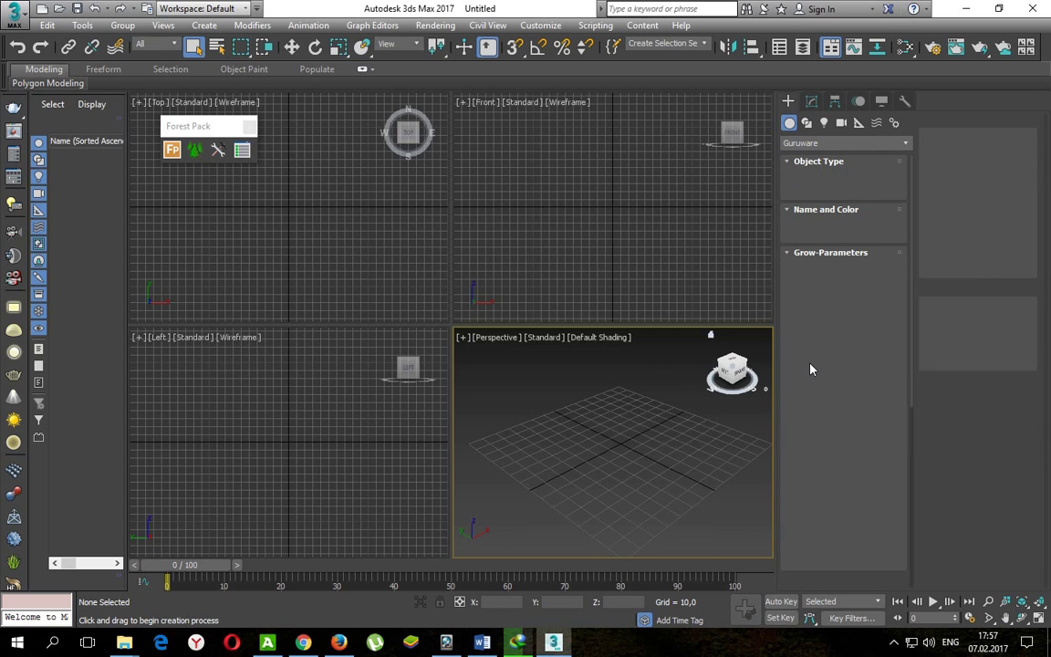
pyautogui.moveTo(657, 423); pyautogui.dragTo(667, 403, button='middle')
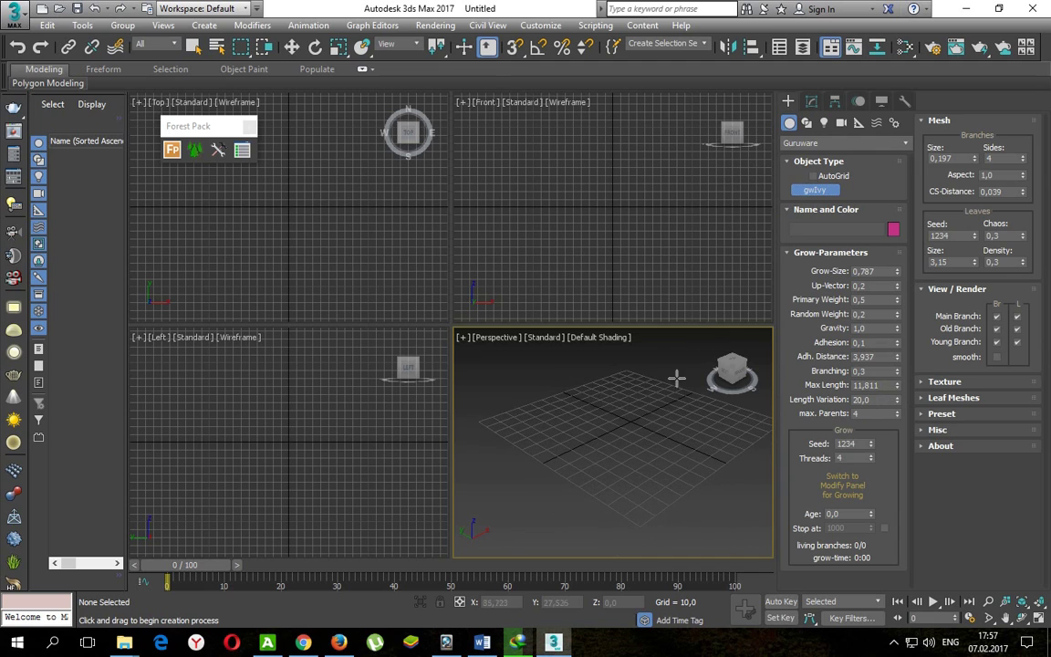
# In a maximized Perspective view, draw a Plane of about 142.9 by 138.0.
pyautogui.click(821, 143)
pyautogui.click(823, 159)
pyautogui.click(871, 251)
pyautogui.scroll(2, 639, 438)
pyautogui.scroll(1, 629, 444)
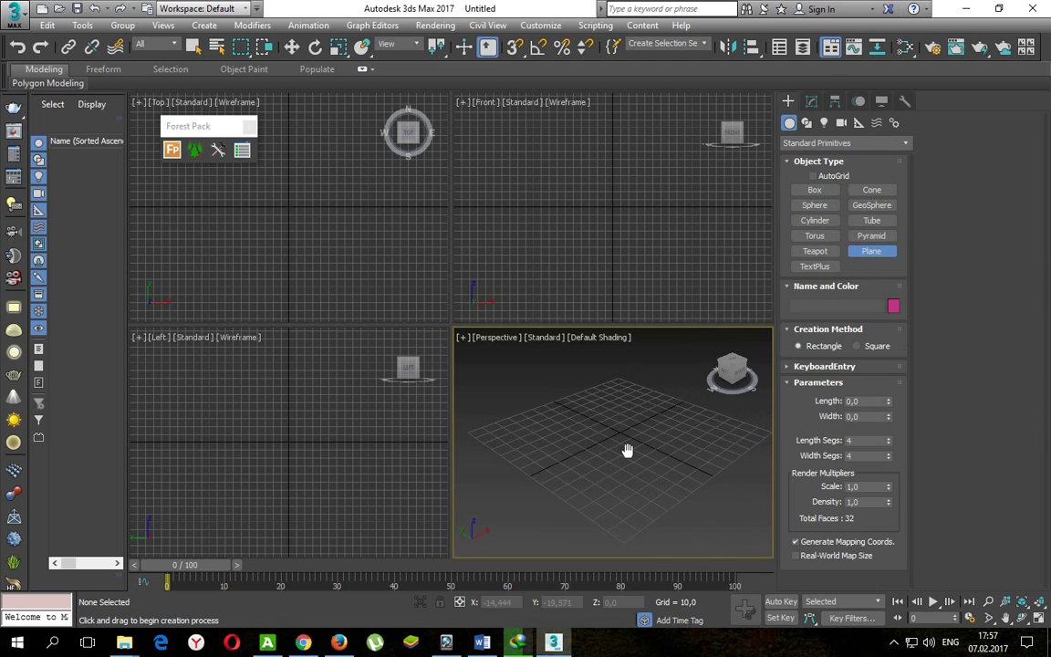
pyautogui.hotkey('alt', 'w')
pyautogui.moveTo(643, 397)
pyautogui.keyDown('alt'); pyautogui.mouseDown(button='middle')
pyautogui.moveTo(532, 425)
pyautogui.moveTo(554, 415)
pyautogui.moveTo(546, 383)
pyautogui.moveTo(559, 417)
pyautogui.mouseUp(button='middle'); pyautogui.keyUp('alt')
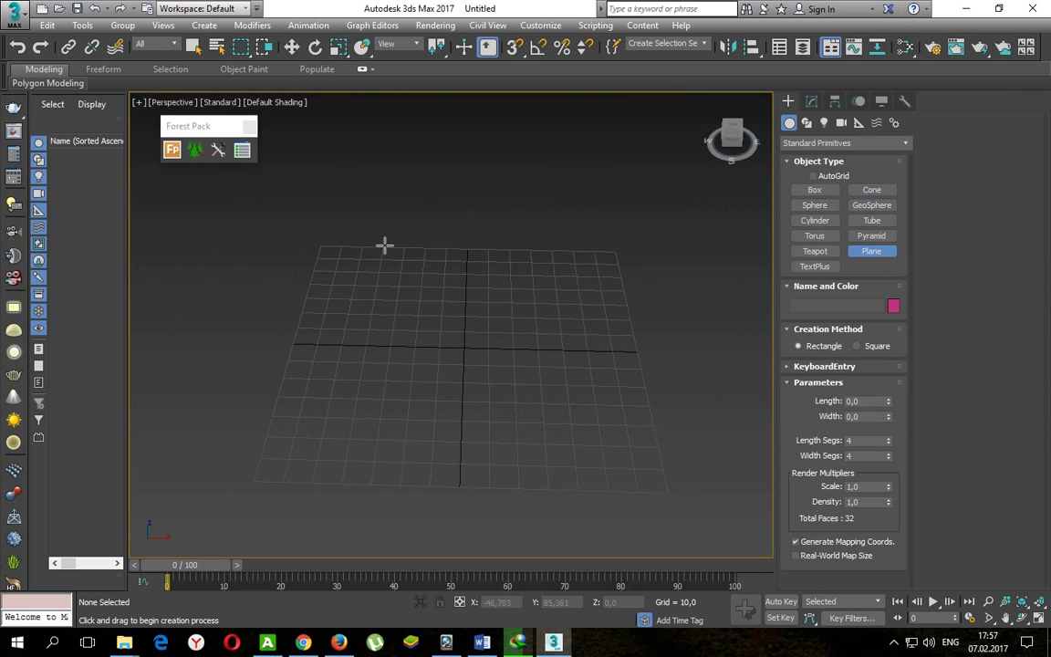
pyautogui.moveTo(321, 244)
pyautogui.mouseDown()
pyautogui.moveTo(664, 460)
pyautogui.moveTo(664, 493)
pyautogui.mouseUp()
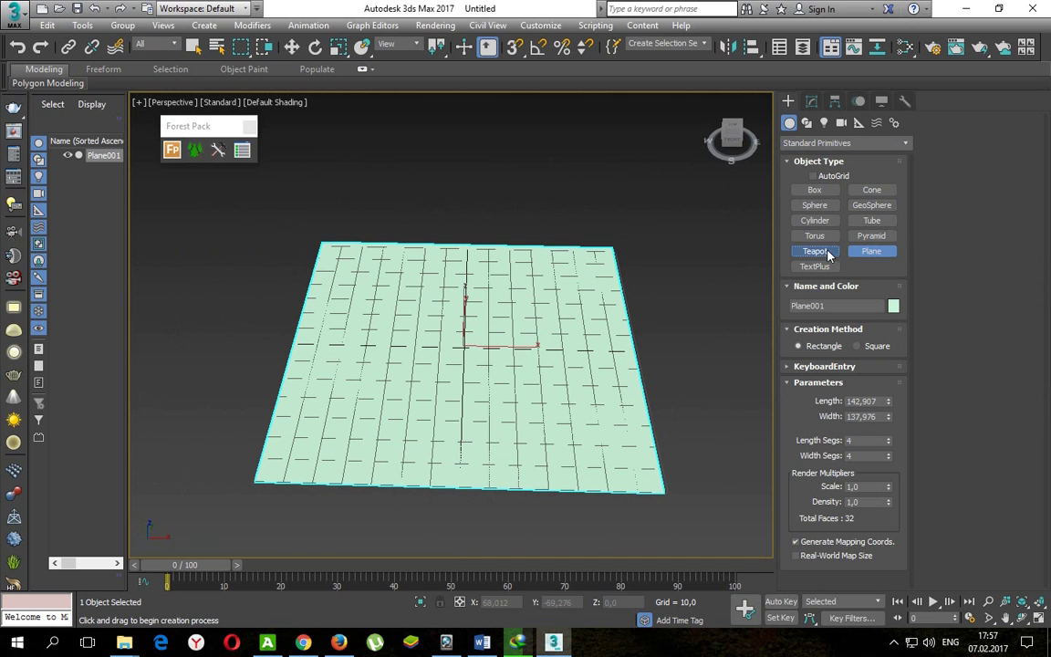
# Draw a teapot of radius about 30.6 on the plane and set Segments to 35.
pyautogui.click(815, 251)
pyautogui.moveTo(464, 341); pyautogui.dragTo(537, 346)
pyautogui.moveTo(536, 347)
pyautogui.keyDown('alt'); pyautogui.mouseDown(button='middle')
pyautogui.moveTo(520, 318)
pyautogui.moveTo(490, 339)
pyautogui.moveTo(507, 346)
pyautogui.mouseUp(button='middle'); pyautogui.keyUp('alt')
pyautogui.moveTo(882, 422); pyautogui.dragTo(881, 398)
pyautogui.moveTo(519, 350)
pyautogui.keyDown('alt'); pyautogui.mouseDown(button='middle')
pyautogui.moveTo(453, 356)
pyautogui.moveTo(504, 358)
pyautogui.mouseUp(button='middle'); pyautogui.keyUp('alt')
pyautogui.click(830, 143)
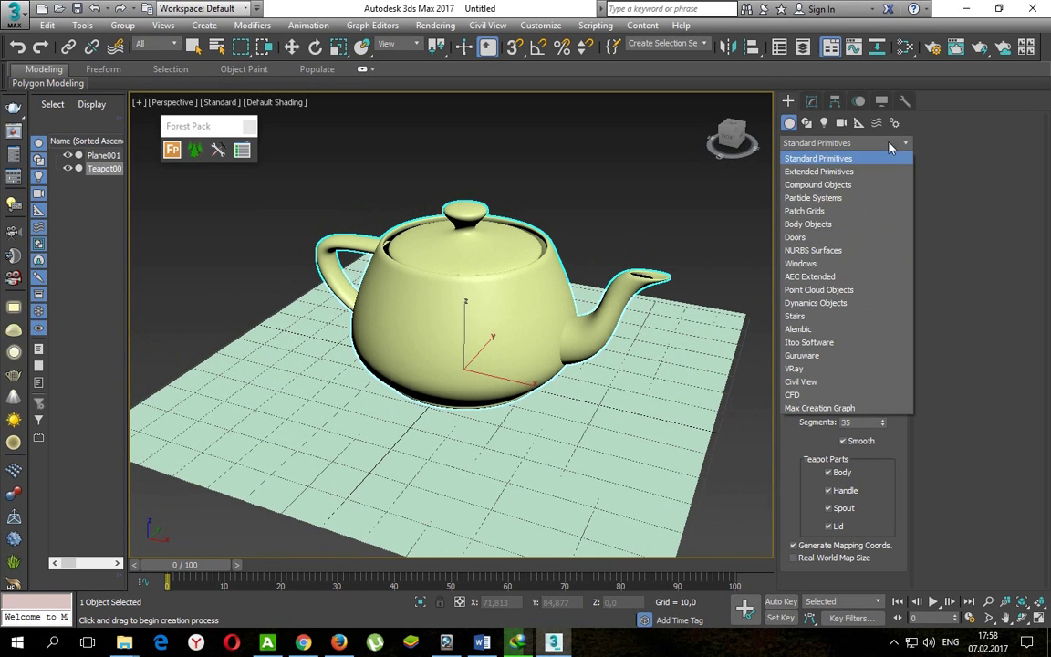
# Plant a Guruware gwIvy root at the teapot's base and open its Modify panel settings.
pyautogui.click(802, 356)
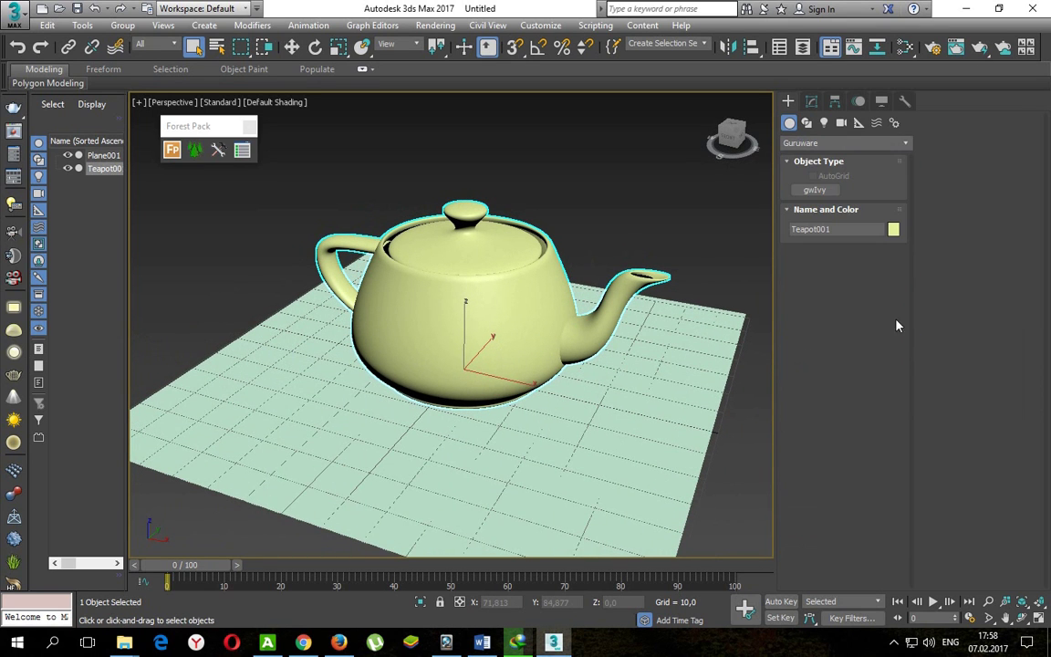
pyautogui.click(815, 190)
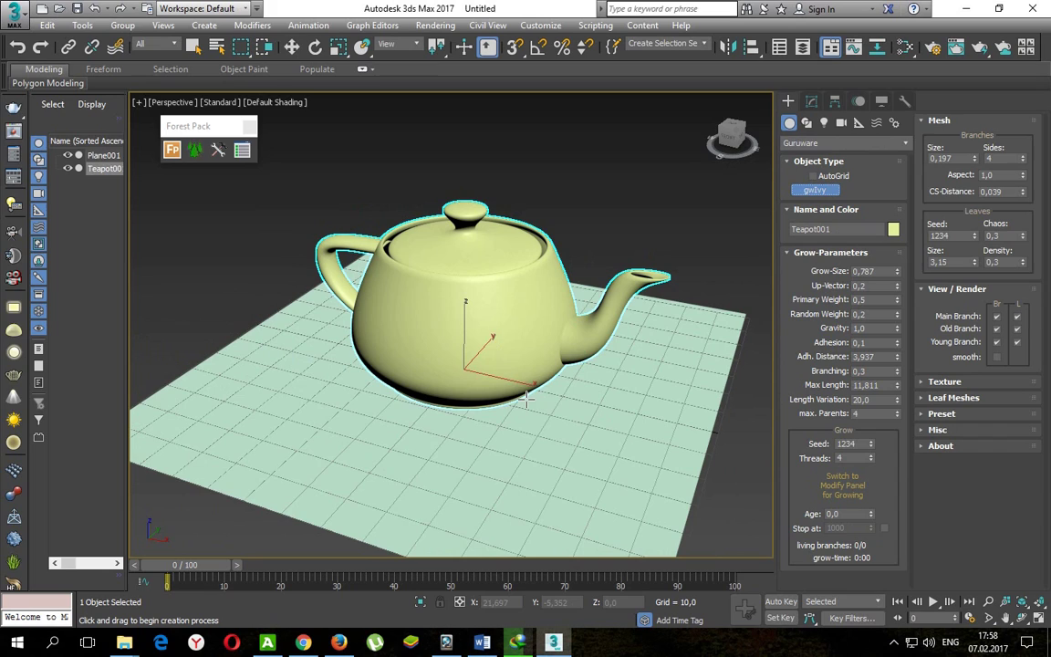
pyautogui.click(569, 400)
pyautogui.moveTo(570, 400)
pyautogui.keyDown('alt'); pyautogui.mouseDown(button='middle')
pyautogui.moveTo(555, 370)
pyautogui.moveTo(510, 363)
pyautogui.mouseUp(button='middle'); pyautogui.keyUp('alt')
pyautogui.scroll(3, 533, 365)
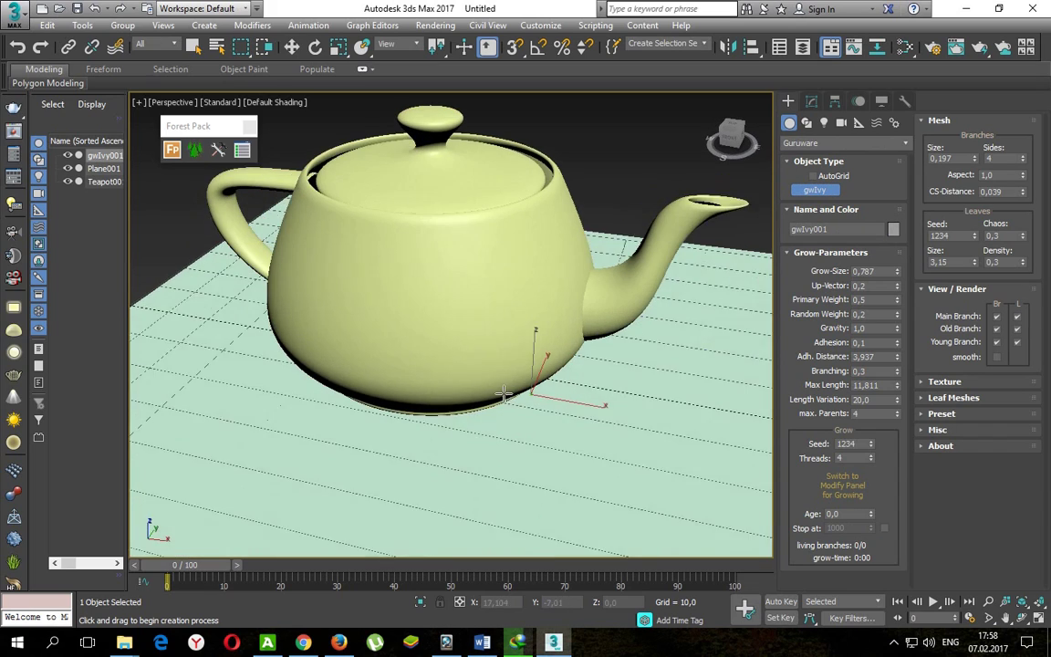
pyautogui.click(811, 100)
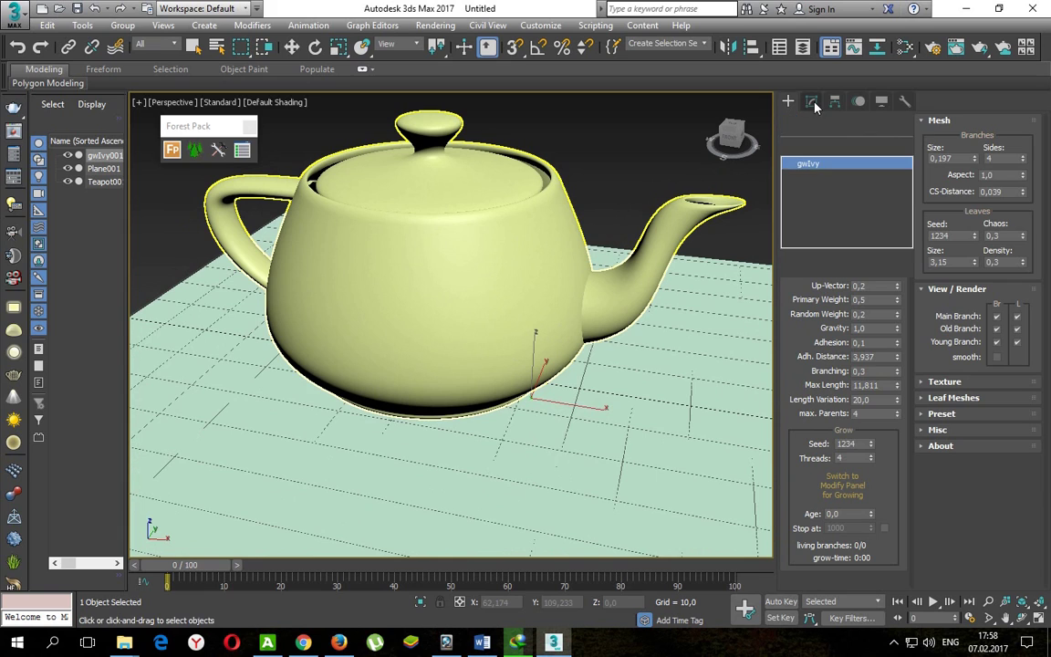
pyautogui.scroll(-2, 819, 440)
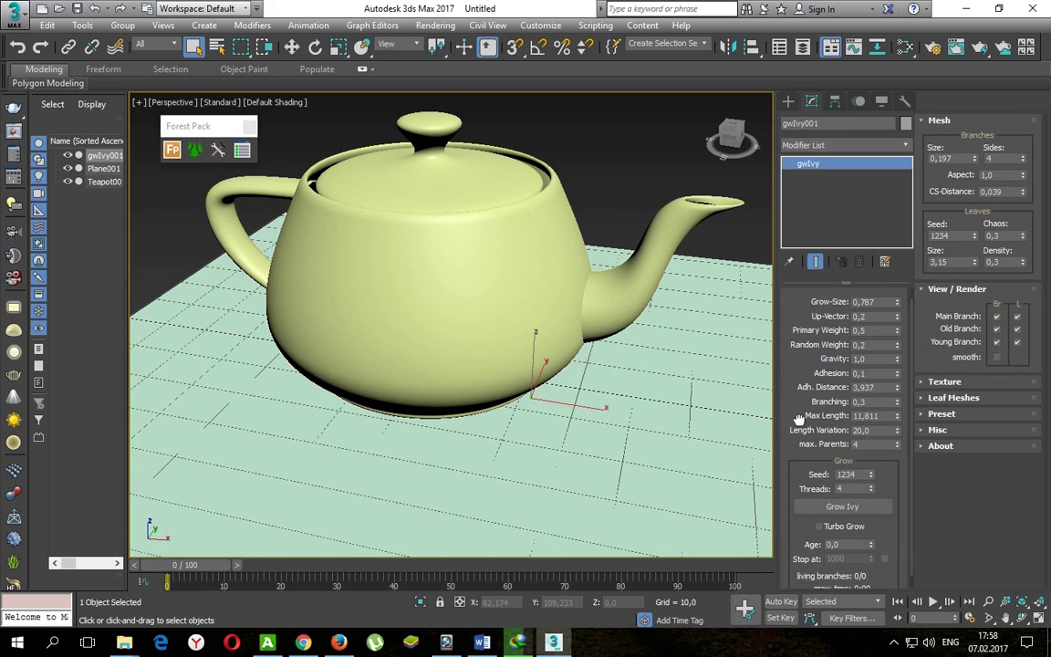
# Grow gwIvy001 to age 259, then pause growth to build its leafy branches.
pyautogui.click(854, 495)
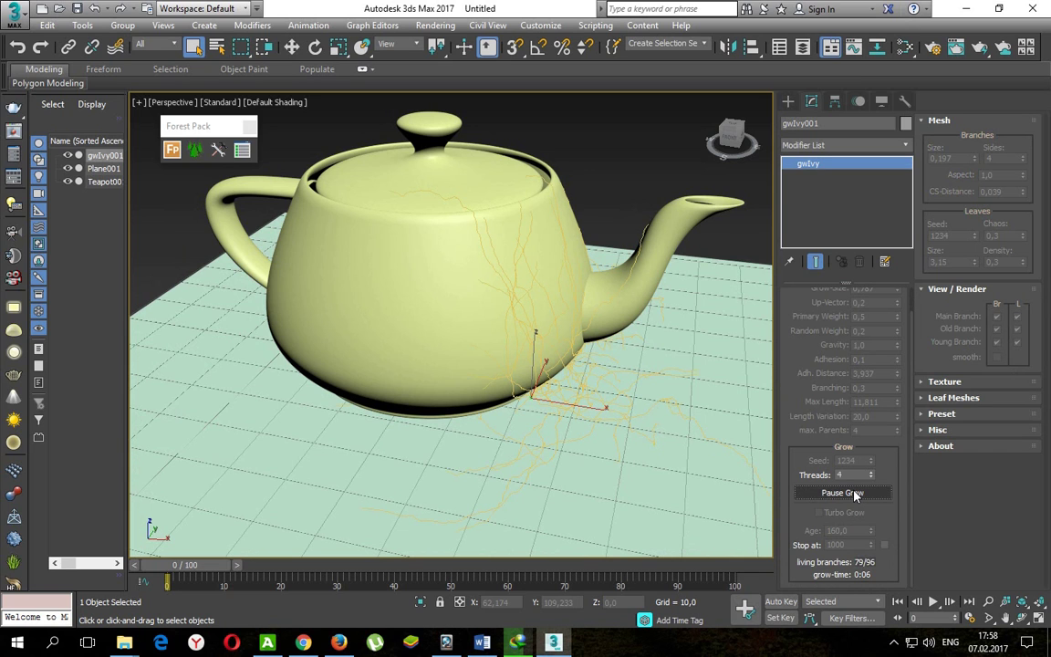
pyautogui.hotkey('alt', 'q')
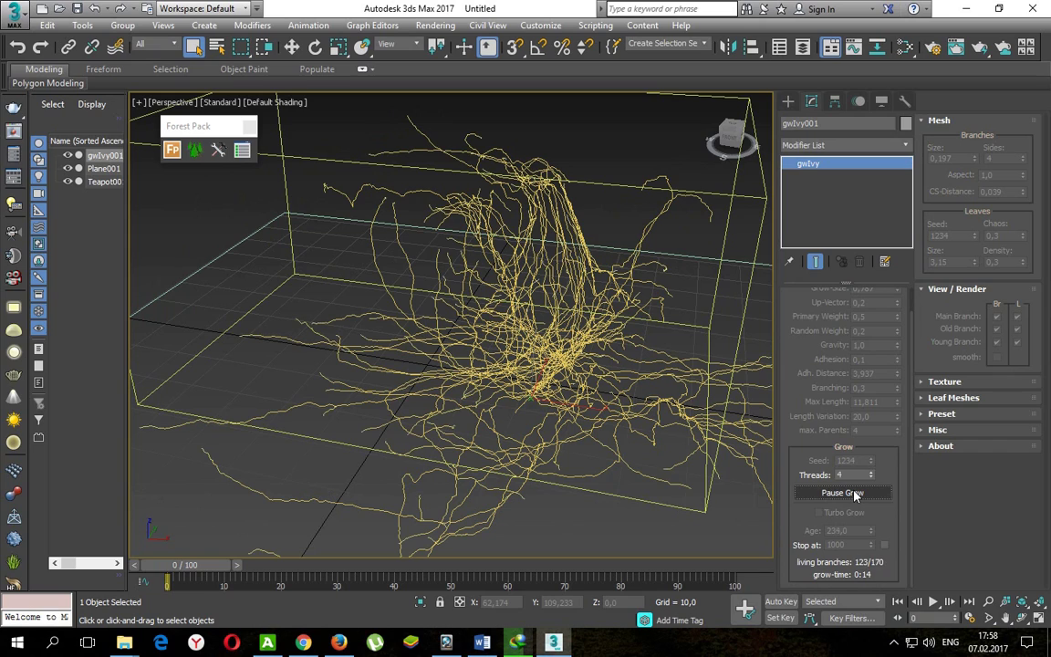
pyautogui.click(856, 494)
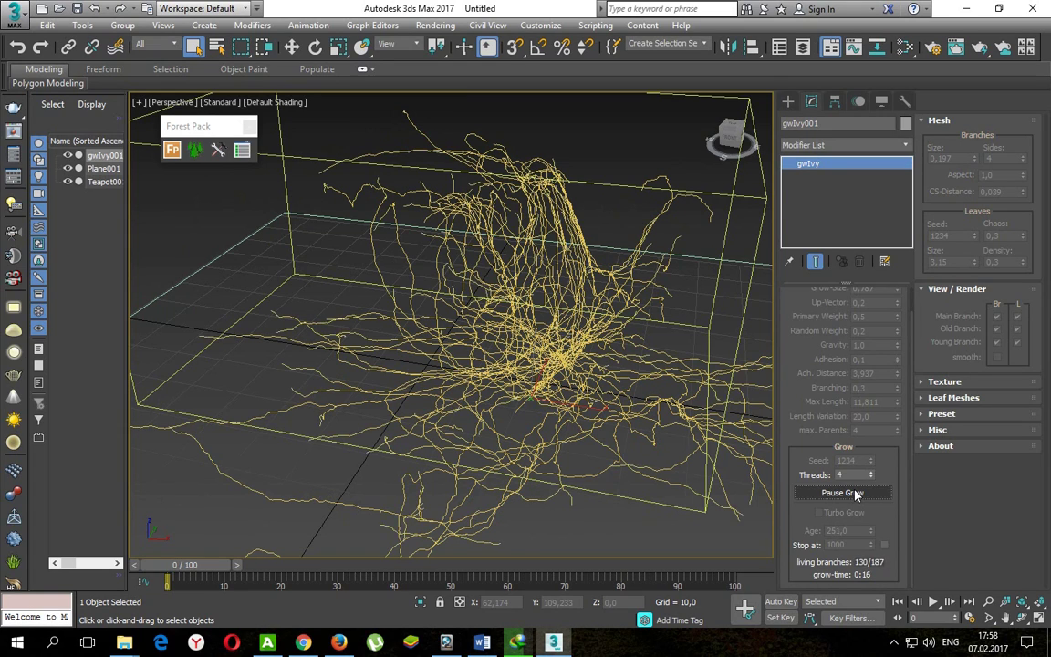
pyautogui.moveTo(456, 365)
pyautogui.keyDown('alt'); pyautogui.mouseDown(button='middle')
pyautogui.moveTo(548, 347)
pyautogui.moveTo(563, 333)
pyautogui.mouseUp(button='middle'); pyautogui.keyUp('alt')
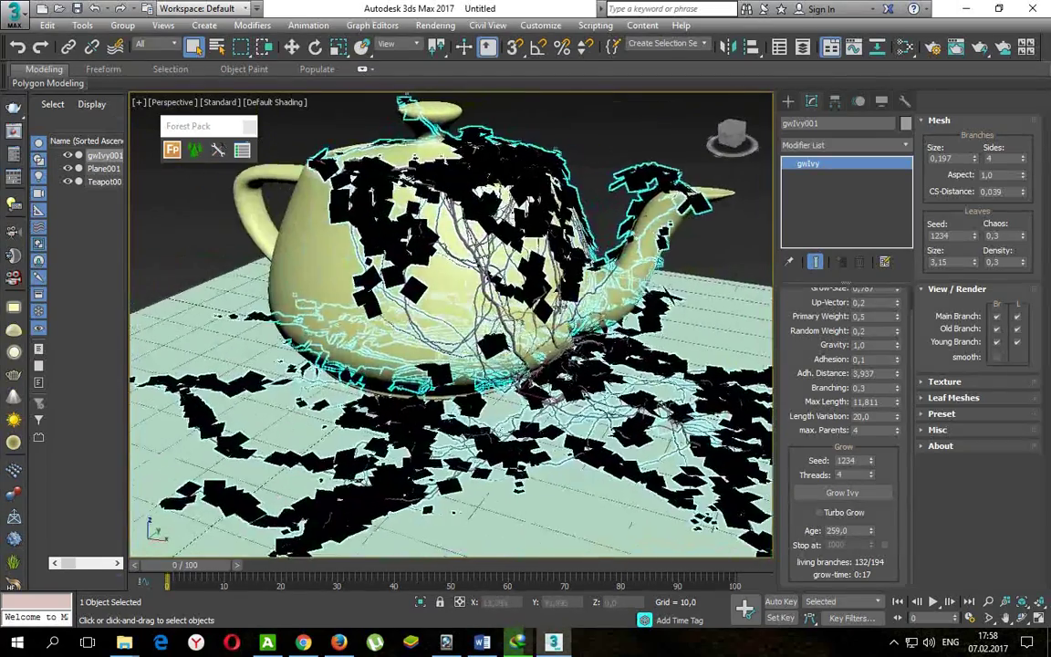
pyautogui.scroll(5, 562, 333)
pyautogui.scroll(3, 562, 333)
pyautogui.scroll(2, 563, 333)
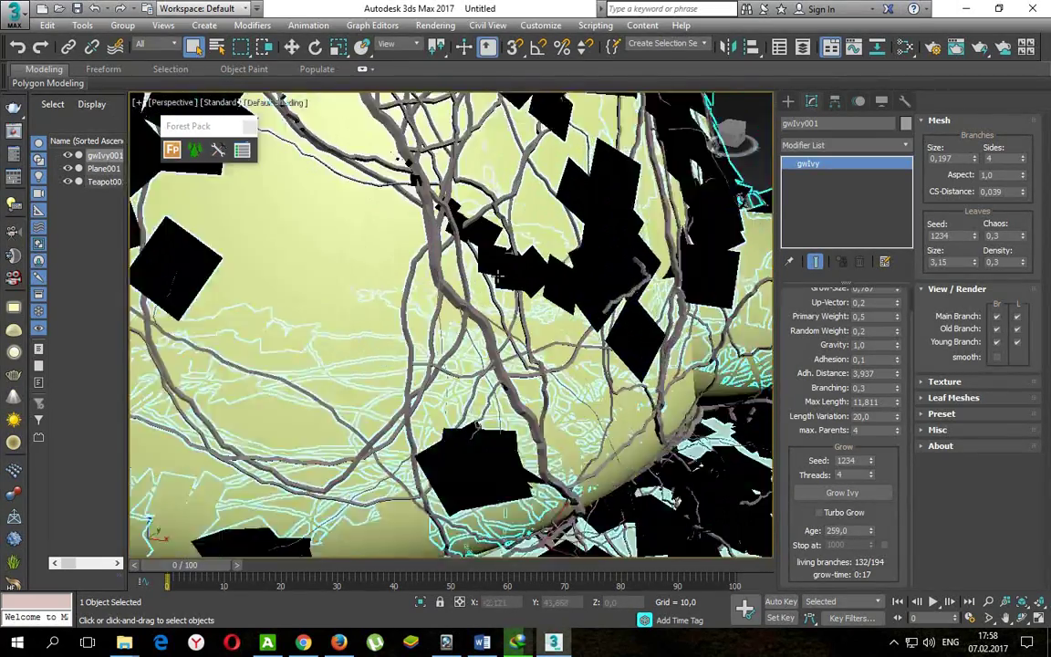
pyautogui.scroll(2, 545, 320)
pyautogui.scroll(2, 529, 306)
pyautogui.scroll(1, 511, 292)
pyautogui.moveTo(492, 282); pyautogui.dragTo(510, 327, button='middle')
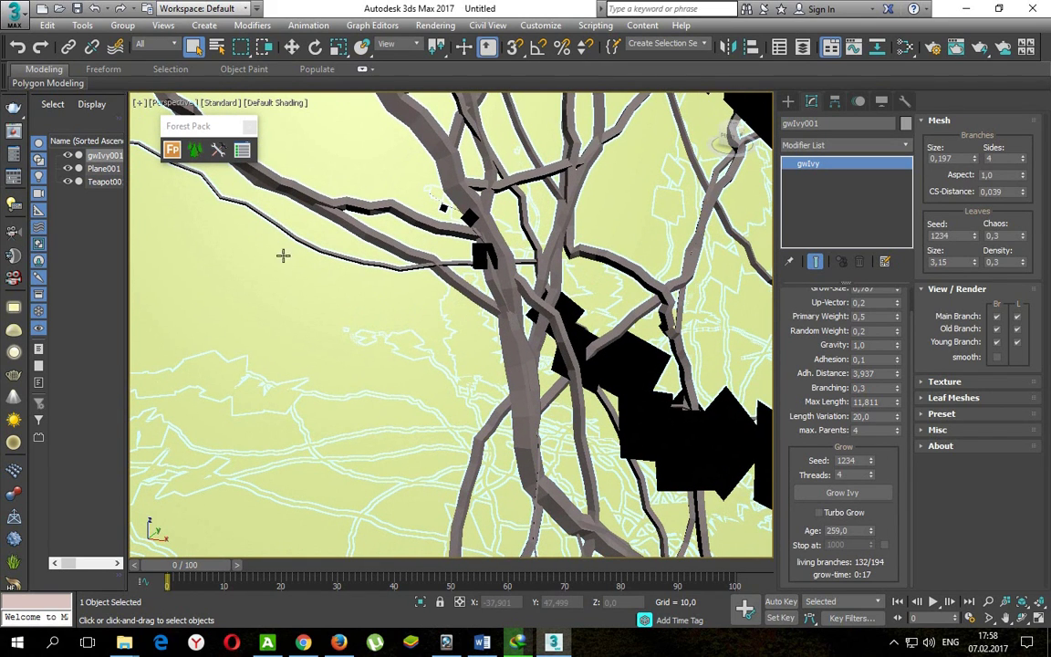
pyautogui.click(292, 46)
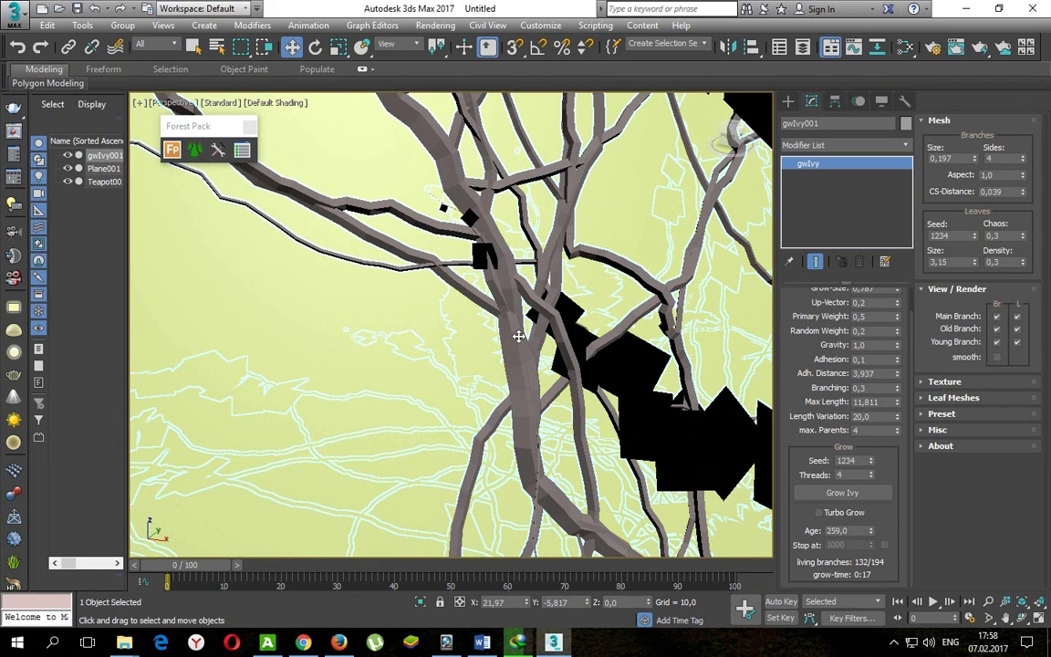
pyautogui.click(896, 160)
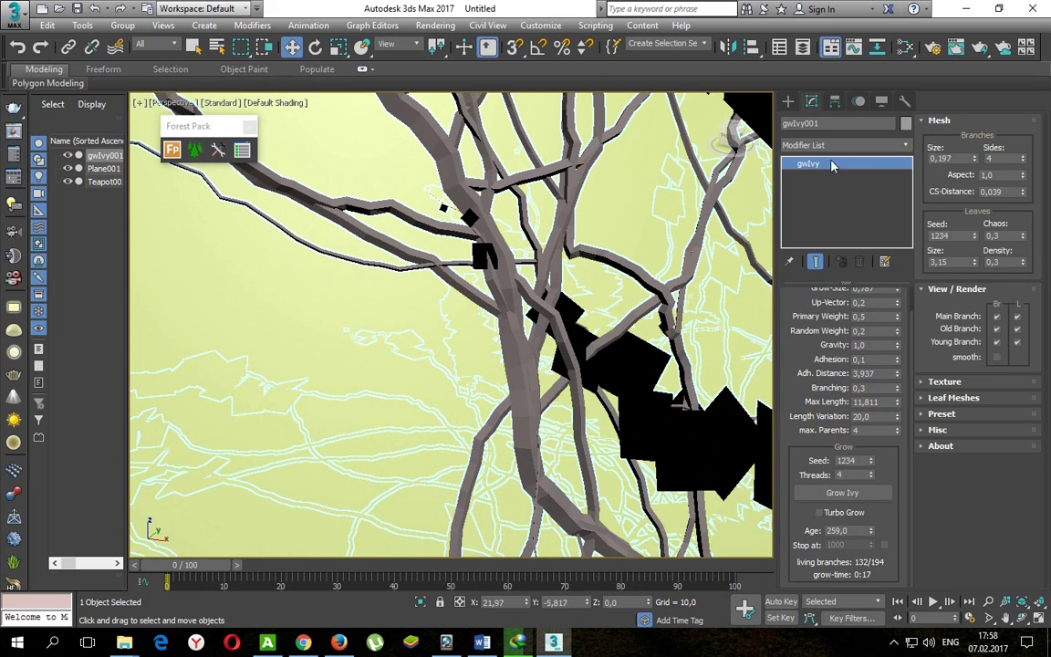
# Add a 1-iteration TurboSmooth to gwIvy001 and orbit to view the whole ivy-covered teapot.
pyautogui.click(897, 145)
pyautogui.scroll(-1, 882, 485)
pyautogui.scroll(-10, 881, 484)
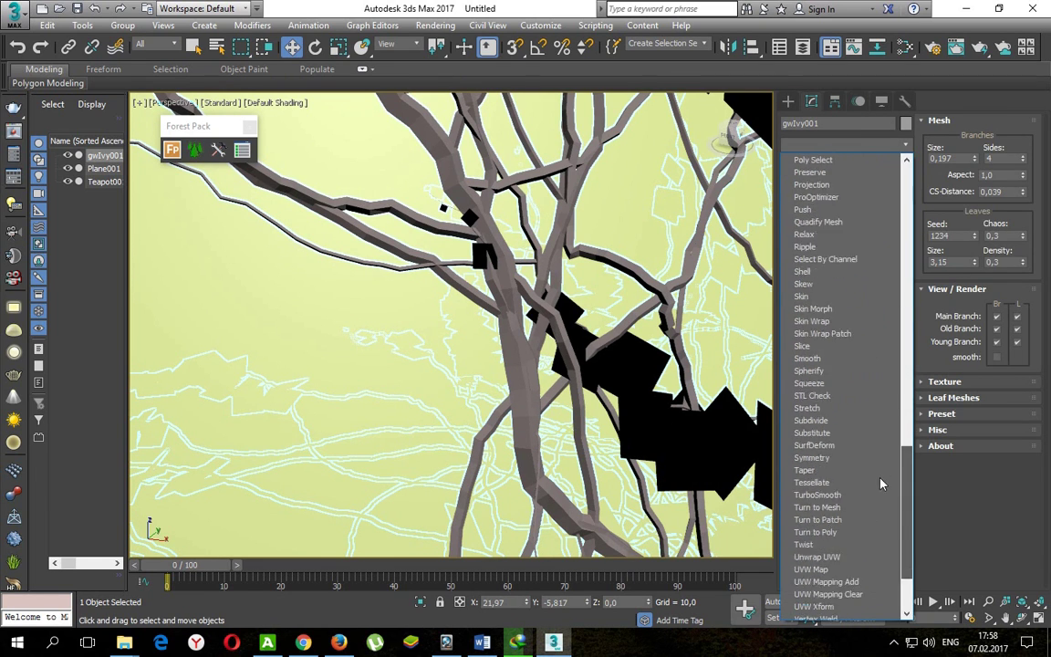
pyautogui.scroll(-3, 882, 484)
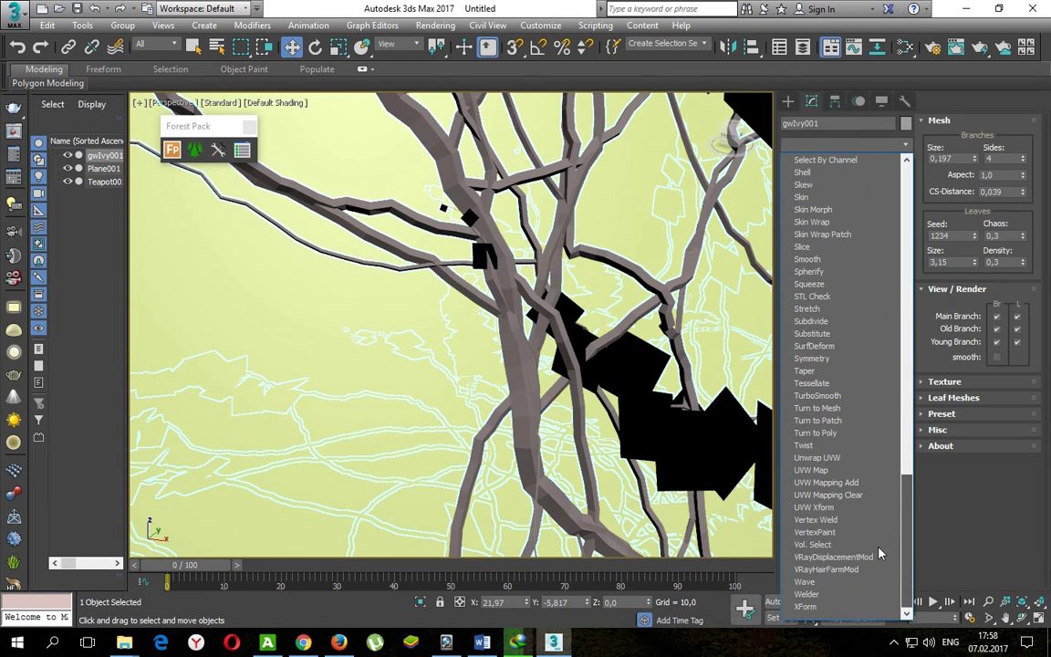
pyautogui.click(825, 396)
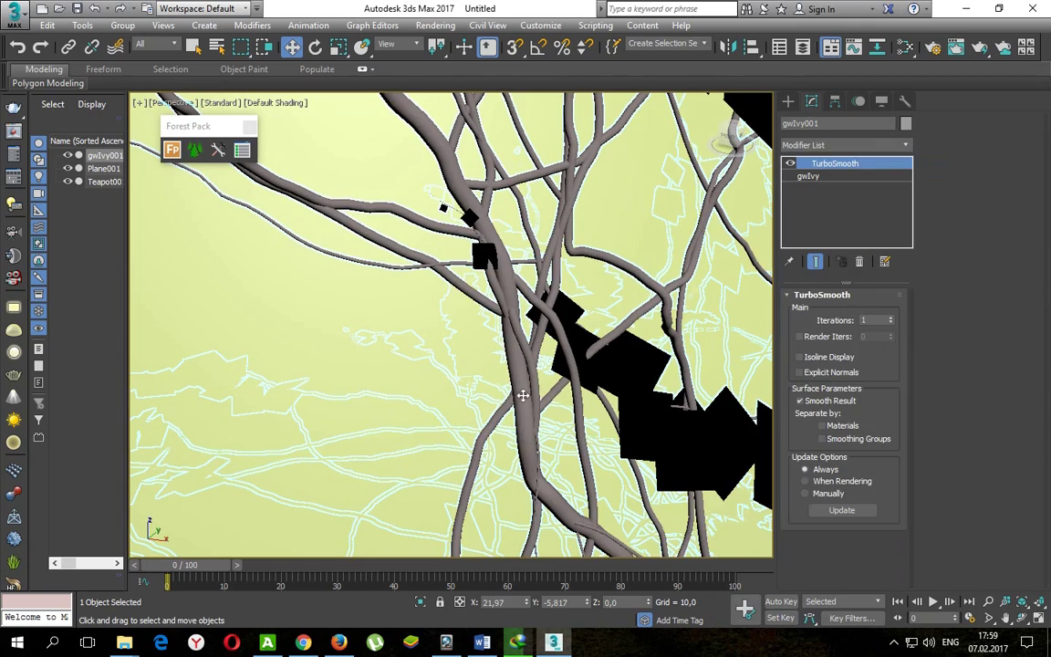
pyautogui.moveTo(523, 394); pyautogui.dragTo(526, 426, button='middle')
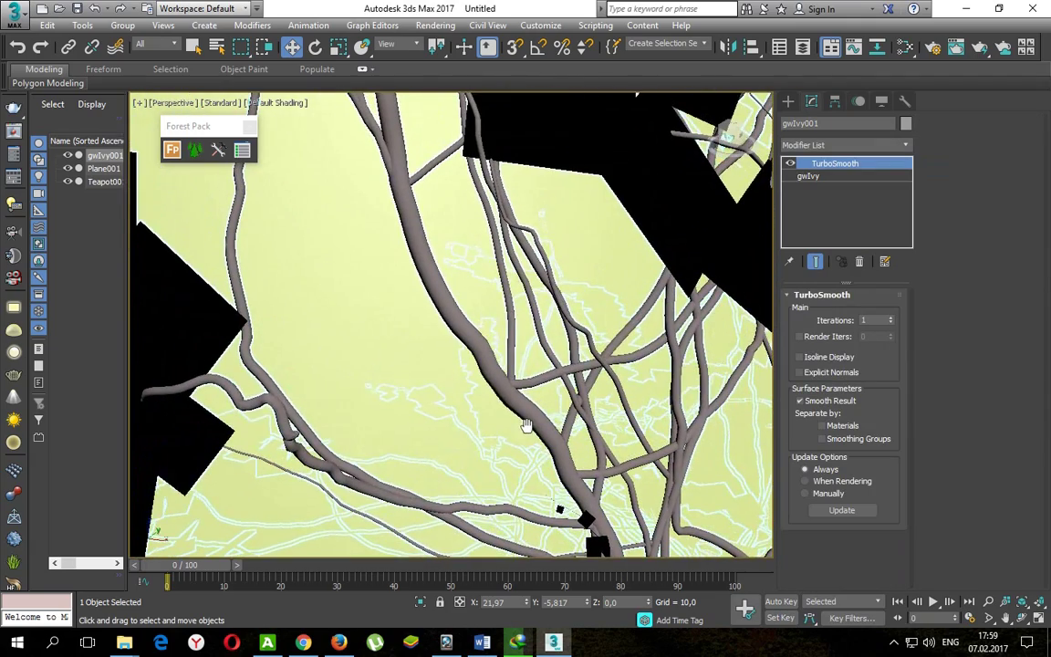
pyautogui.scroll(-3, 483, 336)
pyautogui.keyDown('alt'); pyautogui.moveTo(499, 301); pyautogui.dragTo(361, 215, button='middle'); pyautogui.keyUp('alt')
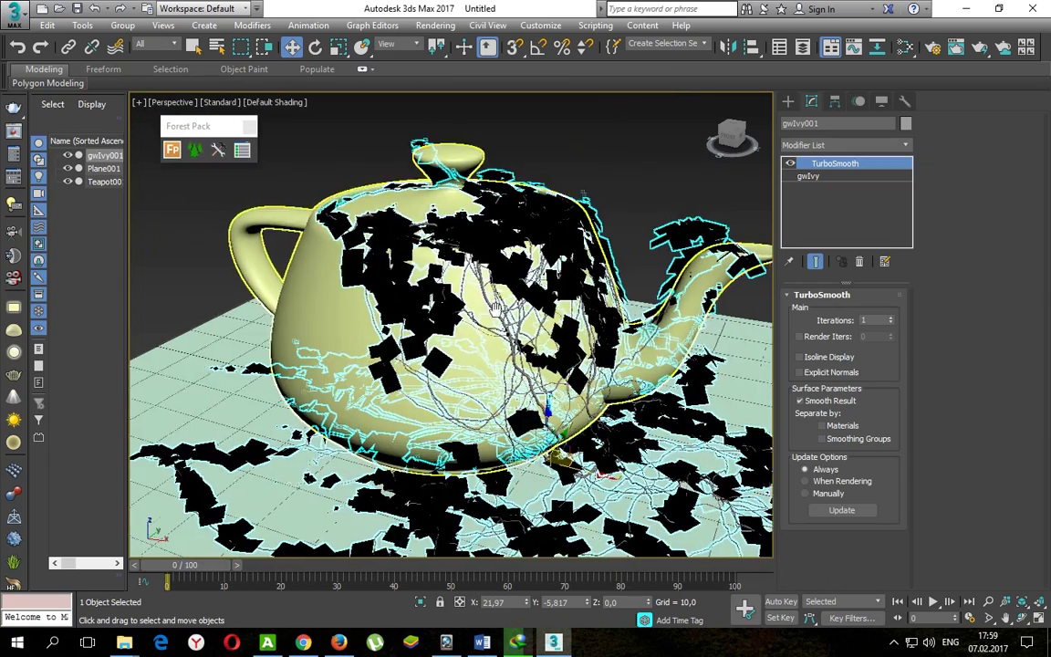
pyautogui.click(13, 107)
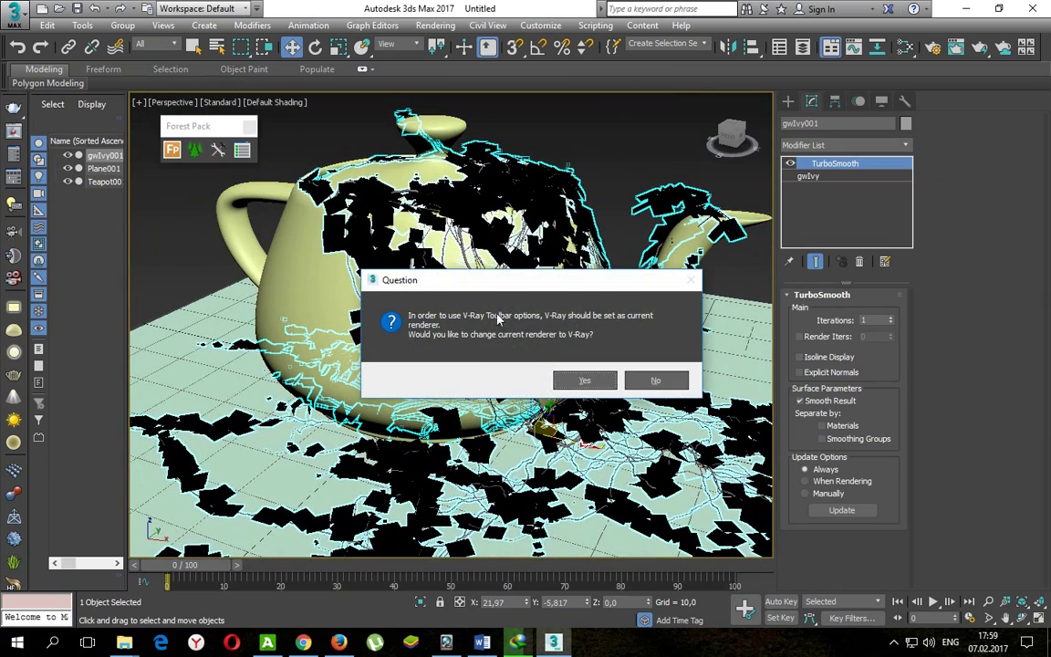
# Make V-Ray the current renderer, then cancel the test render and close the frame buffer.
pyautogui.click(580, 379)
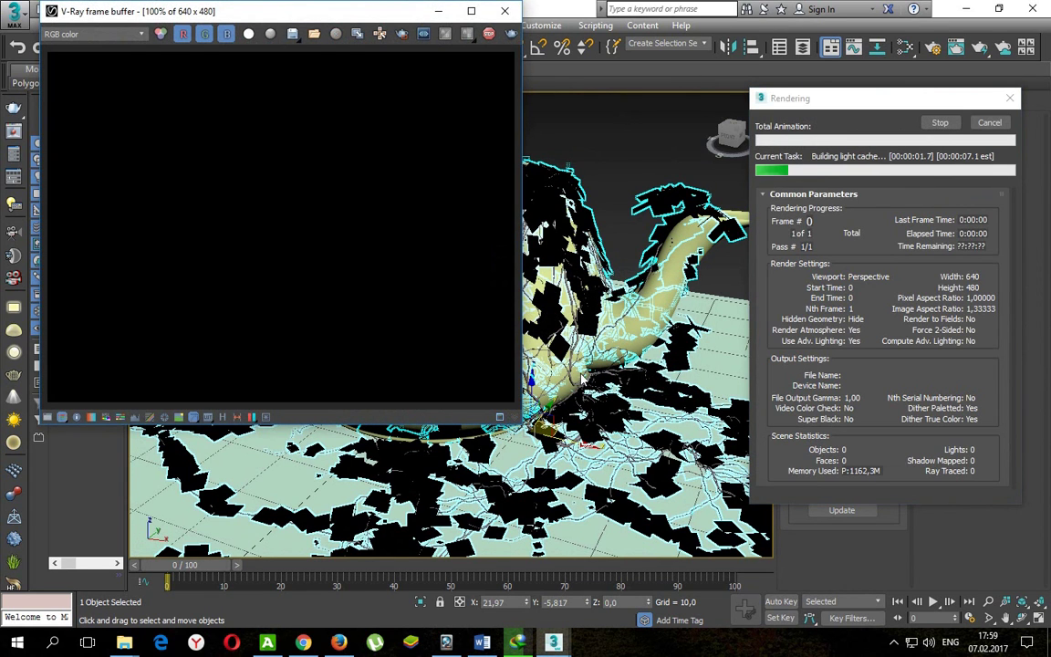
pyautogui.click(990, 122)
pyautogui.click(504, 11)
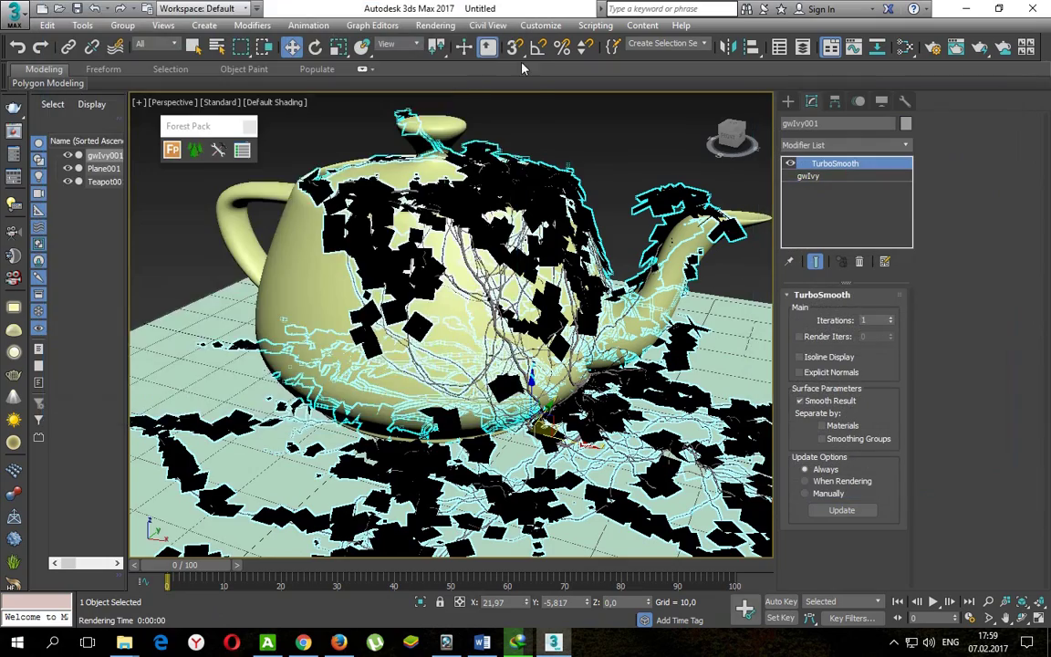
# Draw a VRayLight plane over the teapot in Top view and raise it to Z 434.489.
pyautogui.hotkey('alt', 'w')
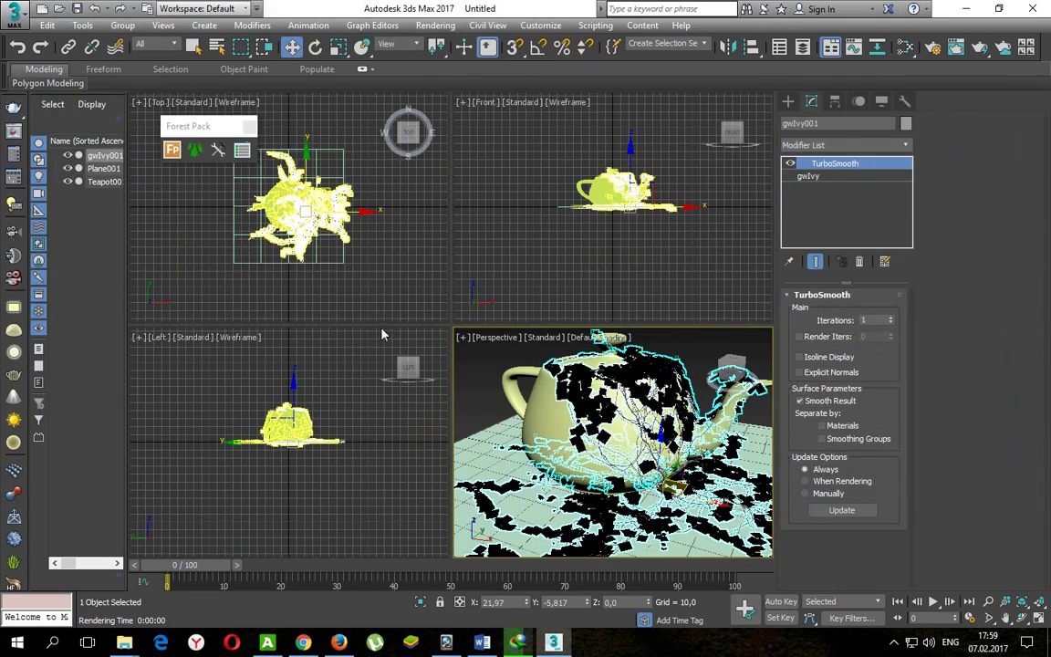
pyautogui.moveTo(336, 222); pyautogui.dragTo(288, 262)
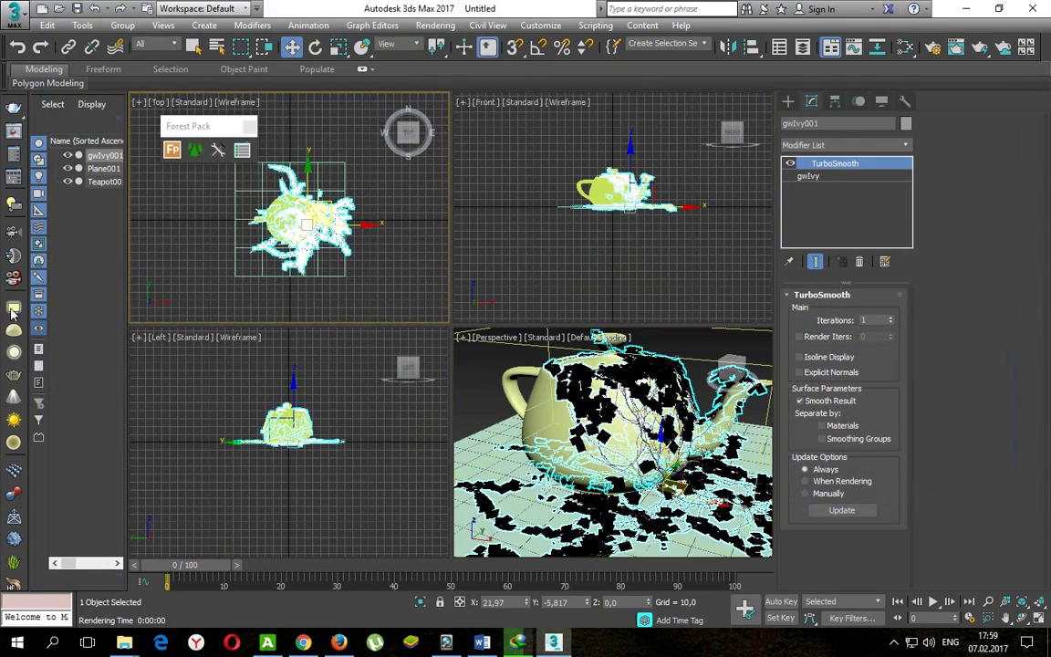
pyautogui.click(13, 311)
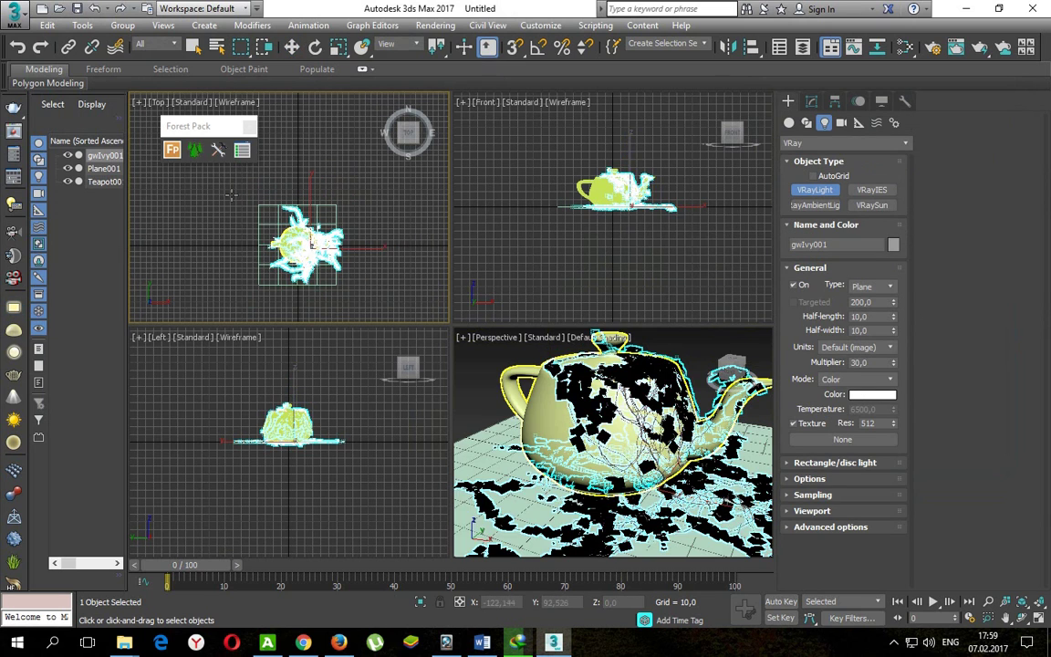
pyautogui.moveTo(233, 193); pyautogui.dragTo(362, 294)
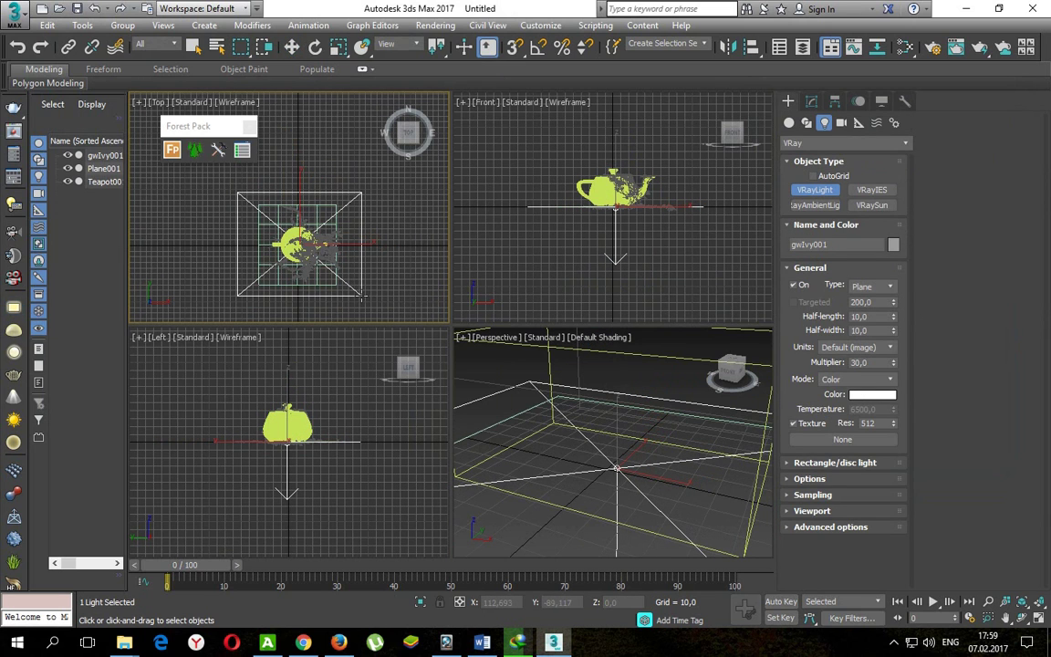
pyautogui.click(291, 47)
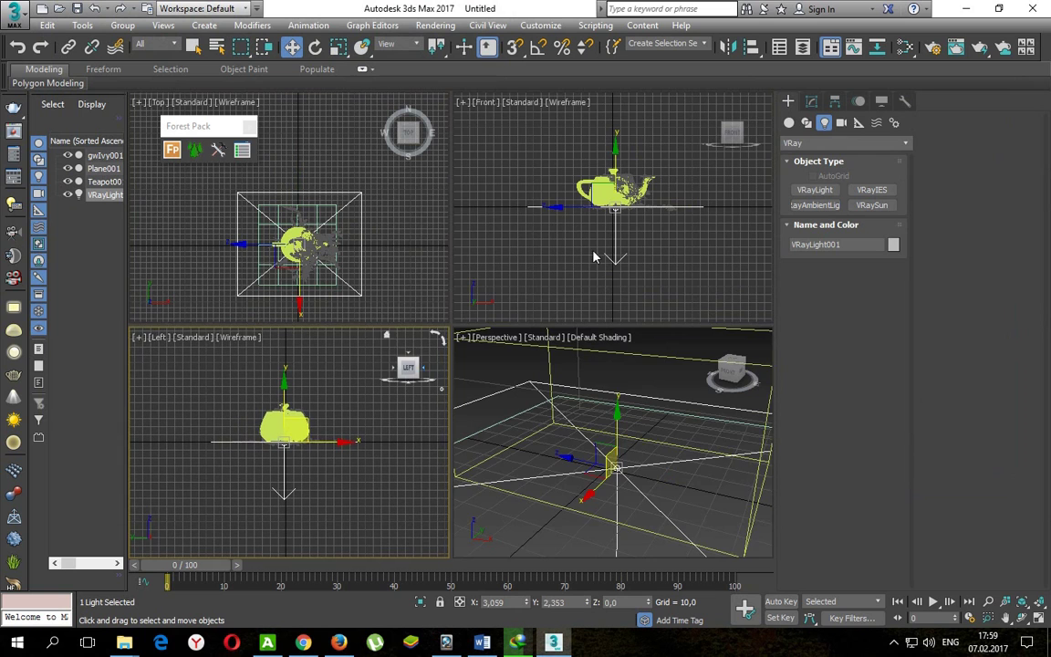
pyautogui.moveTo(617, 157); pyautogui.dragTo(606, 179, button='middle')
pyautogui.moveTo(604, 171); pyautogui.dragTo(609, 101)
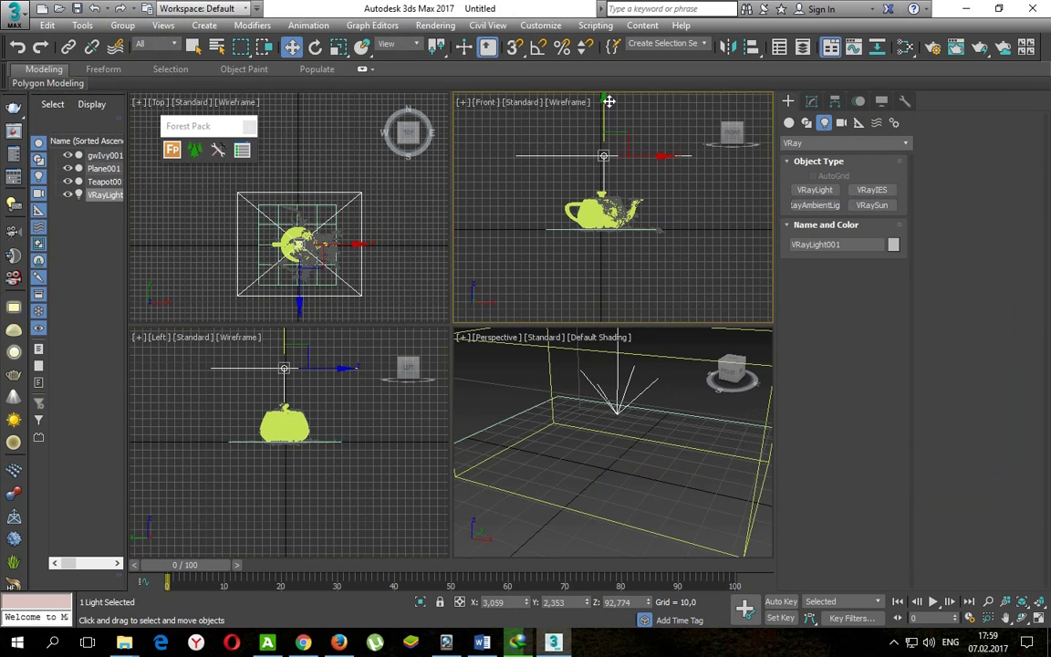
pyautogui.scroll(-5, 620, 217)
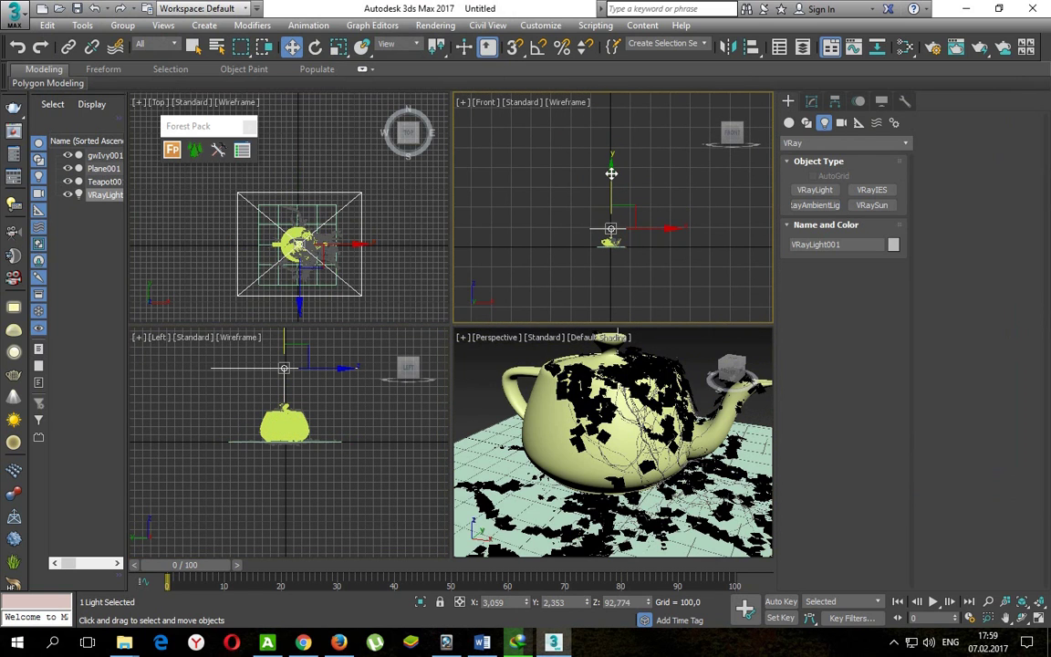
pyautogui.moveTo(611, 173); pyautogui.dragTo(613, 113)
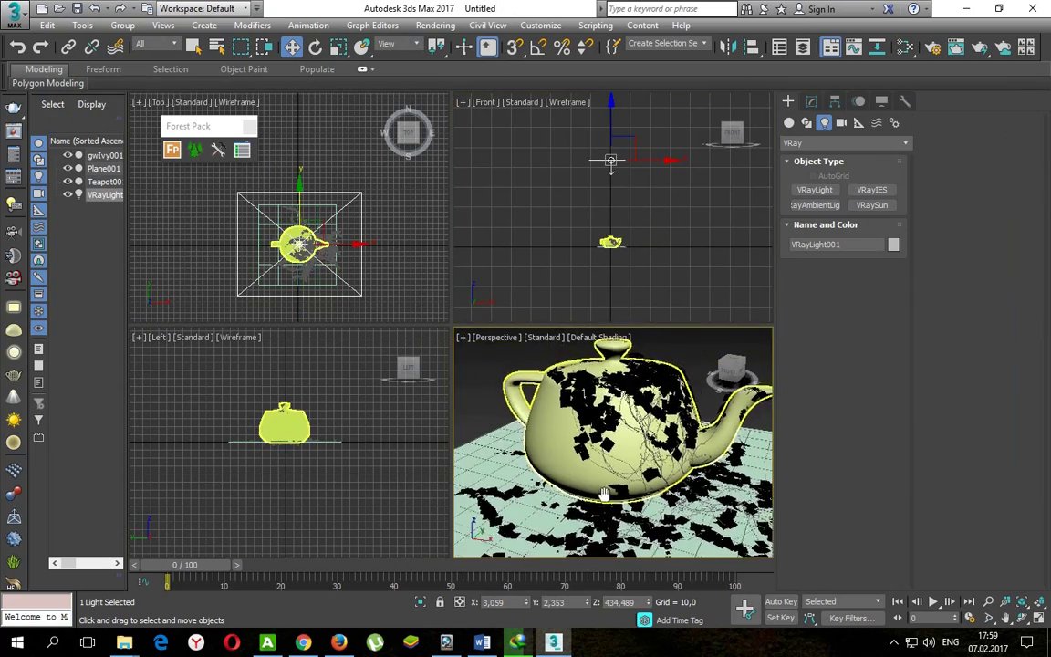
# Run a brief V-Ray test render of the lit teapot in maximized Perspective, then stop it.
pyautogui.hotkey('alt', 'w')
pyautogui.keyDown('alt'); pyautogui.moveTo(518, 470); pyautogui.dragTo(206, 225, button='middle'); pyautogui.keyUp('alt')
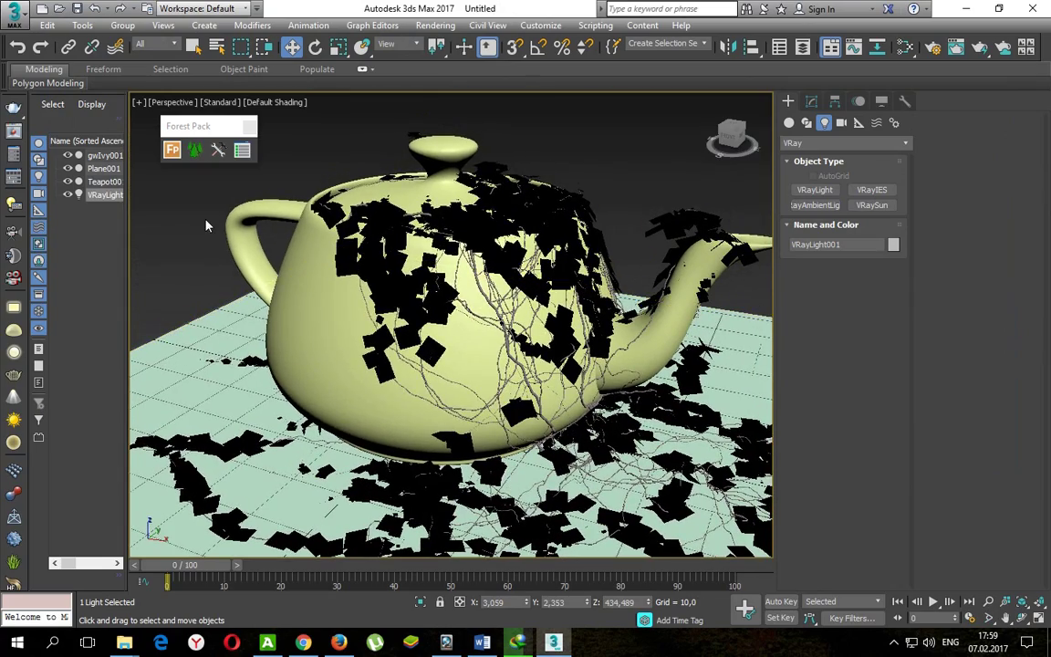
pyautogui.click(13, 107)
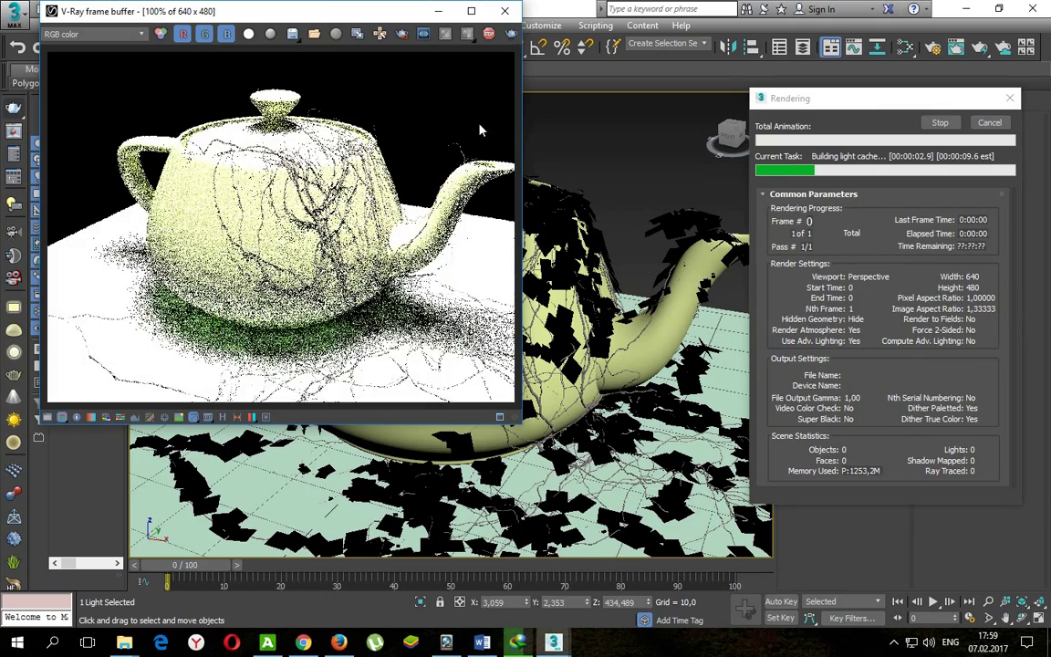
pyautogui.click(488, 34)
# Raise VRayLight001 higher above the teapot to Z 728.067 in the Front viewport.
pyautogui.click(504, 11)
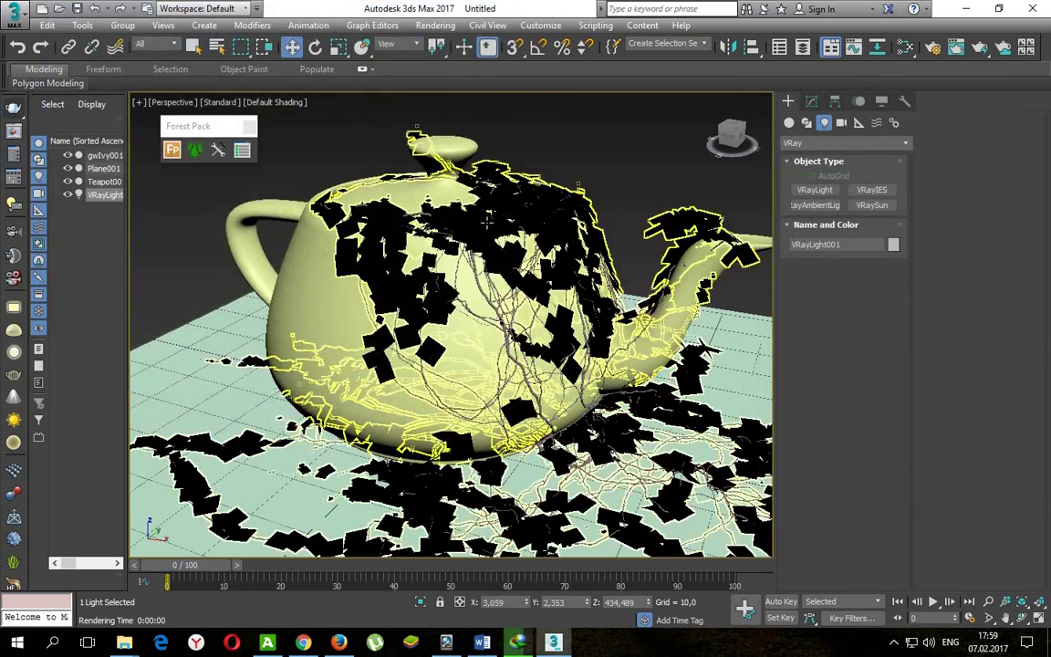
pyautogui.scroll(-4, 475, 236)
pyautogui.hotkey('alt', 'w')
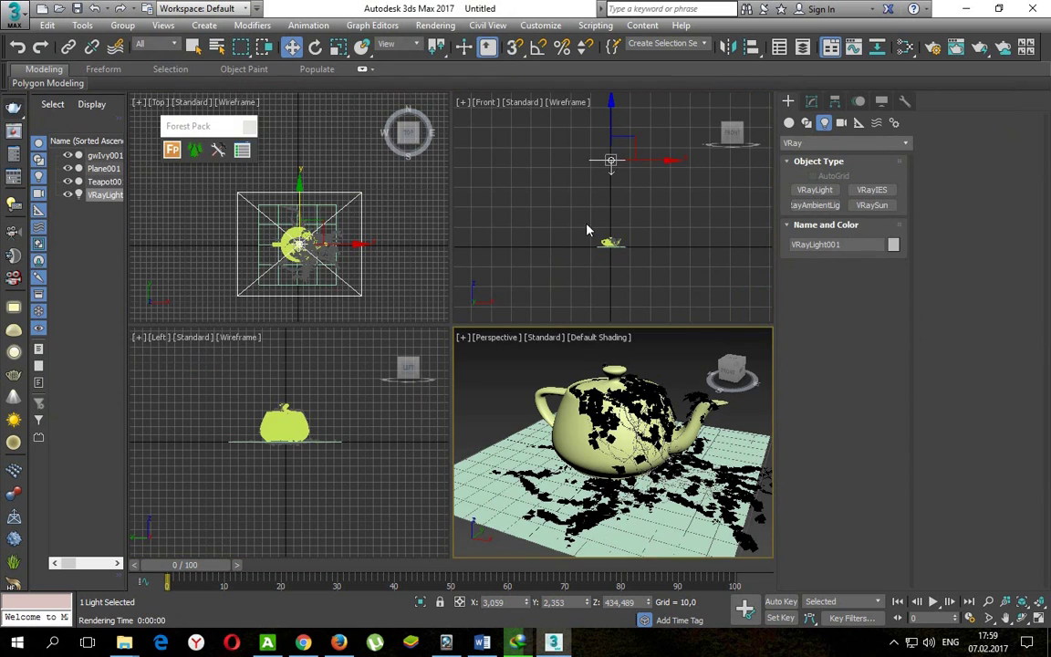
pyautogui.moveTo(614, 159); pyautogui.dragTo(613, 102)
# Maximize the Perspective view and start a new render with the raised light.
pyautogui.middleClick(566, 438)
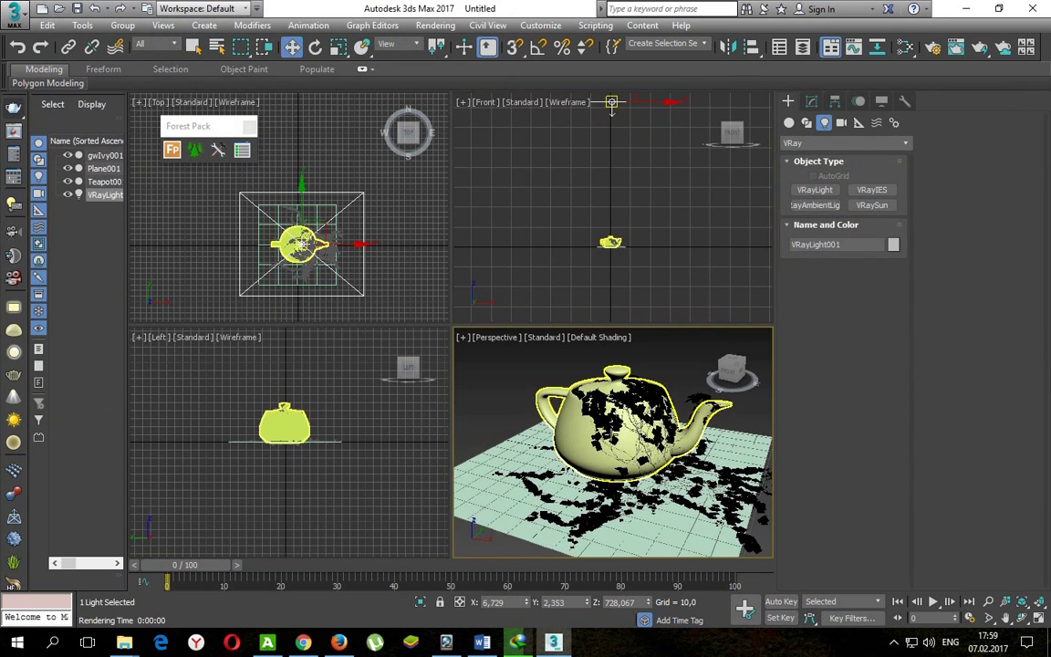
pyautogui.hotkey('alt', 'w')
pyautogui.click(78, 195)
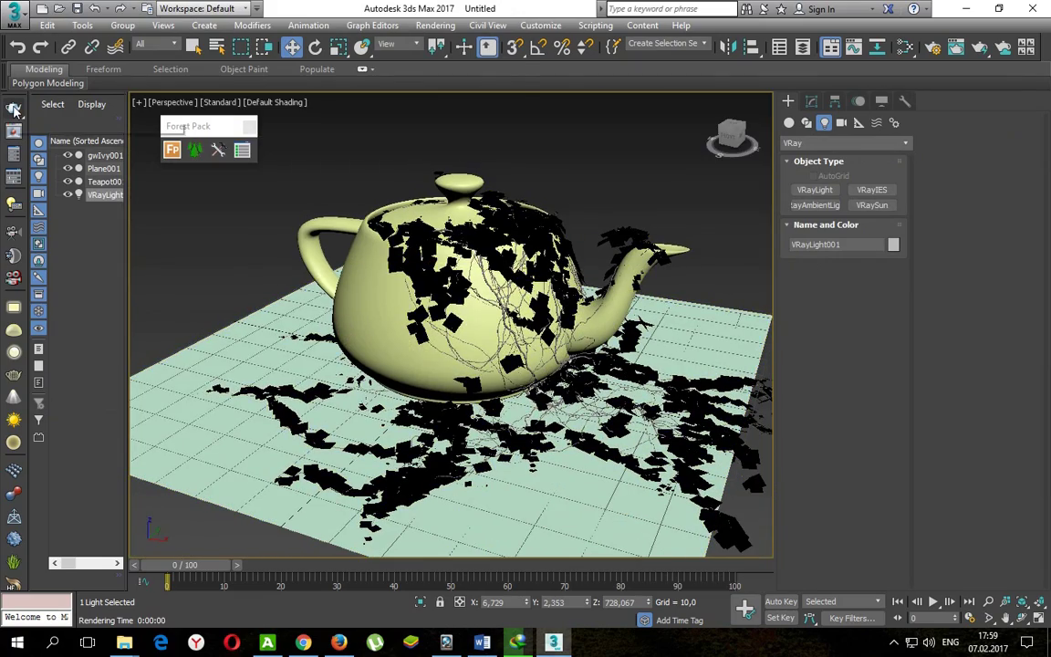
pyautogui.click(14, 108)
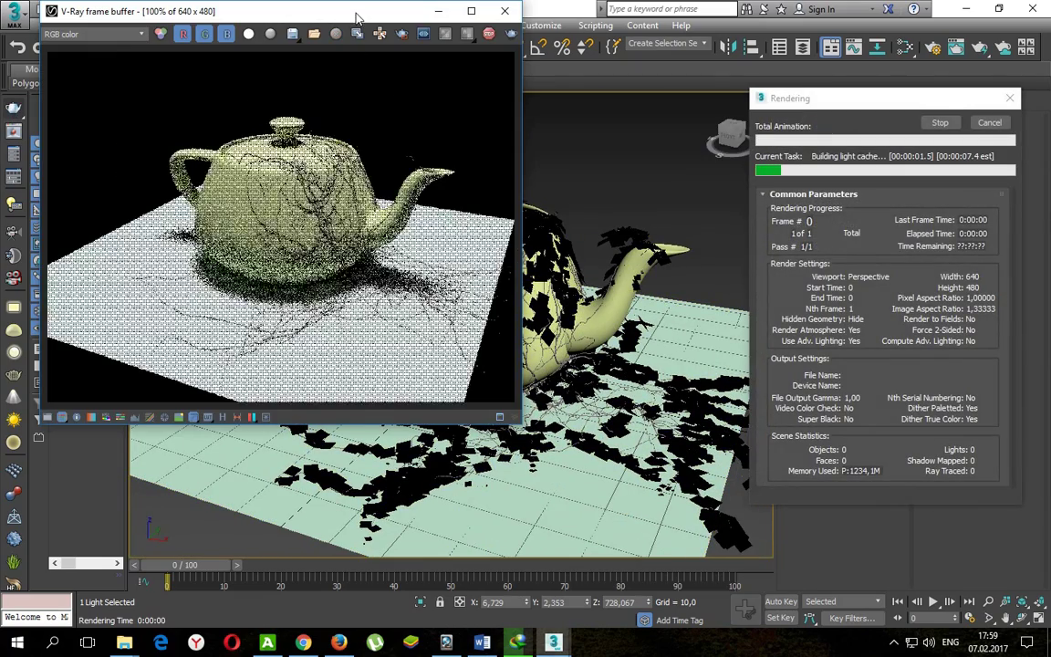
# Stop the running V-Ray test render and close its window.
pyautogui.moveTo(357, 19); pyautogui.dragTo(410, 81)
pyautogui.scroll(1, 362, 278)
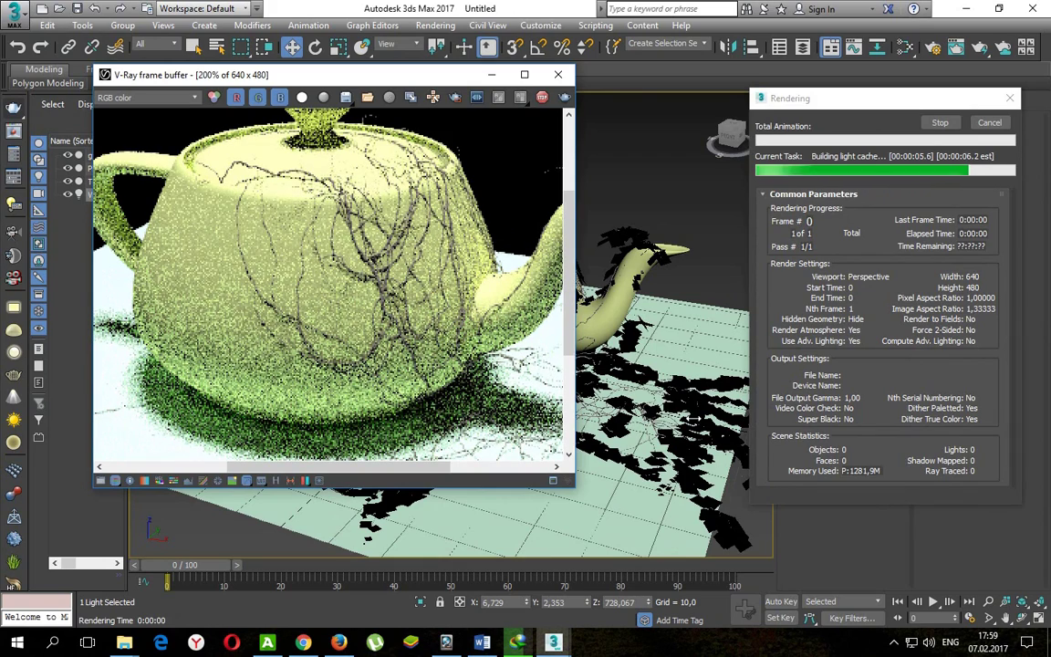
pyautogui.click(542, 96)
pyautogui.click(557, 74)
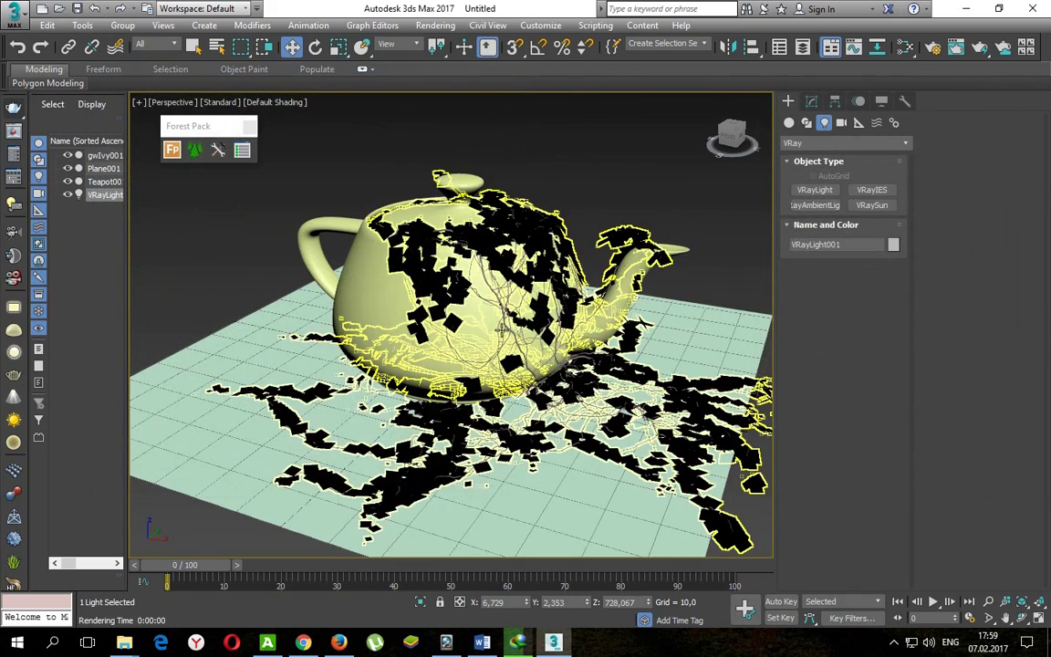
# Orbit slightly, move the material editor left, and minimize 3ds Max to the desktop.
pyautogui.keyDown('alt'); pyautogui.moveTo(501, 329); pyautogui.dragTo(625, 270, button='middle'); pyautogui.keyUp('alt')
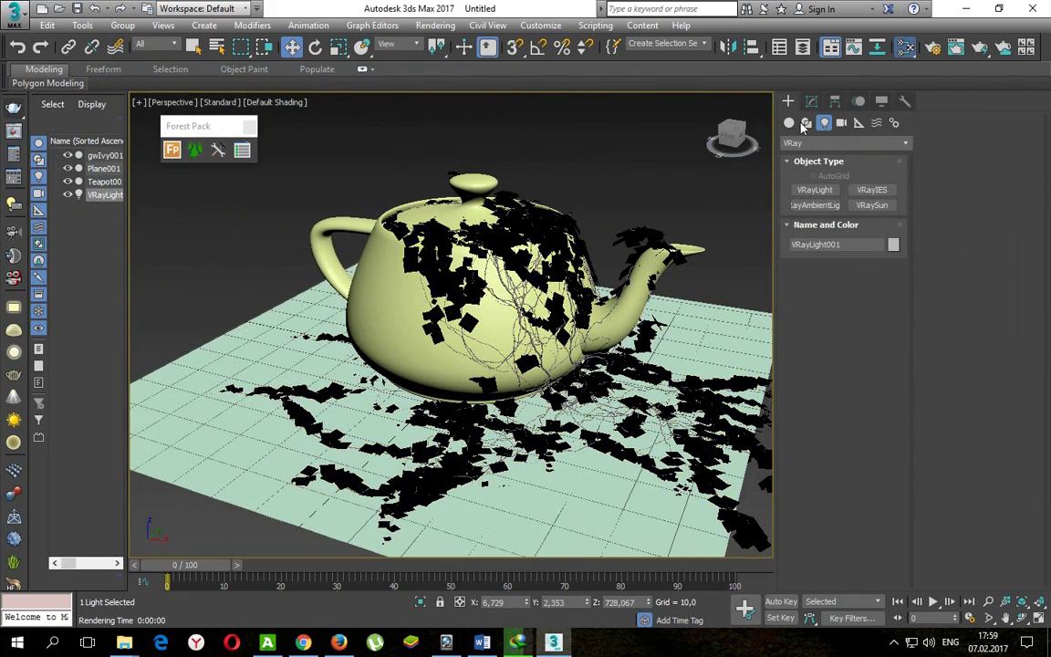
pyautogui.press('m')
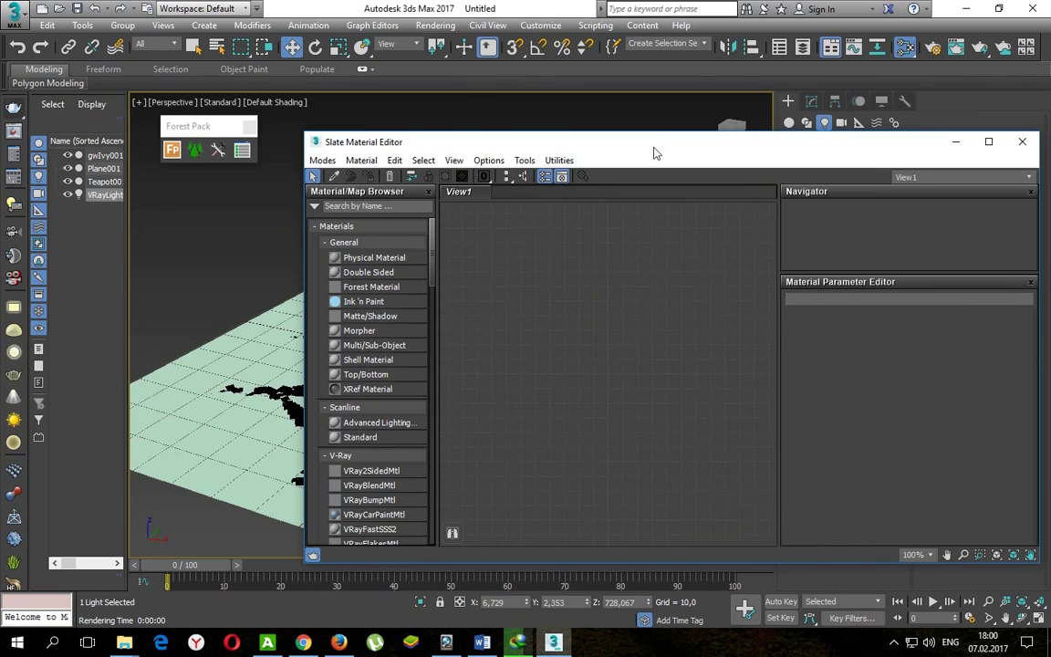
pyautogui.moveTo(653, 152); pyautogui.dragTo(505, 129)
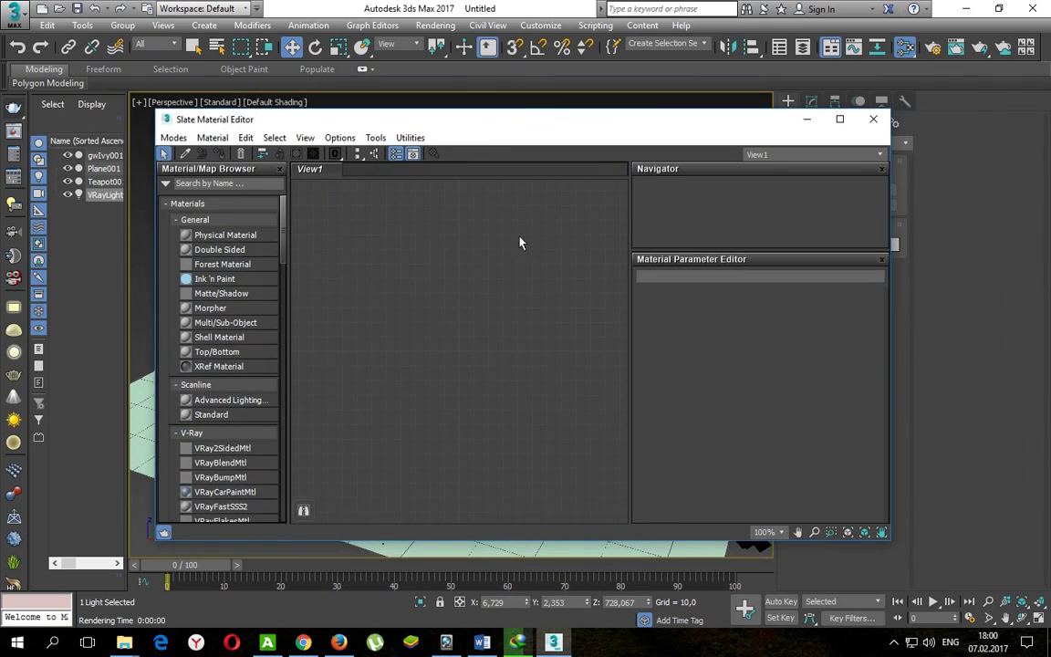
pyautogui.click(974, 7)
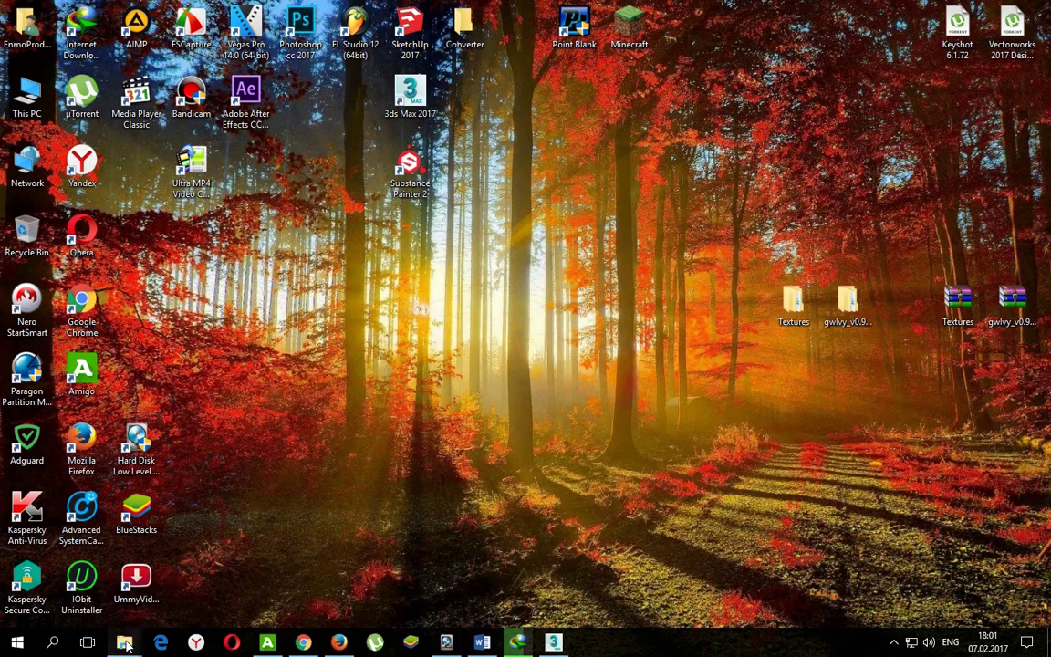
# Select the efeu branch and leaf textures in the Textures folder and drag them into the material editor.
pyautogui.moveTo(125, 643)
pyautogui.click(235, 574)
pyautogui.moveTo(680, 235); pyautogui.dragTo(658, 129)
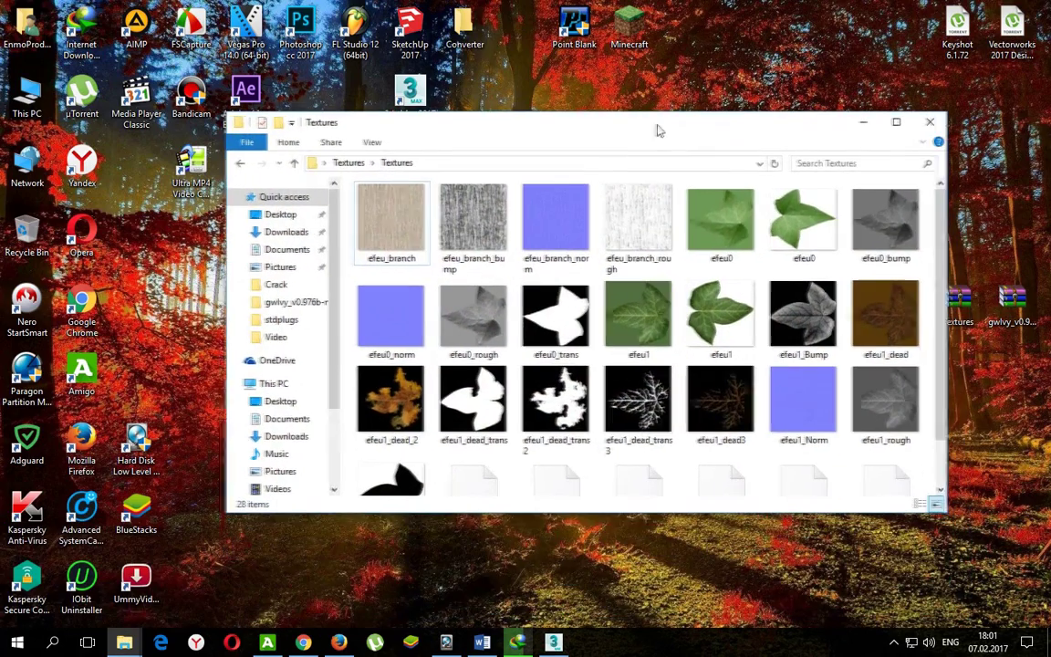
pyautogui.click(473, 216)
pyautogui.keyDown('ctrl'); pyautogui.click(391, 216); pyautogui.keyUp('ctrl')
pyautogui.keyDown('ctrl'); pyautogui.click(556, 315); pyautogui.keyUp('ctrl')
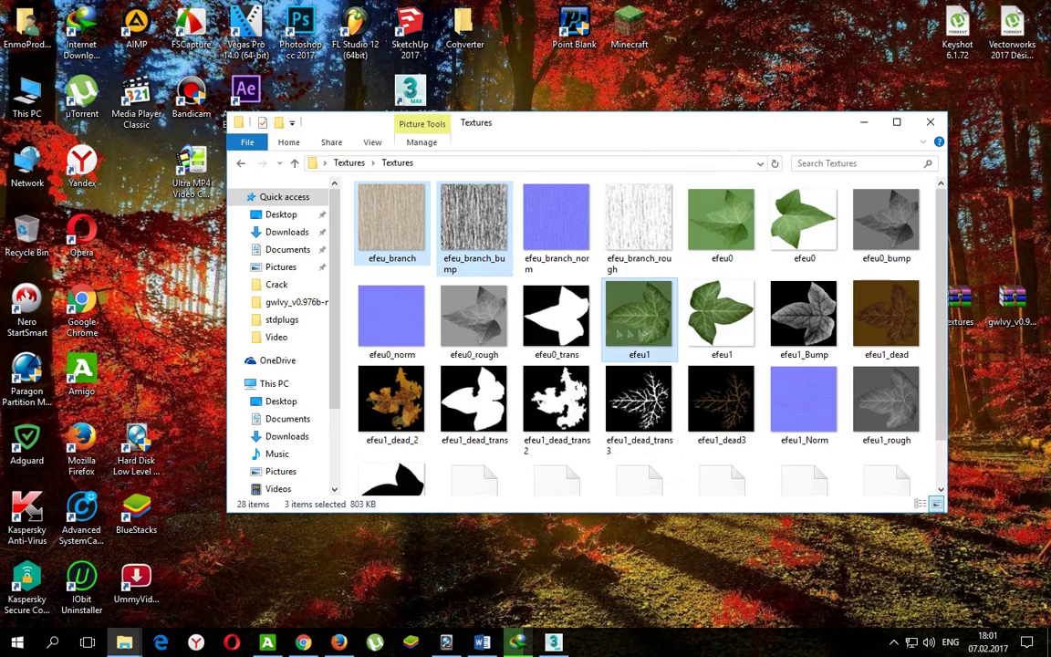
pyautogui.keyDown('ctrl'); pyautogui.click(638, 314); pyautogui.keyUp('ctrl')
pyautogui.keyDown('ctrl'); pyautogui.click(803, 315); pyautogui.keyUp('ctrl')
pyautogui.scroll(-1, 803, 315)
pyautogui.moveTo(557, 260)
pyautogui.mouseDown()
pyautogui.moveTo(431, 334)
pyautogui.moveTo(439, 350)
pyautogui.mouseUp()
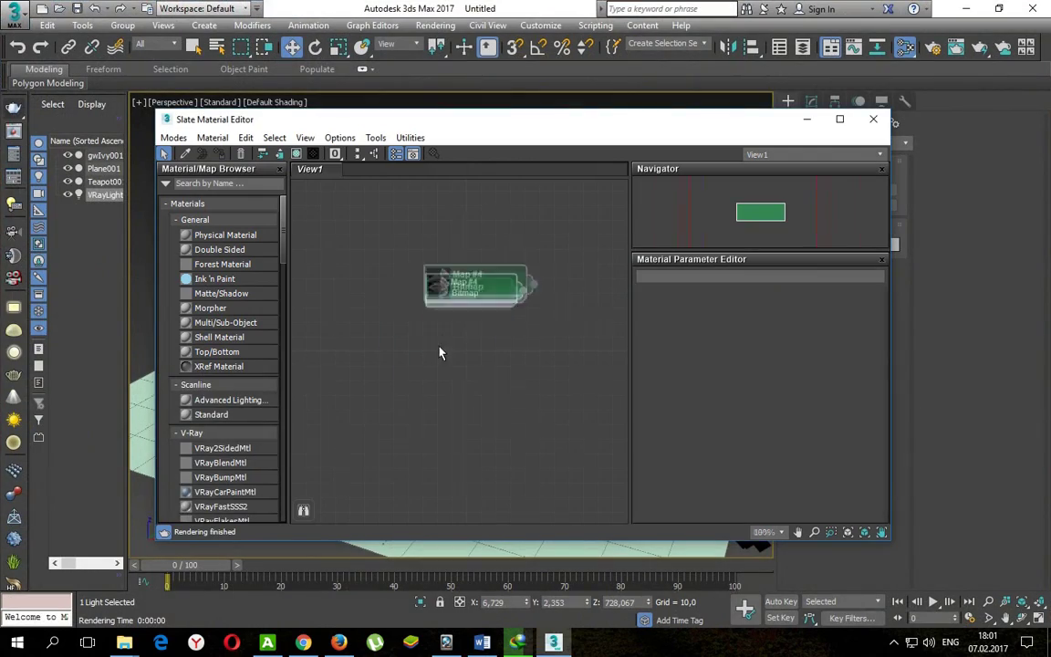
# Reselect efeu_branch with the other textures and drop them into the node view.
pyautogui.hotkey('alt', 'Tab')
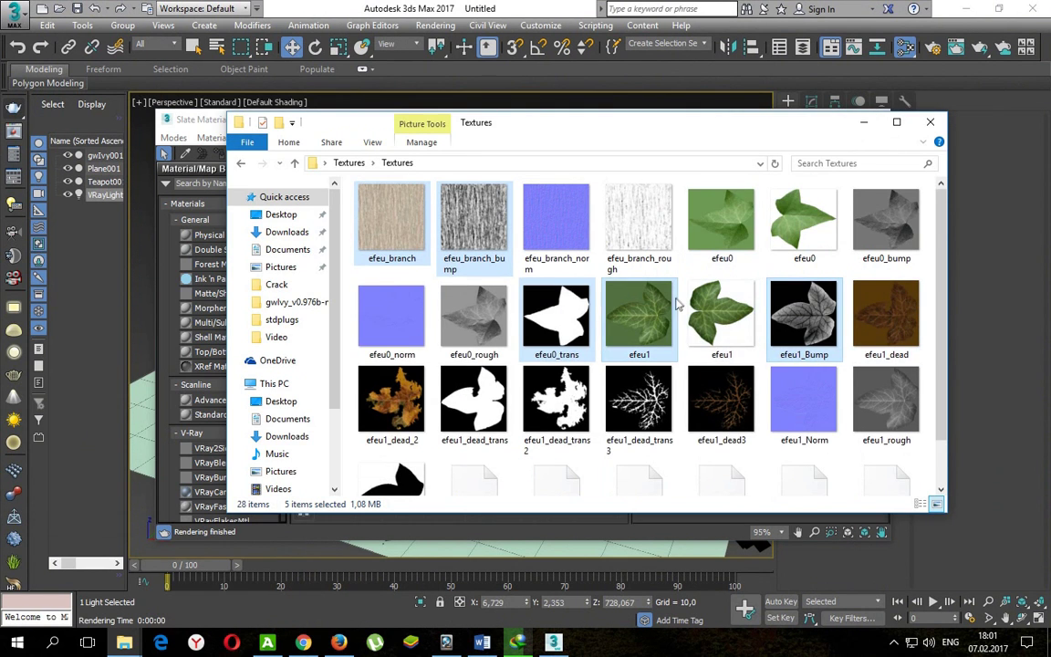
pyautogui.keyDown('ctrl'); pyautogui.click(392, 219); pyautogui.keyUp('ctrl')
pyautogui.keyDown('ctrl'); pyautogui.click(473, 219); pyautogui.keyUp('ctrl')
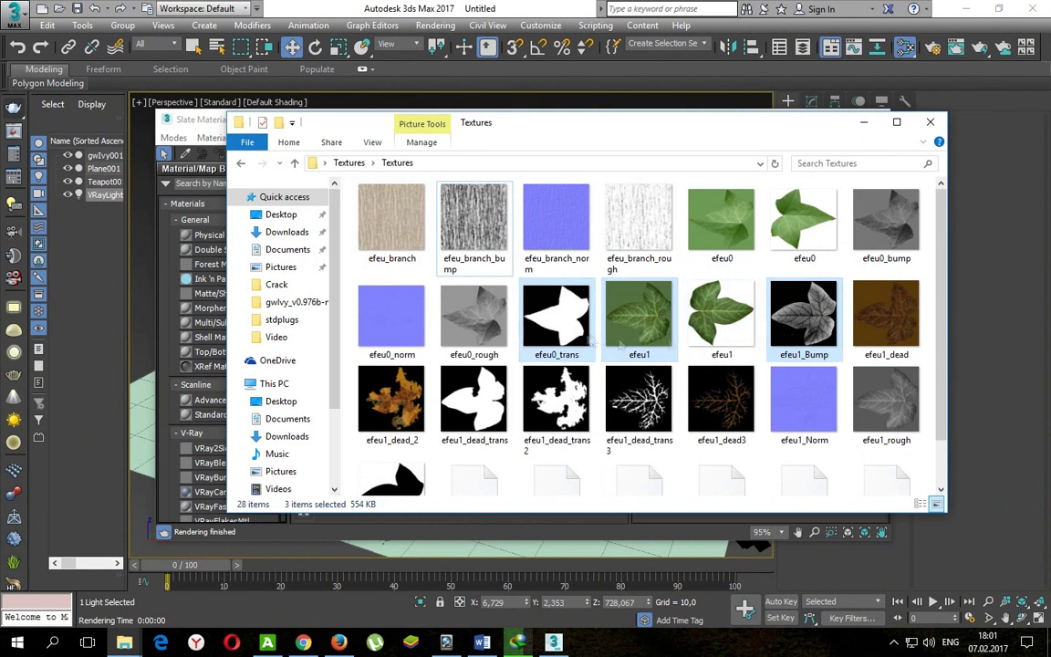
pyautogui.keyDown('ctrl'); pyautogui.click(392, 219); pyautogui.keyUp('ctrl')
pyautogui.moveTo(391, 219); pyautogui.dragTo(502, 391)
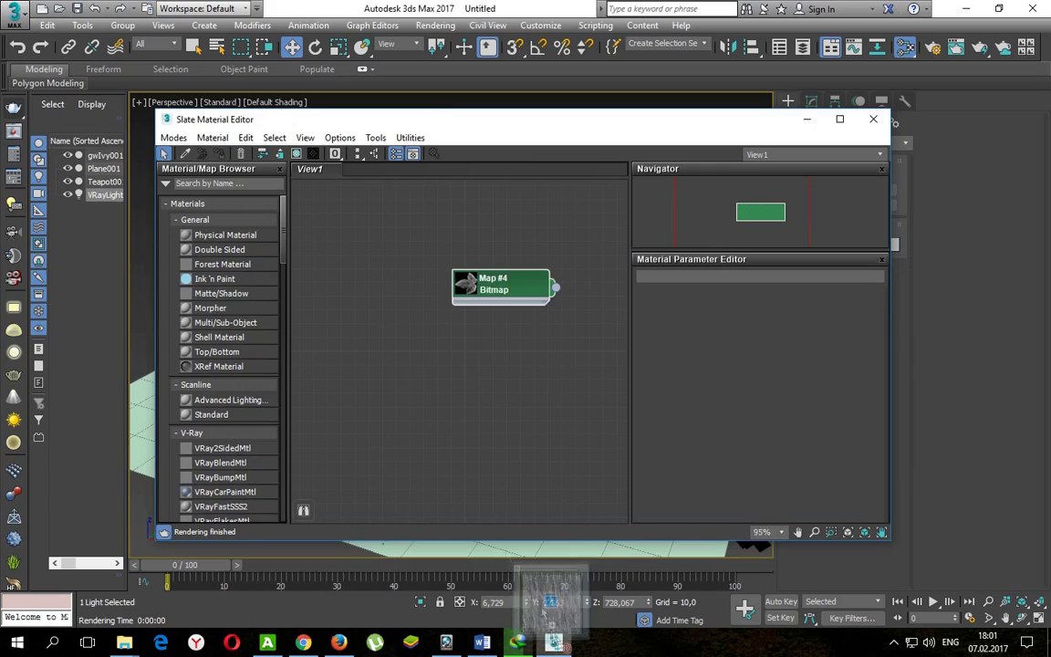
# Add efeu_branch as another bitmap node and place Map #6 above Map #4.
pyautogui.click(124, 642)
pyautogui.moveTo(517, 130)
pyautogui.mouseDown()
pyautogui.moveTo(882, 247)
pyautogui.moveTo(786, 365)
pyautogui.mouseUp()
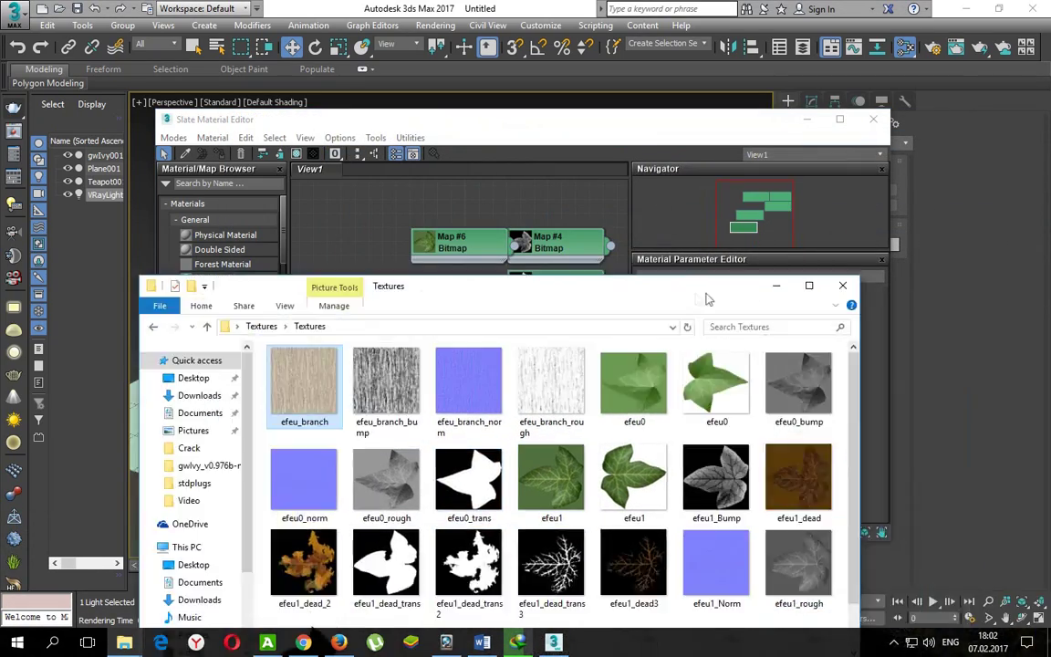
pyautogui.moveTo(647, 470); pyautogui.dragTo(402, 379)
pyautogui.moveTo(505, 258)
pyautogui.mouseDown()
pyautogui.moveTo(547, 227)
pyautogui.moveTo(615, 215)
pyautogui.moveTo(529, 288)
pyautogui.moveTo(580, 266)
pyautogui.mouseUp()
pyautogui.moveTo(580, 265); pyautogui.dragTo(607, 256, button='middle')
# Add VRayMtl Material #39 with Map #5 and Map #8 placed beside it.
pyautogui.scroll(-2, 205, 429)
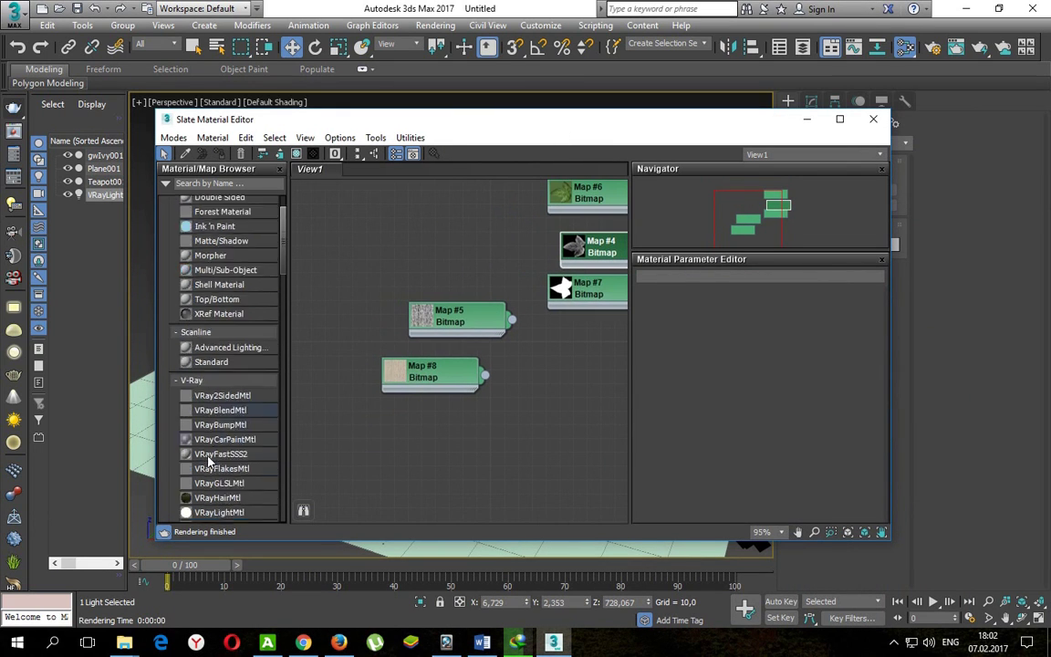
pyautogui.scroll(-3, 208, 463)
pyautogui.moveTo(397, 242); pyautogui.dragTo(531, 254)
pyautogui.moveTo(422, 322); pyautogui.dragTo(325, 252)
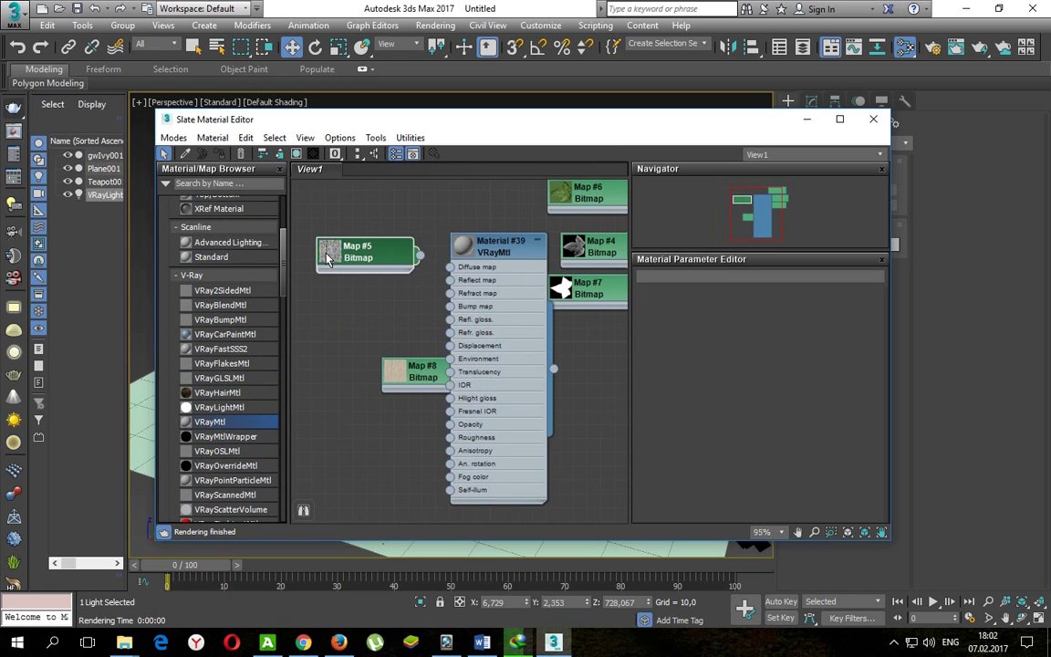
pyautogui.moveTo(419, 372); pyautogui.dragTo(349, 319)
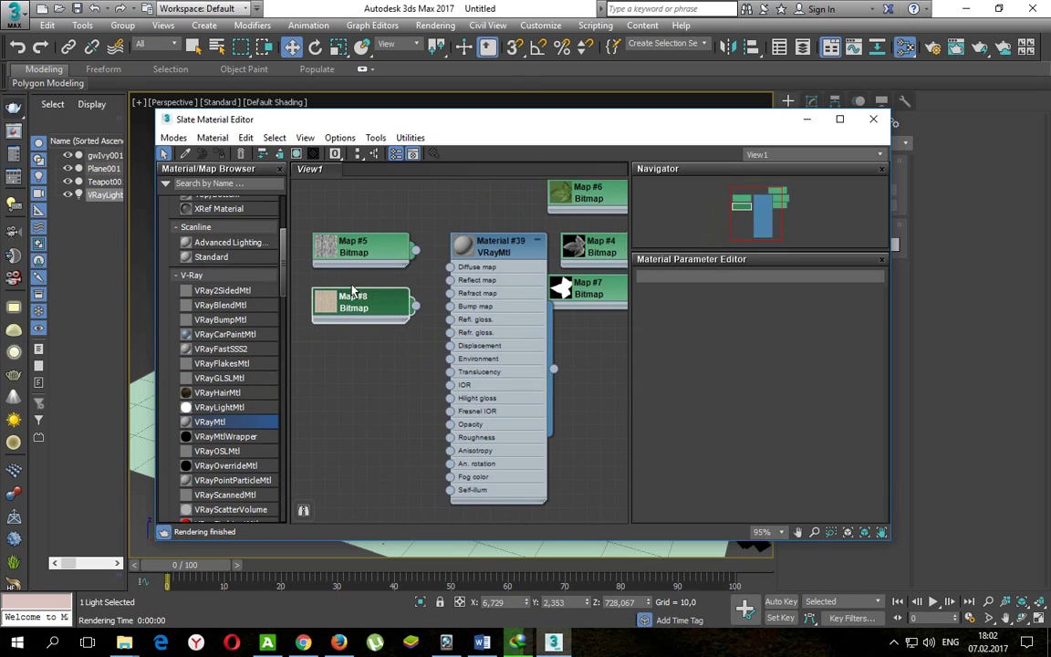
pyautogui.scroll(1, 349, 315)
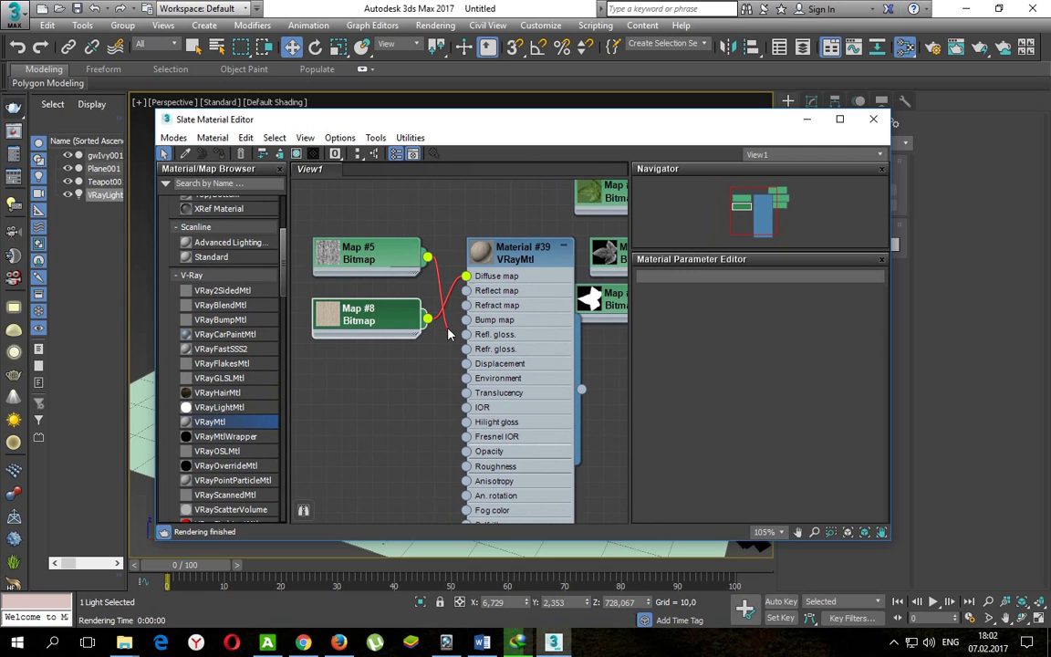
pyautogui.moveTo(465, 324); pyautogui.dragTo(406, 324, button='middle')
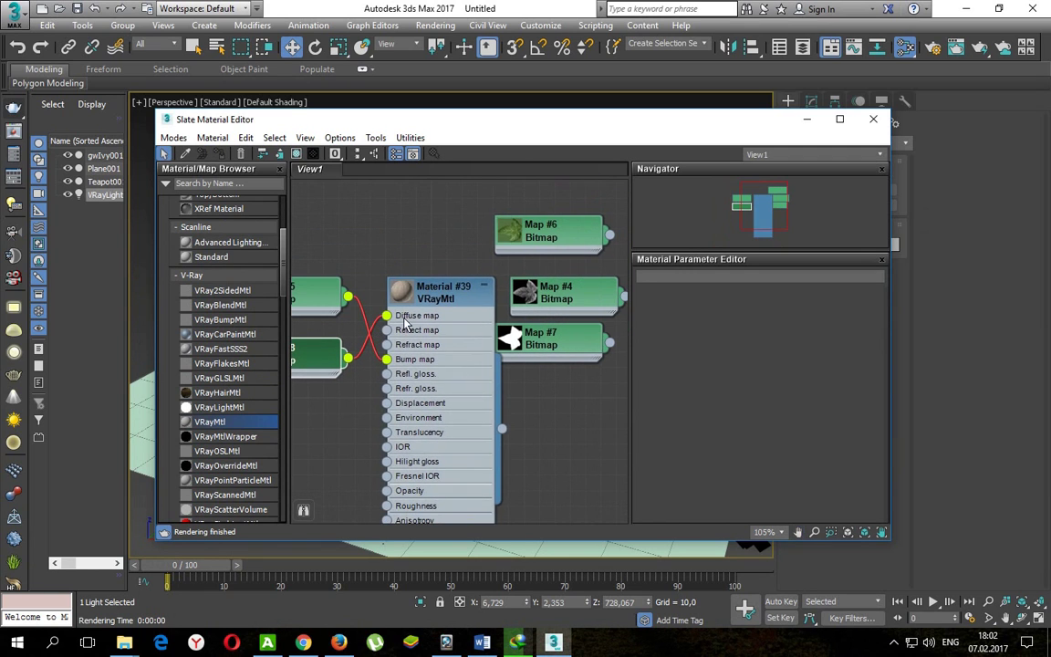
pyautogui.doubleClick(408, 290)
# Connect Map #8 to Material #39's Diffuse slot and Map #5 to its Bump slot.
pyautogui.scroll(3, 446, 369)
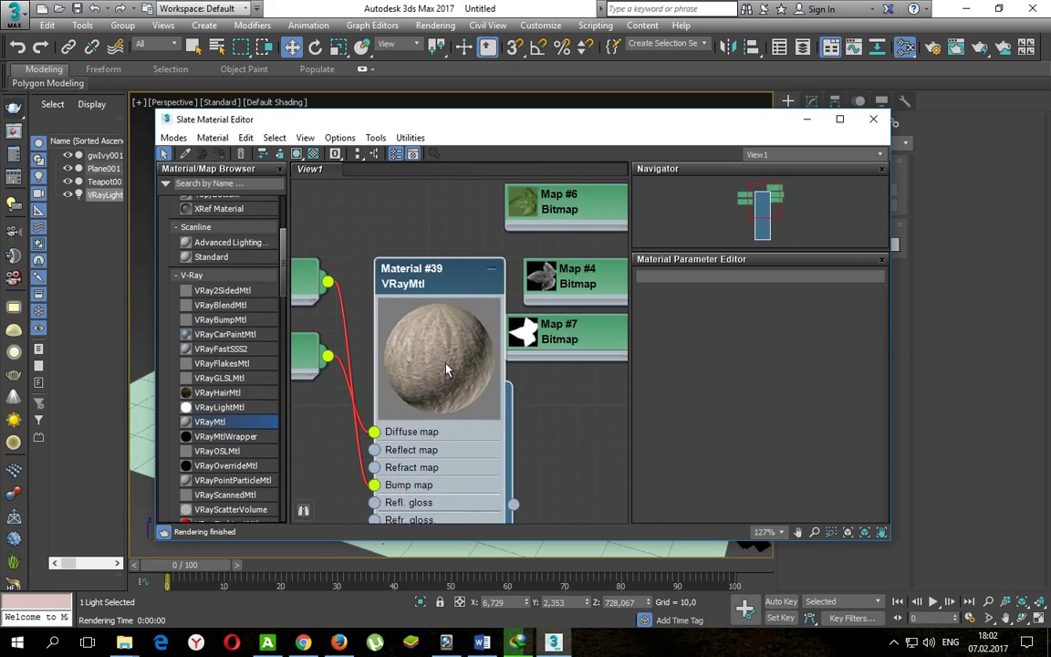
pyautogui.scroll(-1, 422, 354)
pyautogui.scroll(-2, 422, 354)
pyautogui.scroll(-2, 393, 320)
pyautogui.scroll(-2, 461, 329)
pyautogui.scroll(-1, 539, 367)
pyautogui.moveTo(538, 368); pyautogui.dragTo(590, 312)
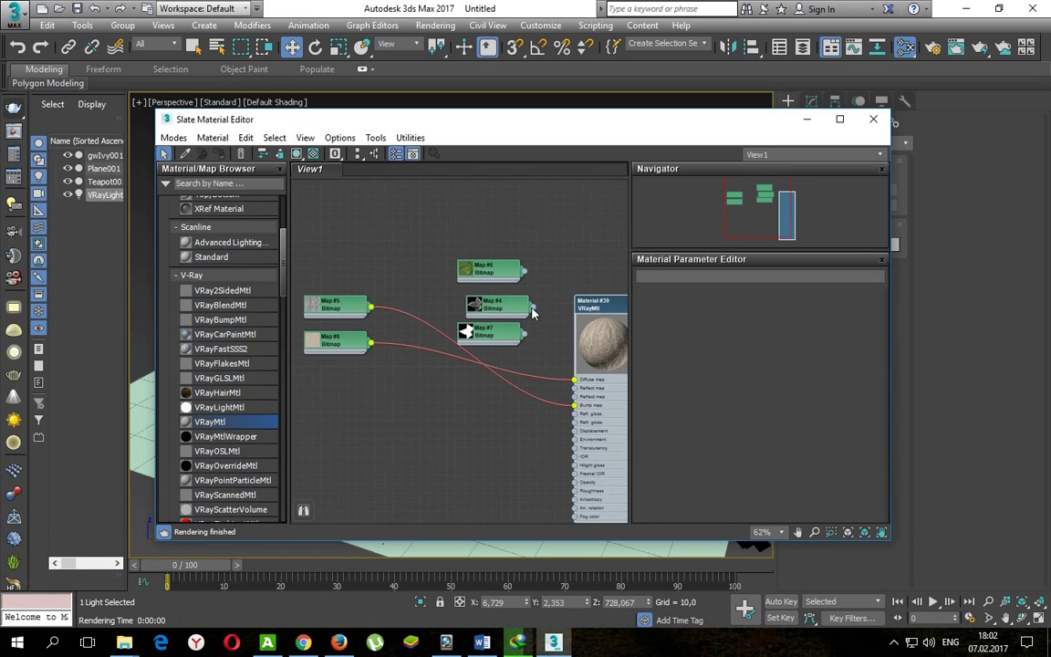
pyautogui.moveTo(345, 304); pyautogui.dragTo(543, 404)
pyautogui.click(335, 343)
pyautogui.moveTo(337, 345); pyautogui.dragTo(479, 379)
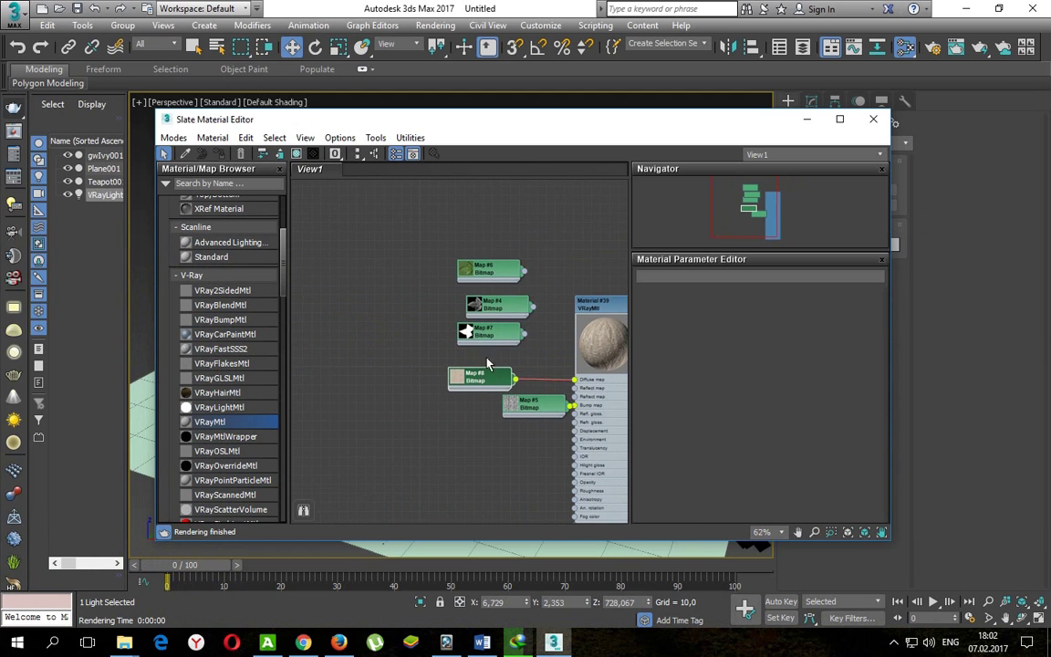
pyautogui.moveTo(483, 329); pyautogui.dragTo(352, 304)
# Make room in the graph and add a second VRayMtl, Material #40.
pyautogui.scroll(1, 352, 305)
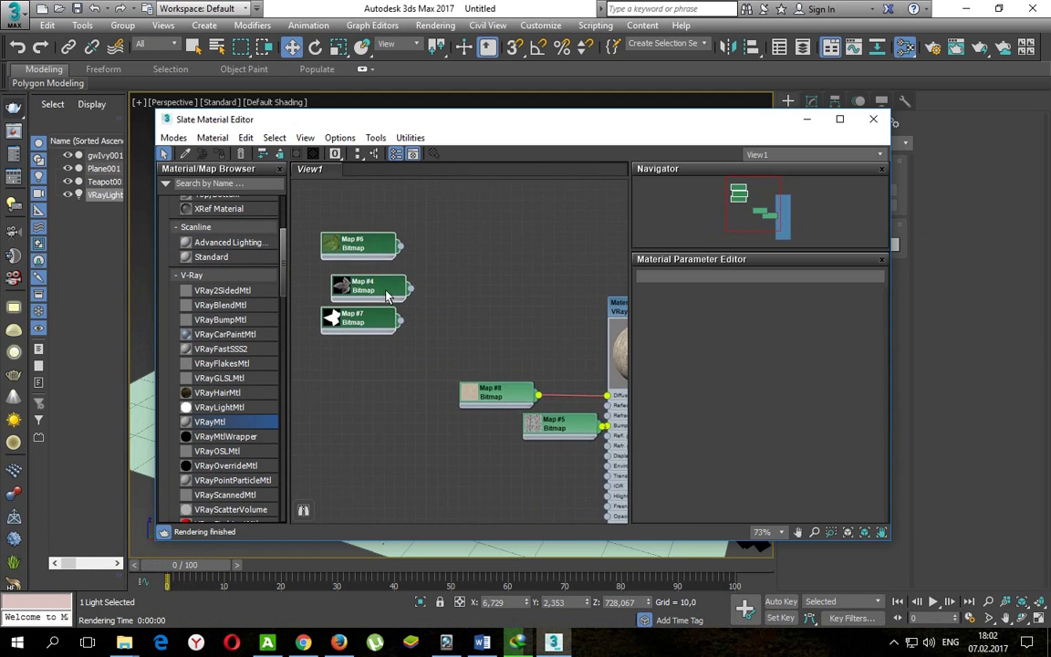
pyautogui.moveTo(378, 293); pyautogui.dragTo(429, 330, button='middle')
pyautogui.moveTo(529, 424); pyautogui.dragTo(571, 424)
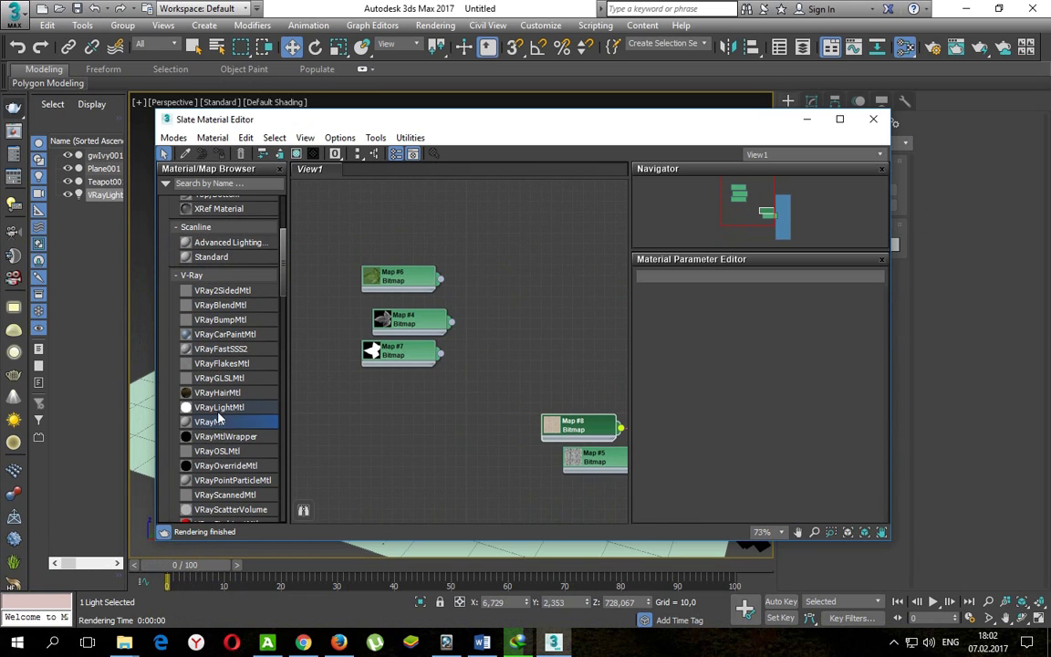
pyautogui.moveTo(461, 330); pyautogui.dragTo(459, 261)
# Wire Map #6 to Material #40's Diffuse, Map #4 to Bump and Map #7 to Opacity.
pyautogui.doubleClick(484, 270)
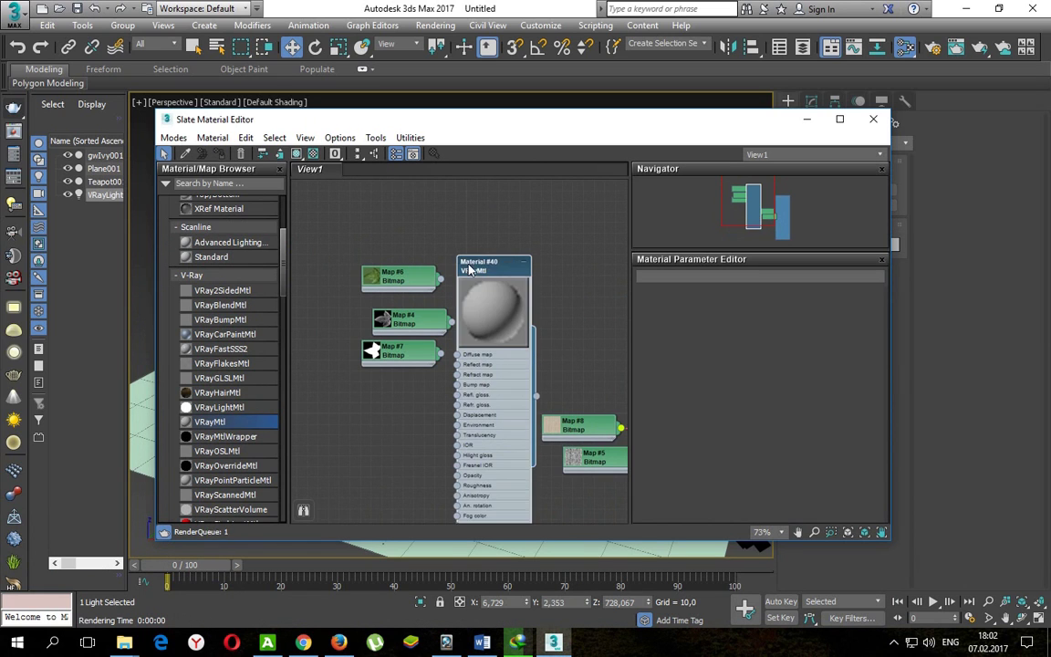
pyautogui.scroll(3, 455, 225)
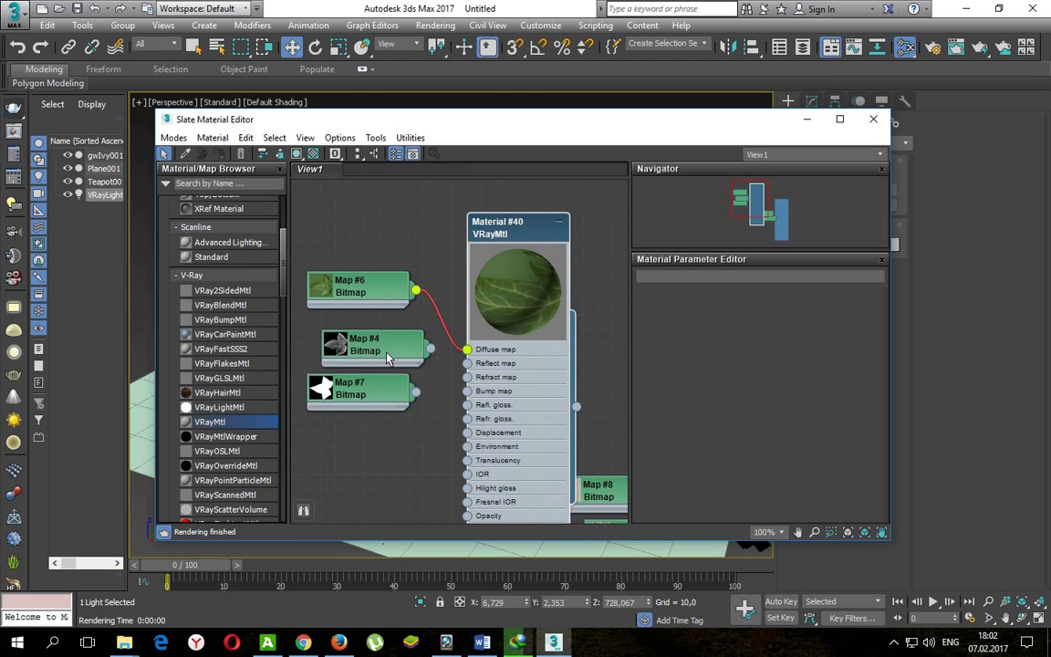
pyautogui.moveTo(388, 354); pyautogui.dragTo(373, 340)
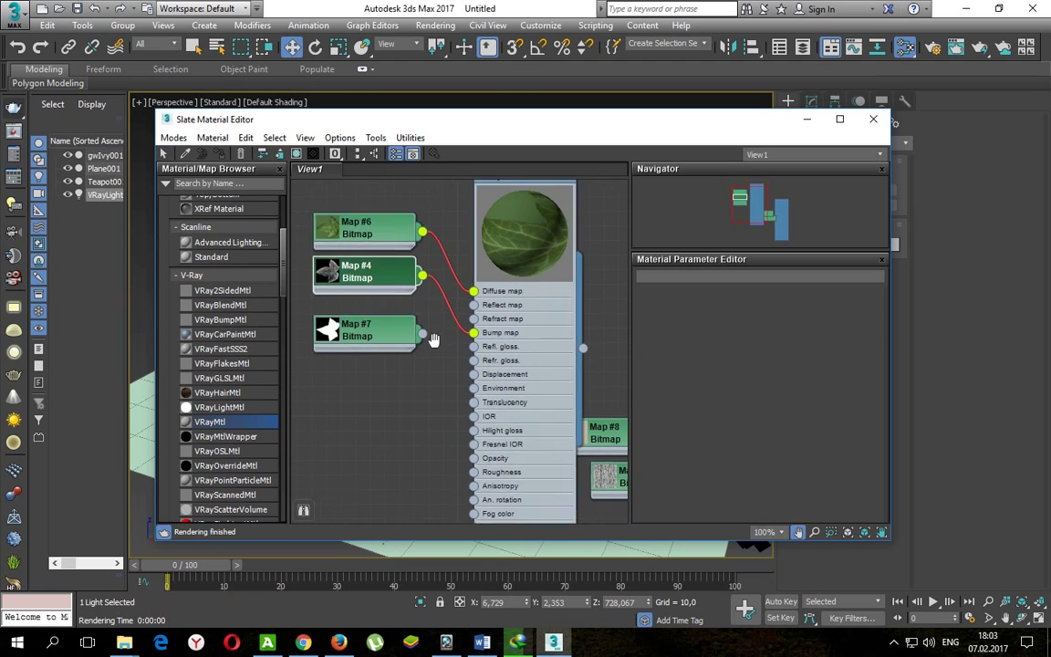
pyautogui.moveTo(417, 394); pyautogui.dragTo(422, 313, button='middle')
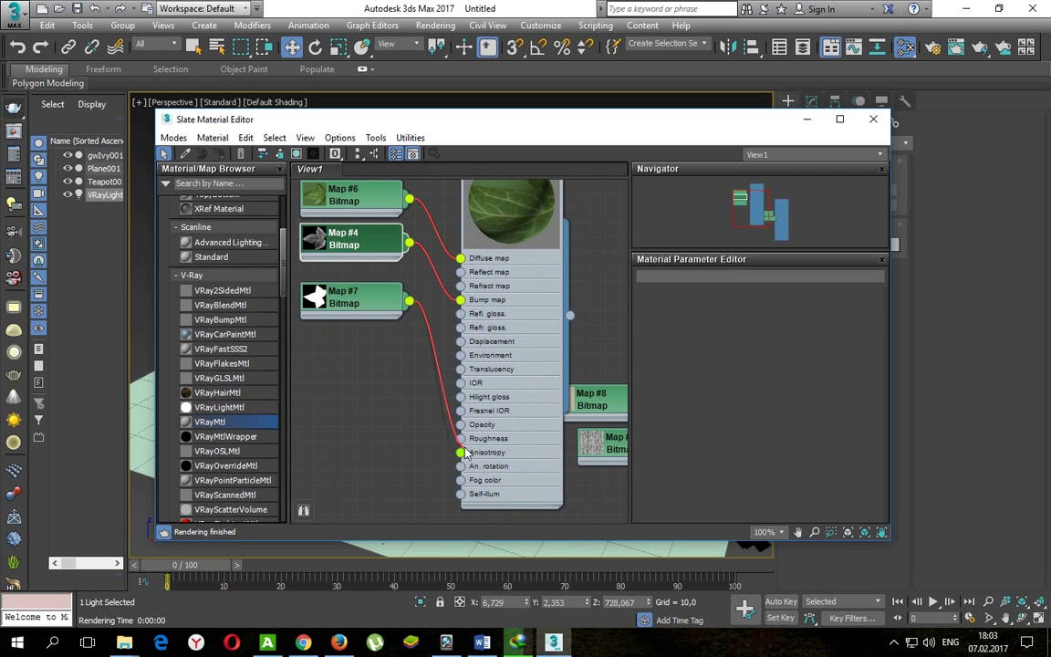
pyautogui.moveTo(483, 273); pyautogui.dragTo(442, 302, button='middle')
# Arrange the graph so Material #39 and the branch maps sit beside the leaf material.
pyautogui.scroll(2, 463, 264)
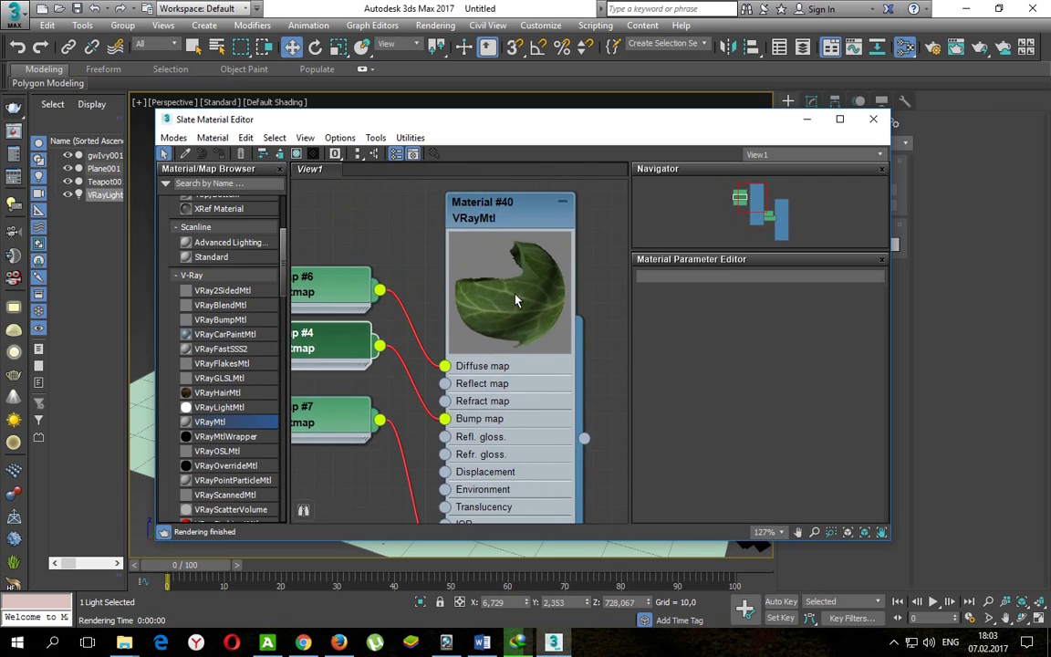
pyautogui.scroll(-3, 463, 263)
pyautogui.moveTo(463, 263)
pyautogui.mouseDown(button='middle')
pyautogui.moveTo(499, 235)
pyautogui.moveTo(438, 231)
pyautogui.mouseUp(button='middle')
pyautogui.scroll(-2, 499, 235)
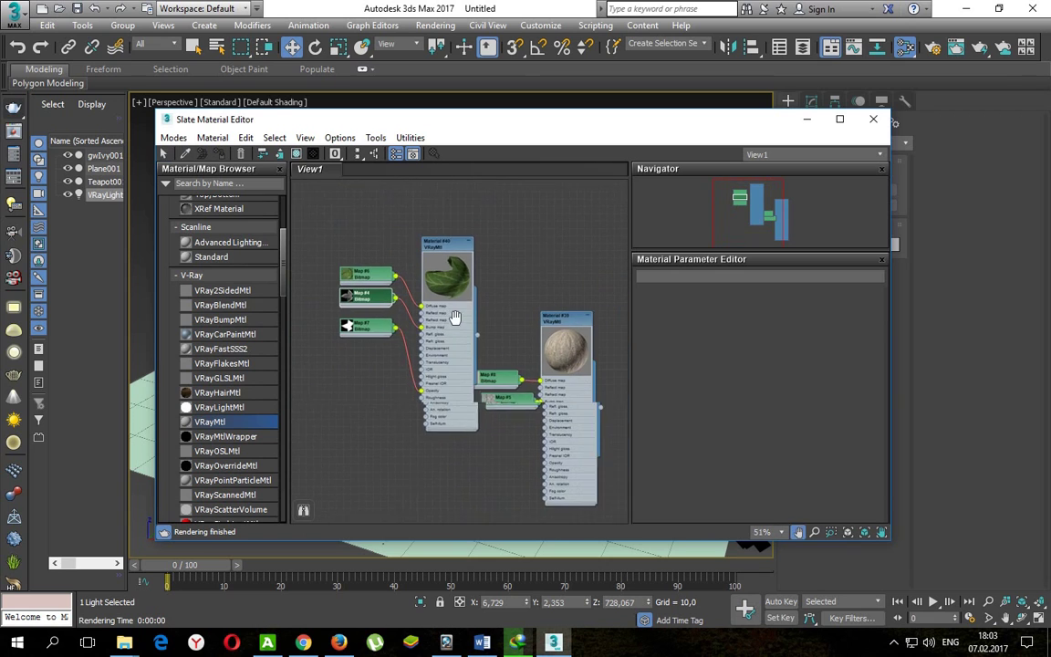
pyautogui.moveTo(438, 231); pyautogui.dragTo(457, 222)
pyautogui.moveTo(531, 343)
pyautogui.mouseDown()
pyautogui.moveTo(410, 369)
pyautogui.moveTo(453, 372)
pyautogui.moveTo(525, 351)
pyautogui.mouseUp()
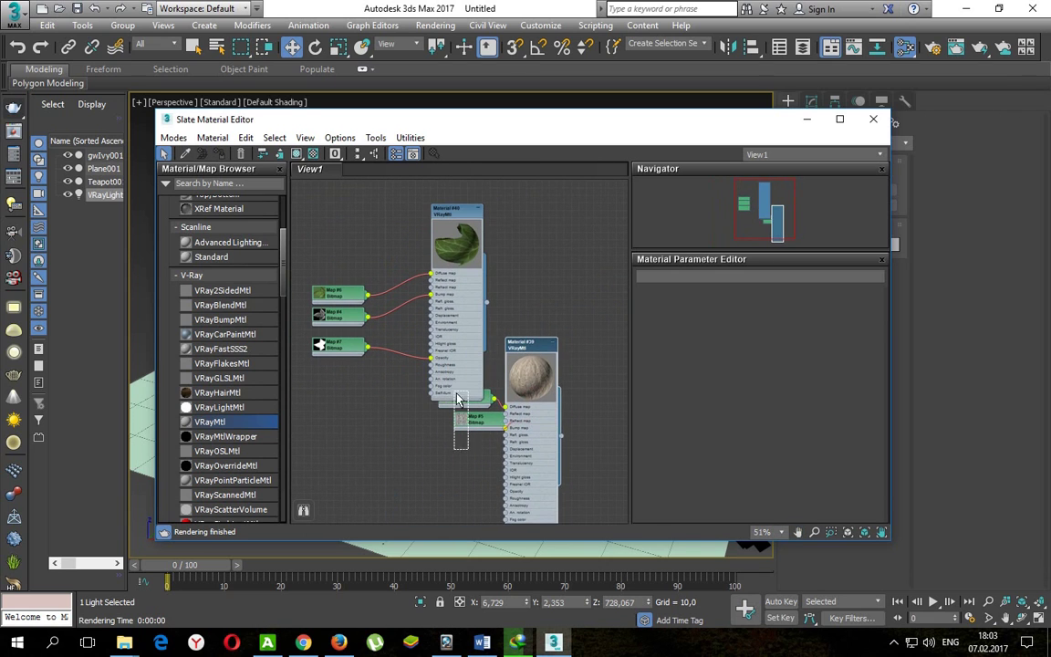
pyautogui.moveTo(459, 399); pyautogui.dragTo(444, 399)
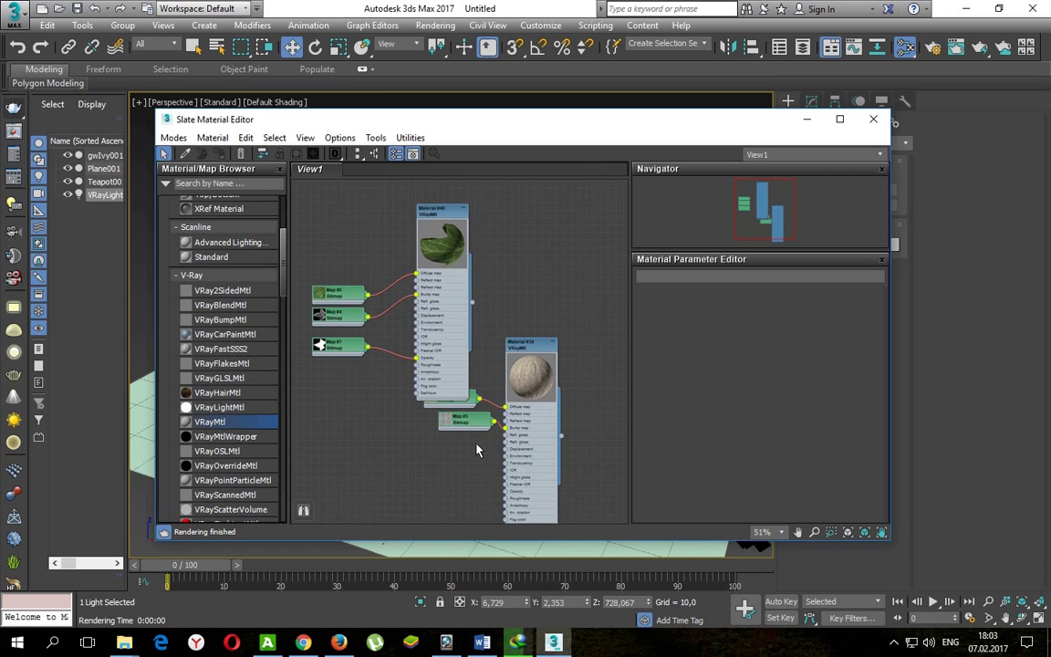
pyautogui.moveTo(460, 421)
pyautogui.mouseDown()
pyautogui.moveTo(384, 422)
pyautogui.moveTo(365, 436)
pyautogui.mouseUp()
pyautogui.moveTo(516, 362); pyautogui.dragTo(479, 384)
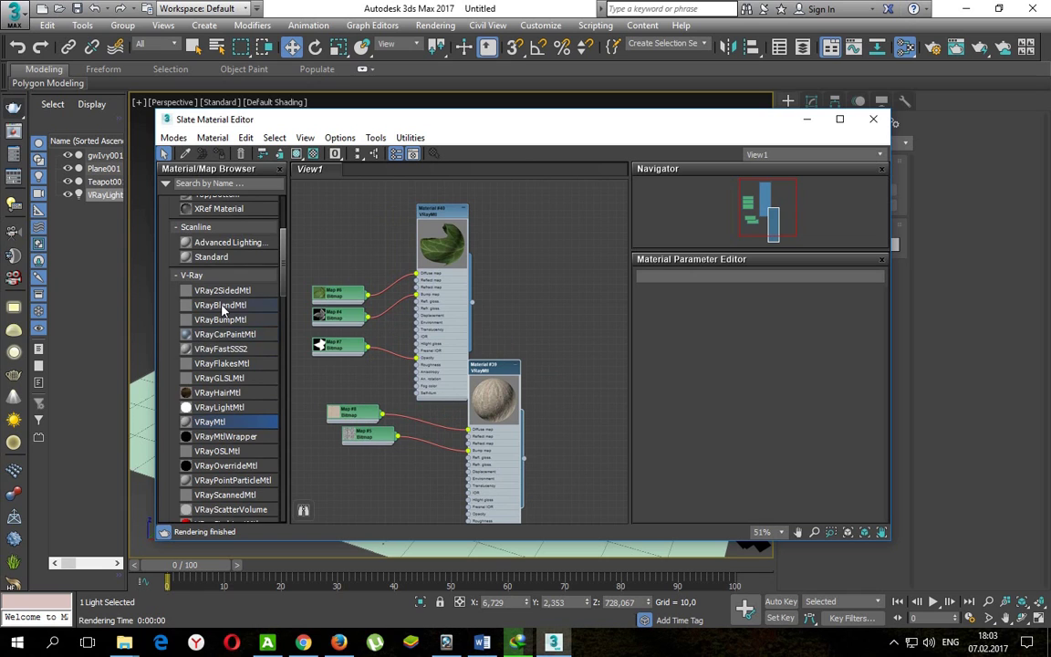
pyautogui.scroll(5, 223, 311)
# Add Multi/Sub-Object Material #51 with Material #40 in slot 1 and Material #39 in slot 2.
pyautogui.moveTo(545, 326)
pyautogui.mouseDown()
pyautogui.moveTo(509, 276)
pyautogui.moveTo(573, 278)
pyautogui.mouseUp()
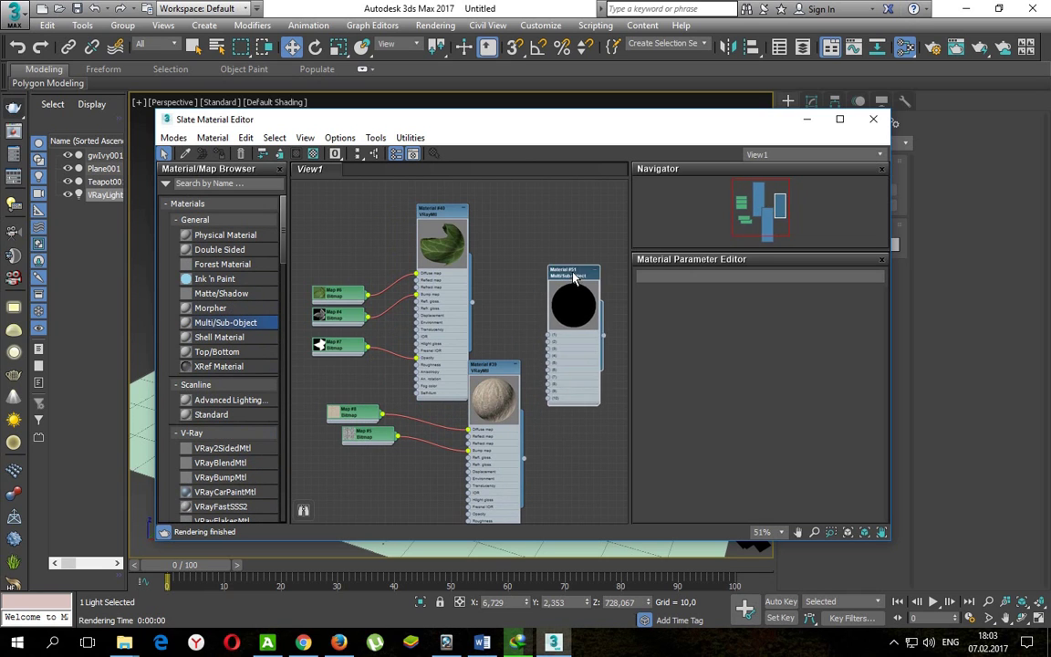
pyautogui.scroll(2, 573, 278)
pyautogui.moveTo(428, 315); pyautogui.dragTo(541, 360)
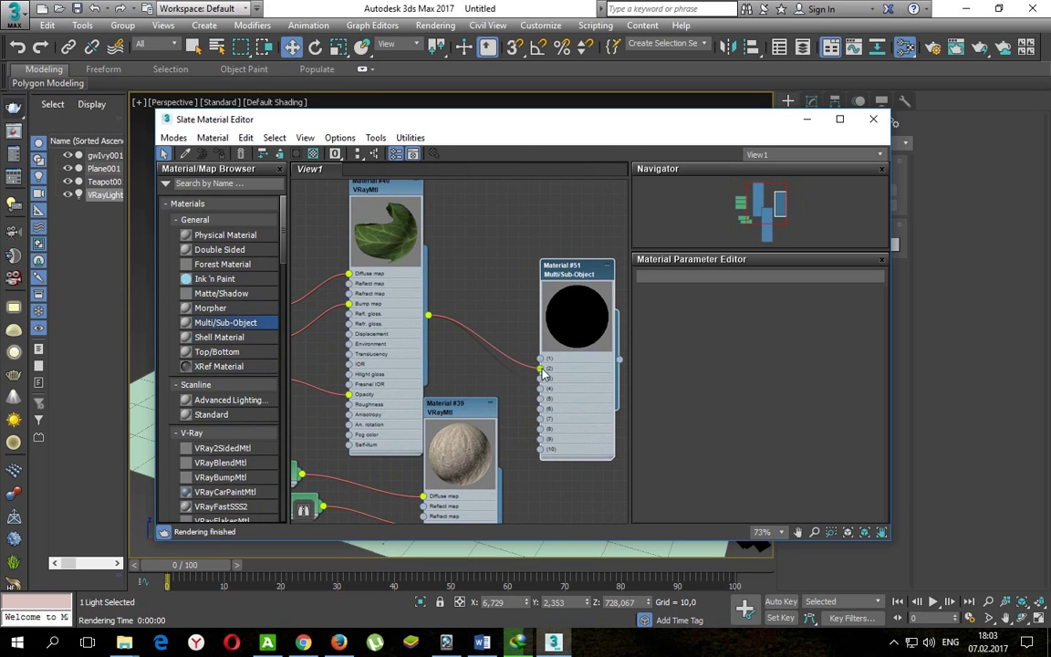
pyautogui.moveTo(472, 408); pyautogui.dragTo(395, 355)
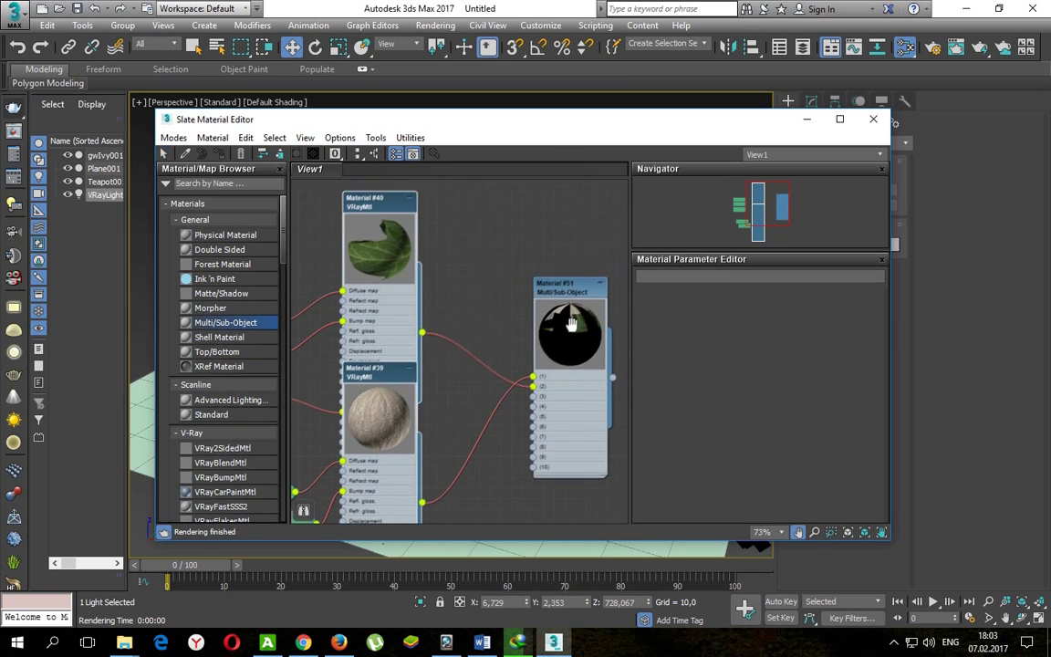
pyautogui.moveTo(549, 131); pyautogui.dragTo(406, 308)
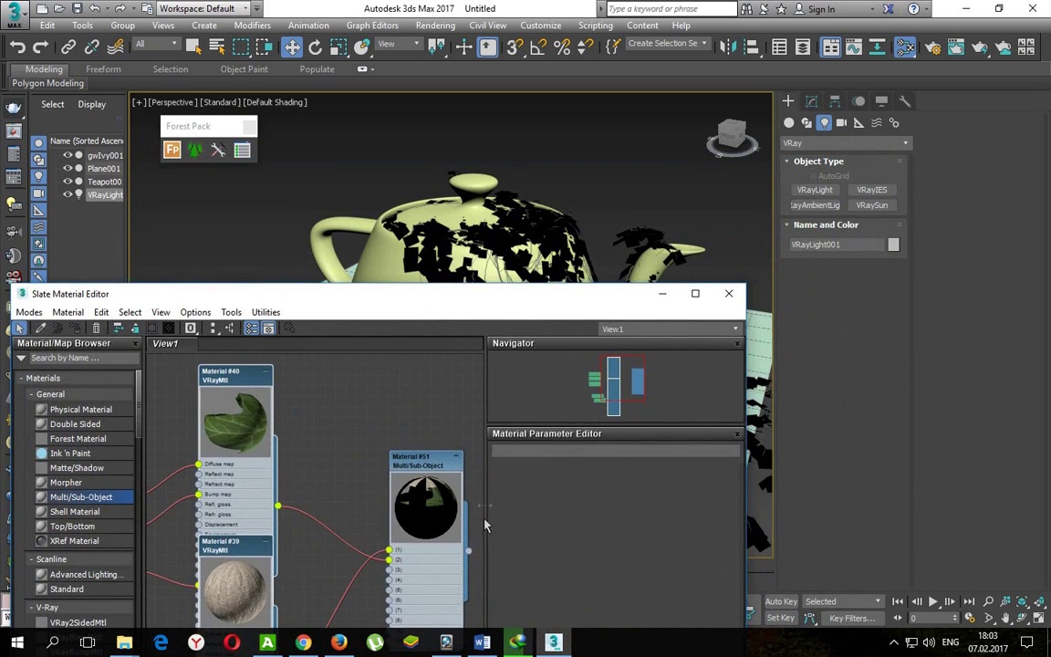
# Assign Material #51 to the gwIvy object, orbit the view, and render it.
pyautogui.moveTo(468, 551); pyautogui.dragTo(541, 248)
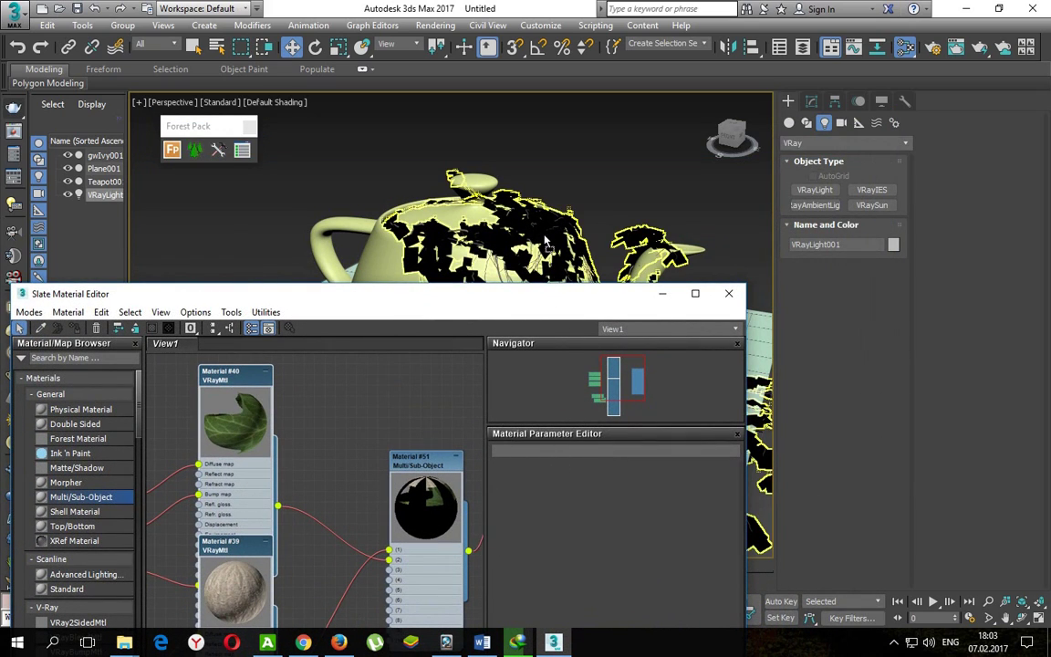
pyautogui.click(663, 293)
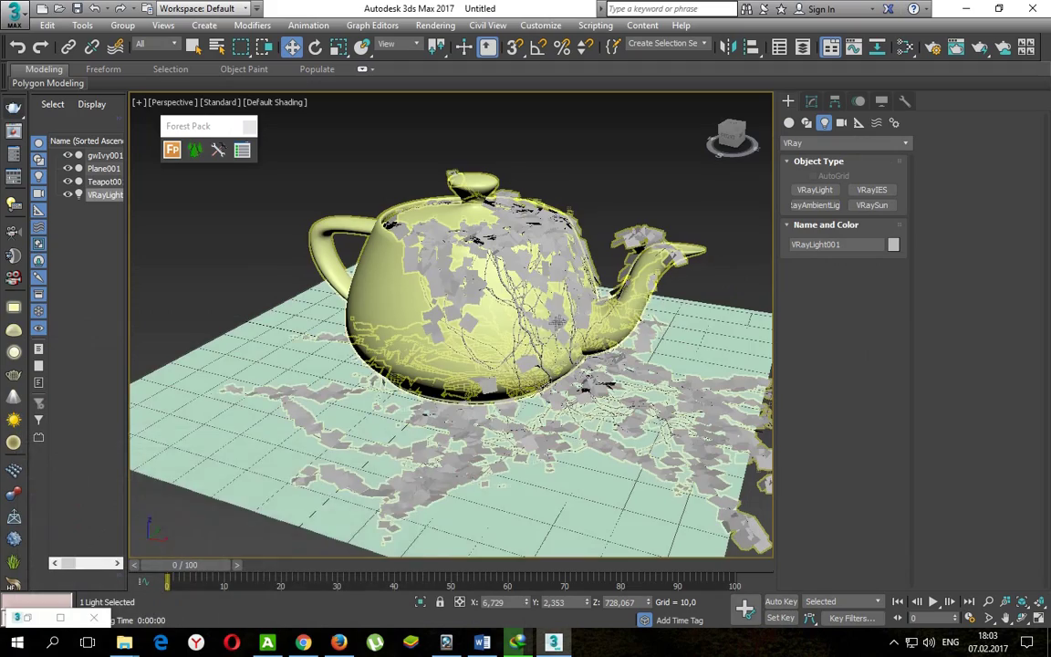
pyautogui.keyDown('alt'); pyautogui.moveTo(663, 301); pyautogui.dragTo(138, 221, button='middle'); pyautogui.keyUp('alt')
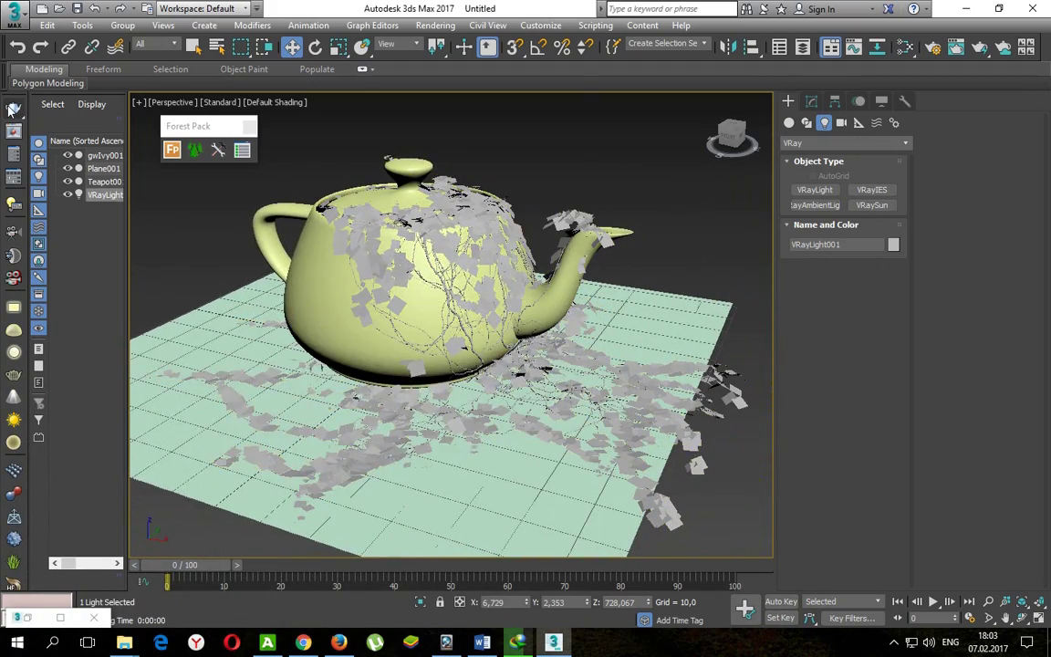
pyautogui.hotkey('shift', 'q')
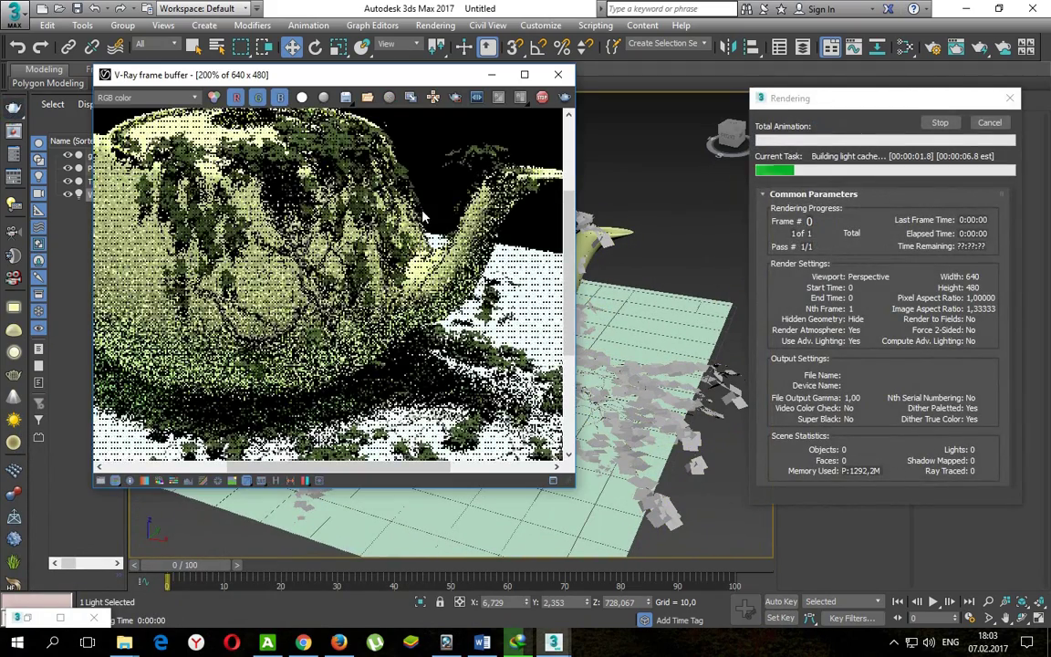
# Inspect the V-Ray render of the green leaf-covered teapot, then close it.
pyautogui.scroll(-1, 320, 228)
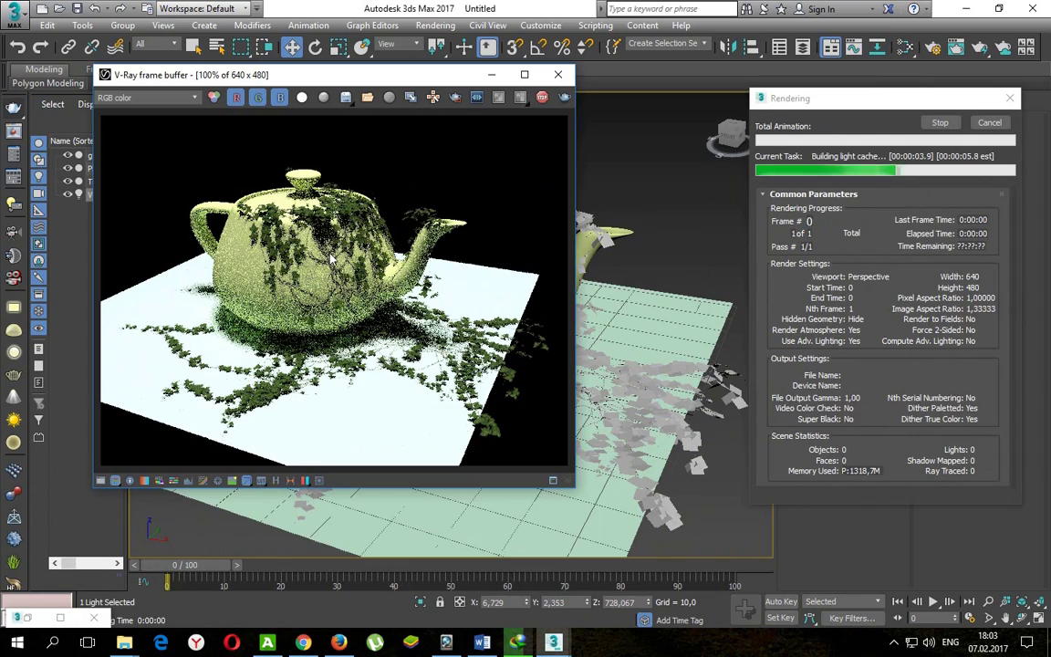
pyautogui.scroll(1, 326, 254)
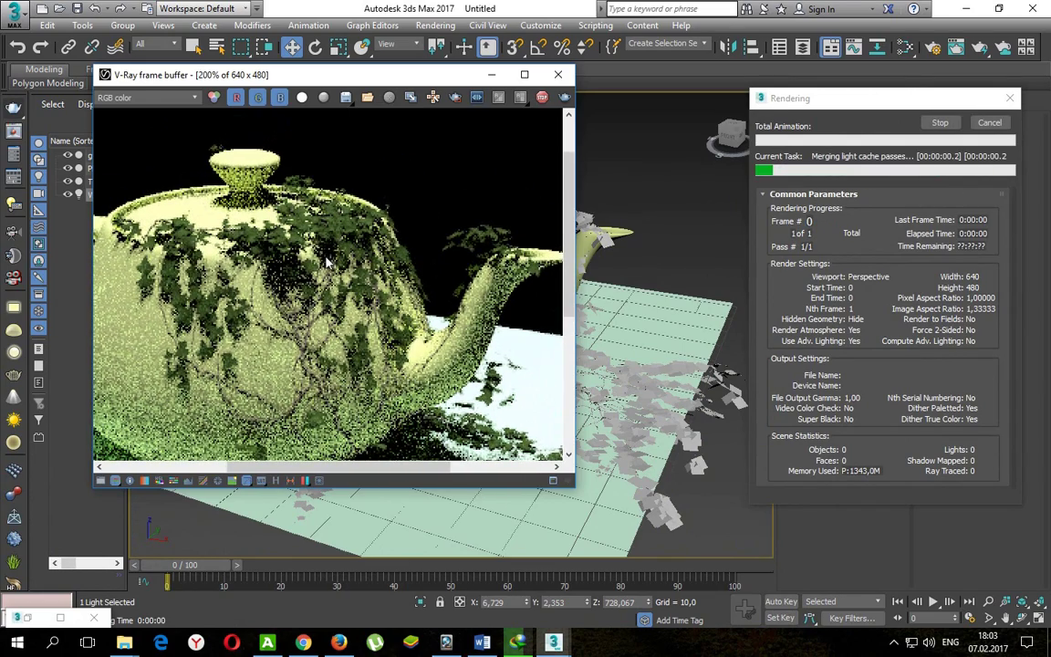
pyautogui.scroll(1, 325, 248)
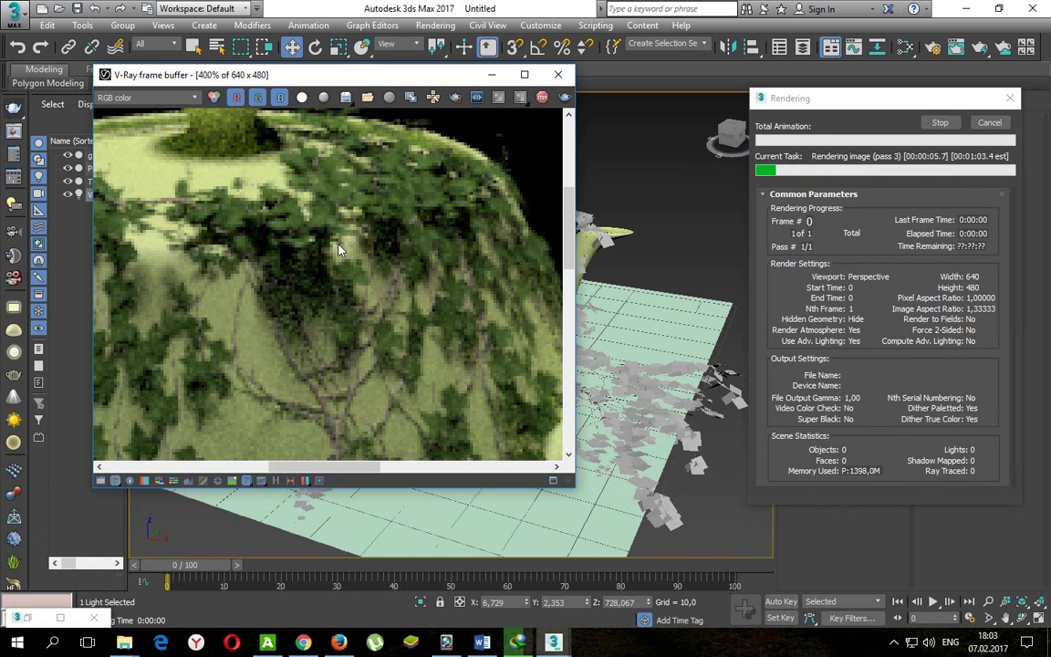
pyautogui.scroll(-1, 338, 250)
pyautogui.moveTo(352, 280); pyautogui.dragTo(274, 242, button='middle')
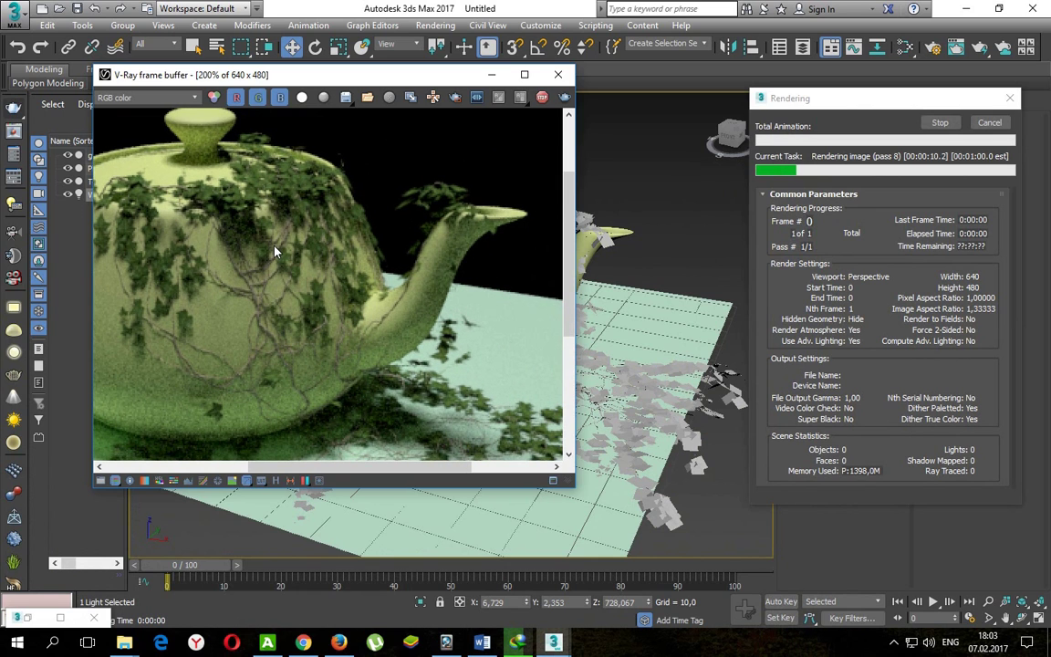
pyautogui.scroll(-1, 275, 247)
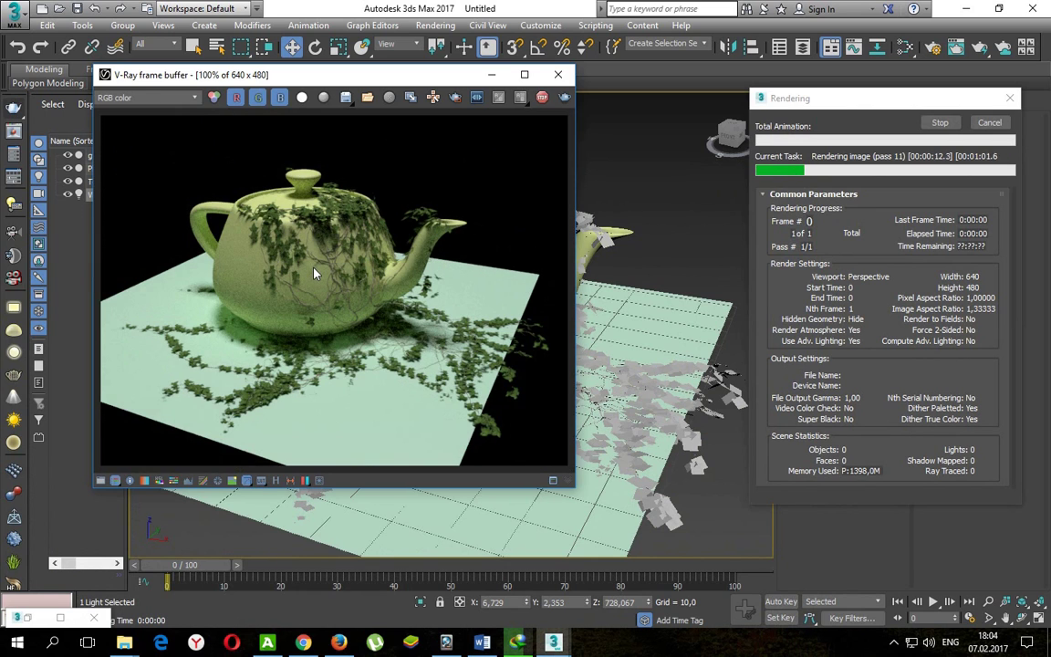
pyautogui.click(989, 123)
pyautogui.click(558, 74)
# Zoom to a close-up of the spout, render it, then stop and close the render.
pyautogui.scroll(3, 447, 264)
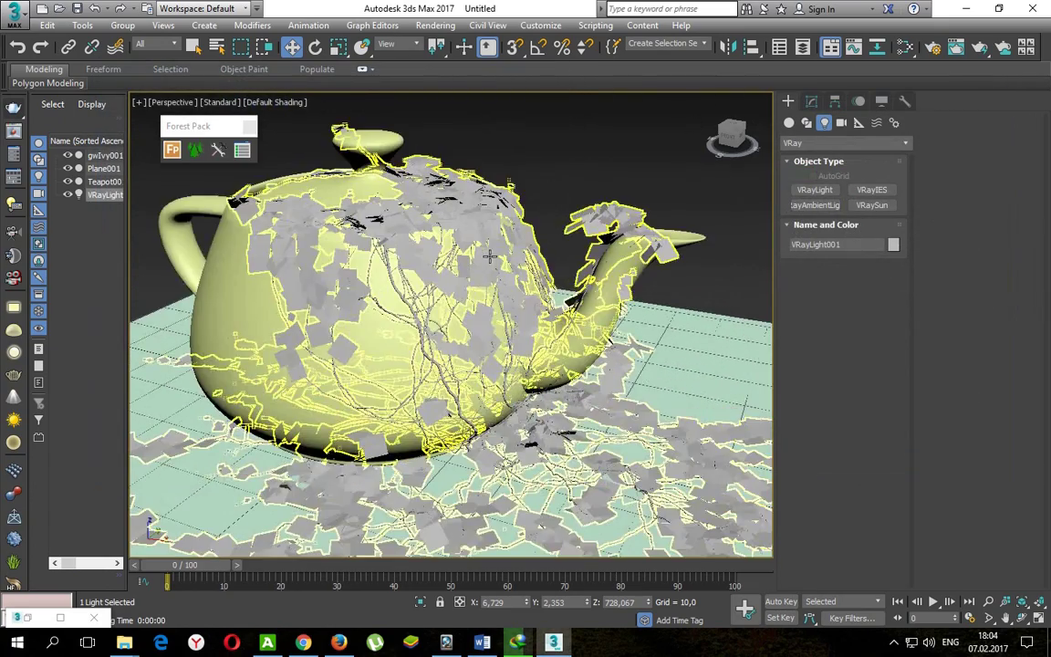
pyautogui.scroll(3, 452, 269)
pyautogui.scroll(3, 460, 278)
pyautogui.scroll(3, 470, 288)
pyautogui.scroll(-3, 470, 288)
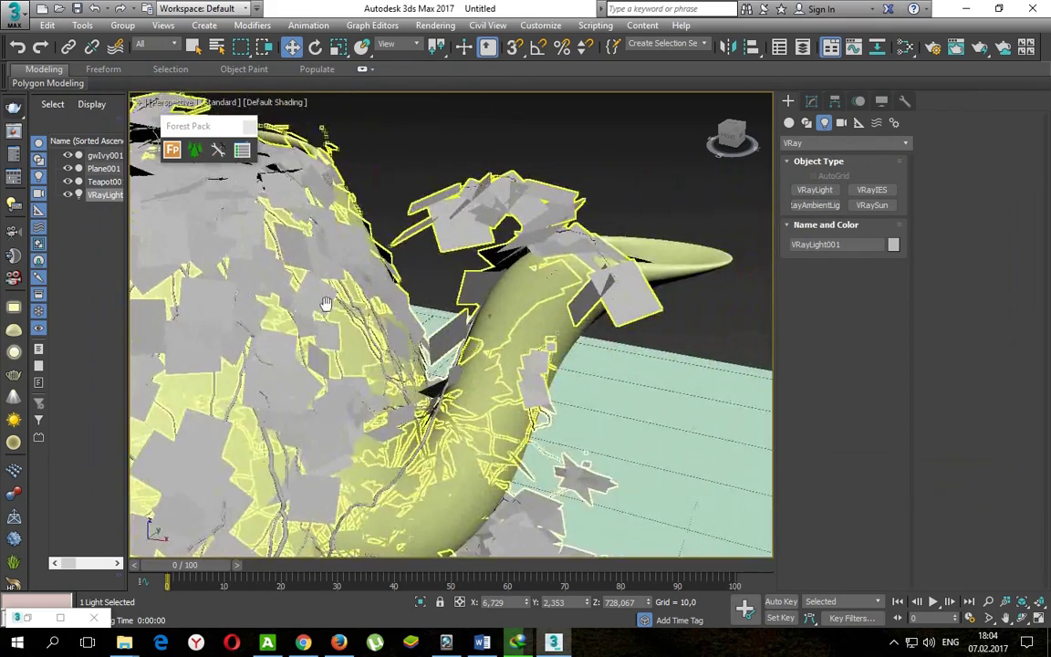
pyautogui.scroll(-2, 470, 288)
pyautogui.scroll(-2, 470, 288)
pyautogui.click(14, 108)
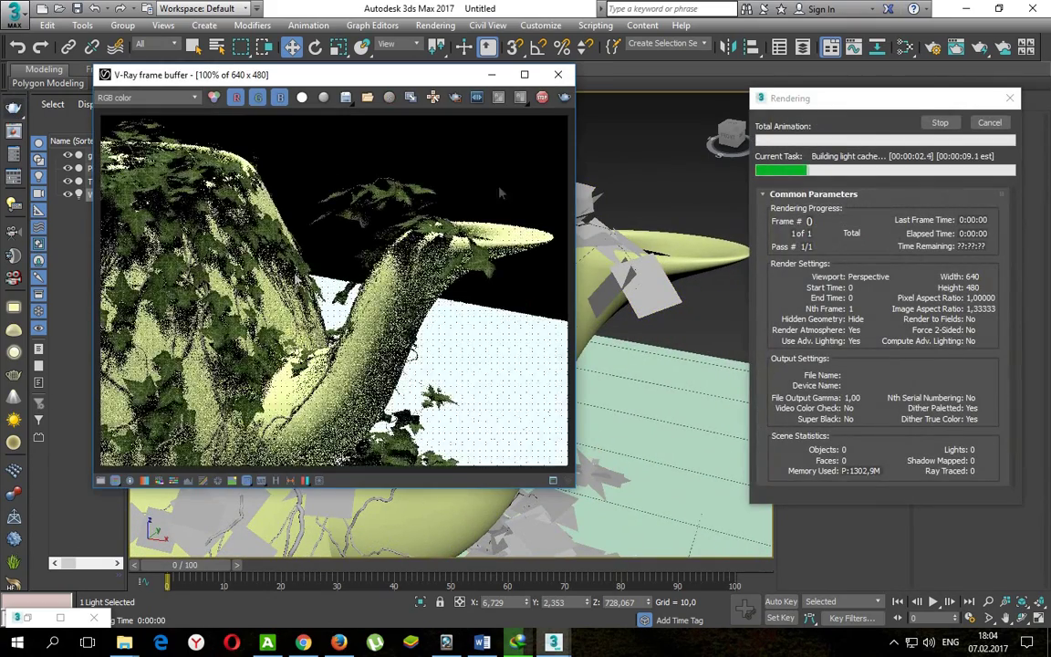
pyautogui.click(542, 97)
pyautogui.click(491, 74)
pyautogui.scroll(-4, 473, 302)
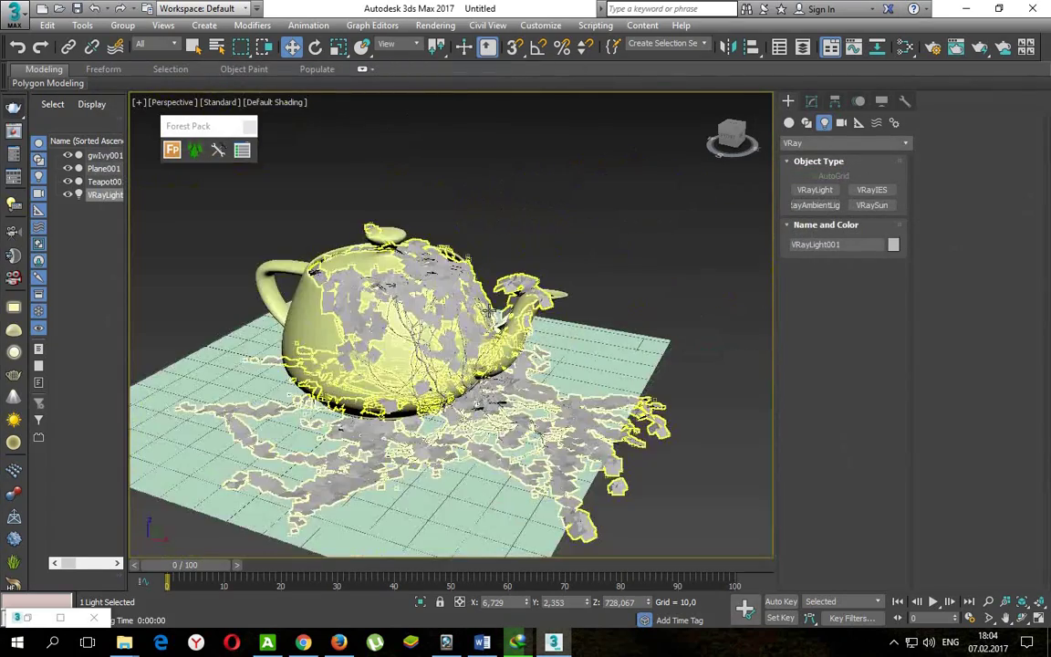
# Reopen the material editor and add a new VRayMtl, Material #52, for editing.
pyautogui.click(905, 47)
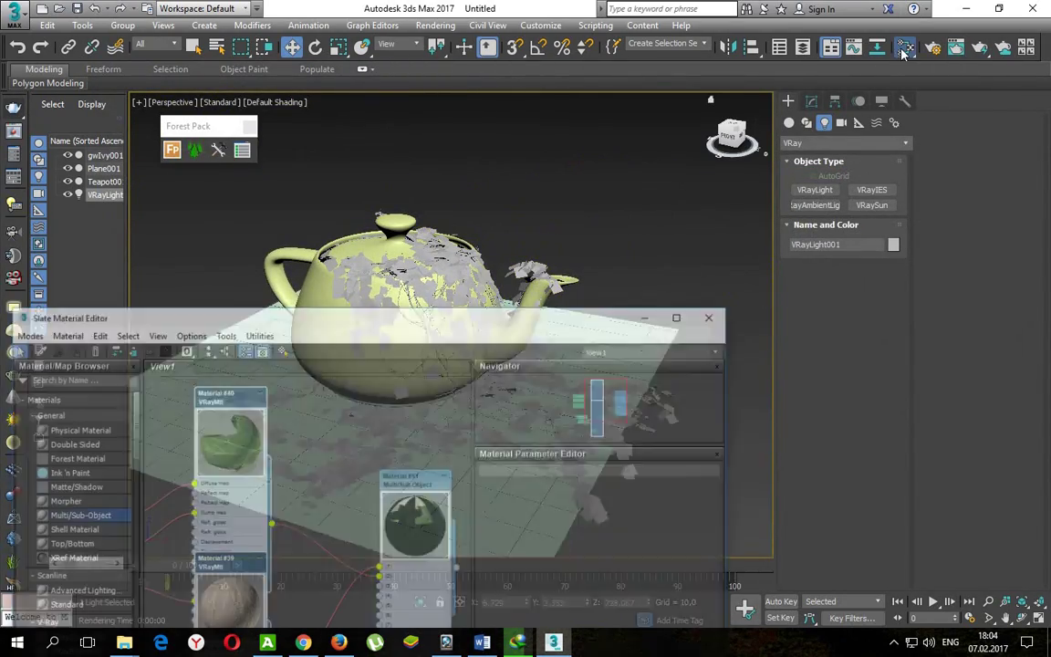
pyautogui.moveTo(516, 300)
pyautogui.mouseDown()
pyautogui.moveTo(724, 111)
pyautogui.moveTo(714, 125)
pyautogui.mouseUp()
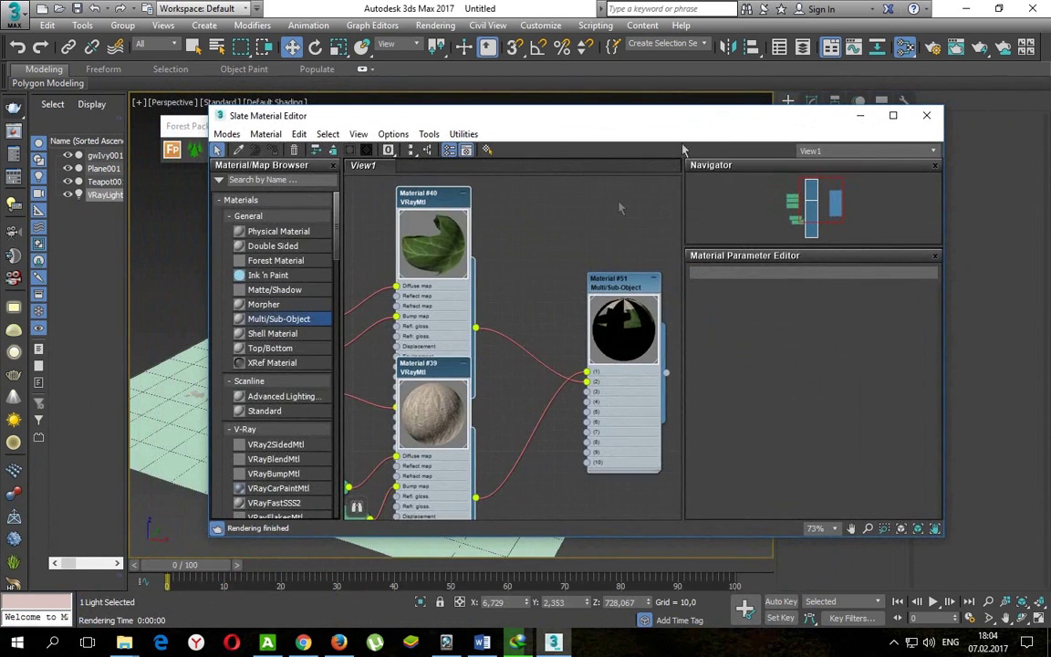
pyautogui.scroll(-4, 285, 414)
pyautogui.scroll(-2, 278, 383)
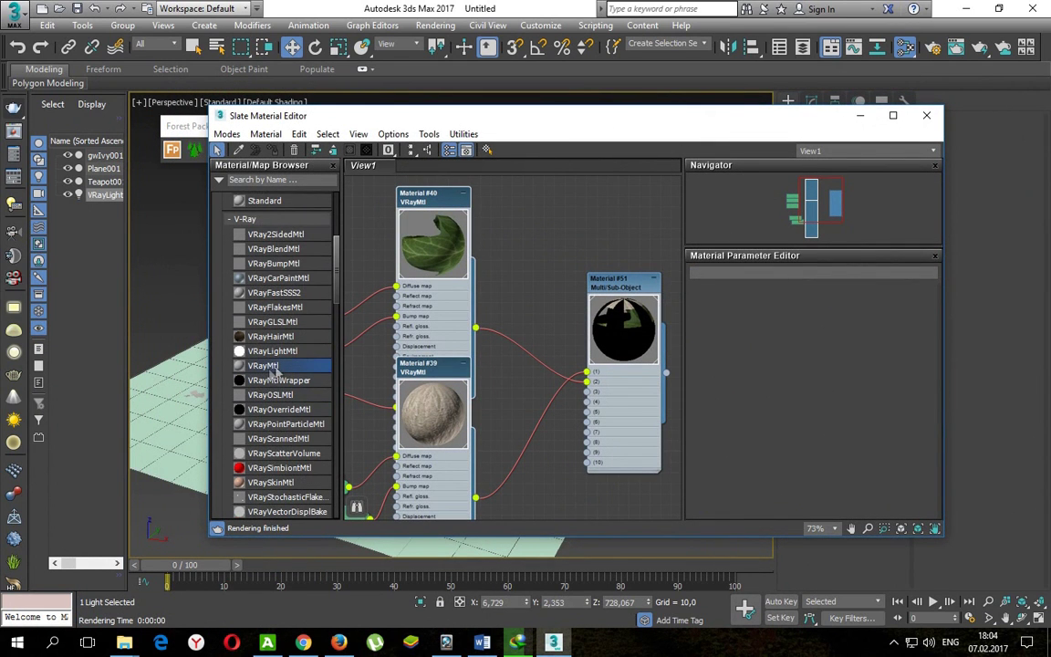
pyautogui.moveTo(272, 370); pyautogui.dragTo(572, 211)
pyautogui.doubleClick(564, 212)
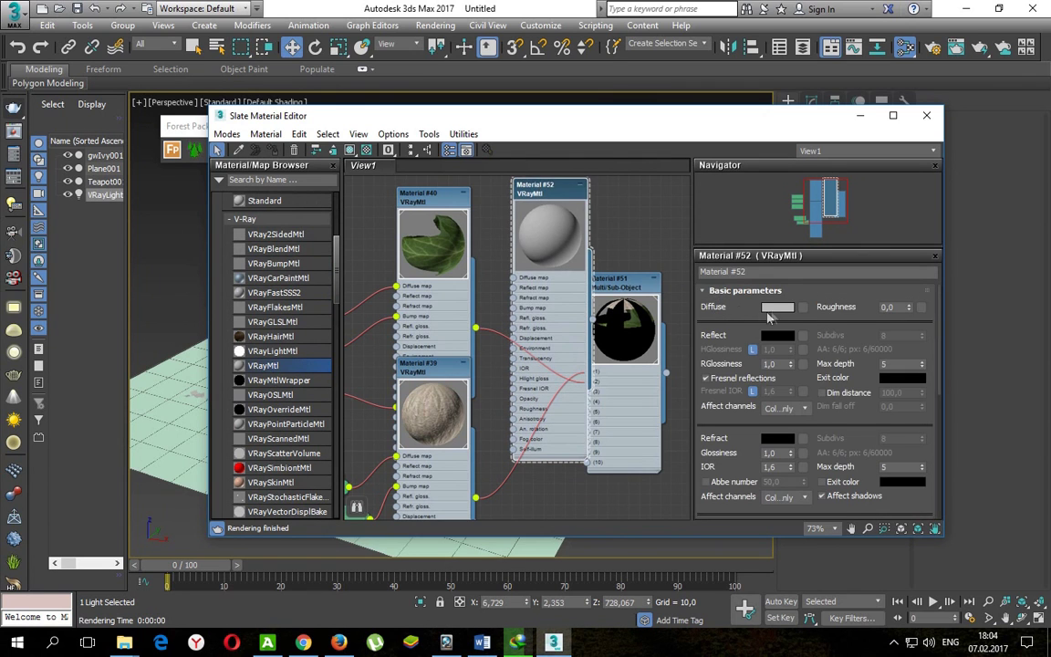
# Set Material #52's diffuse colour to dark red.
pyautogui.click(777, 306)
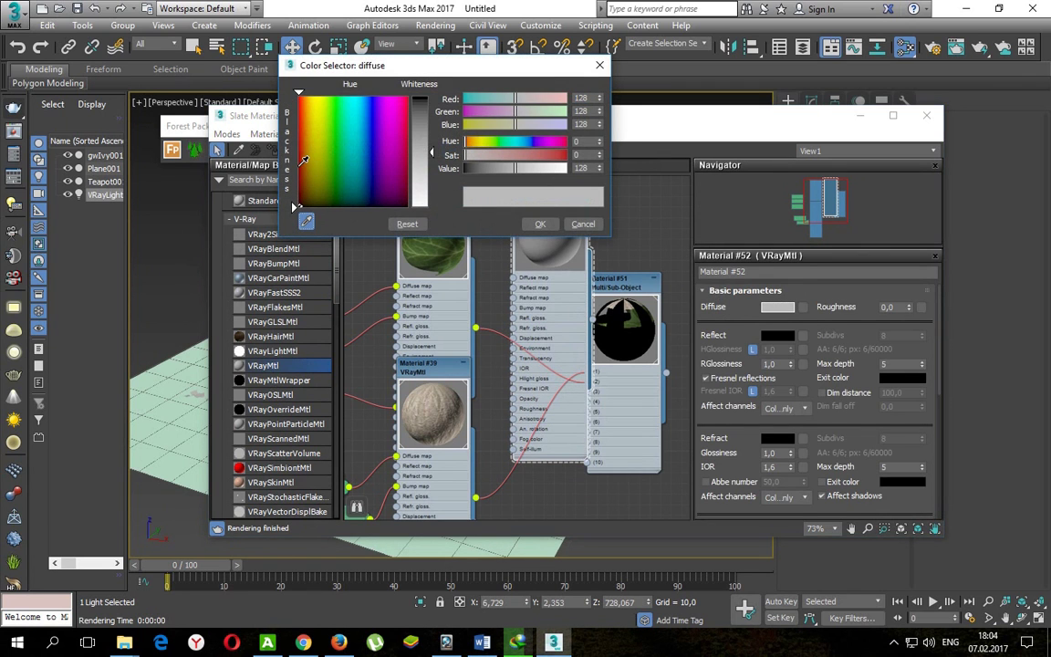
pyautogui.click(477, 168)
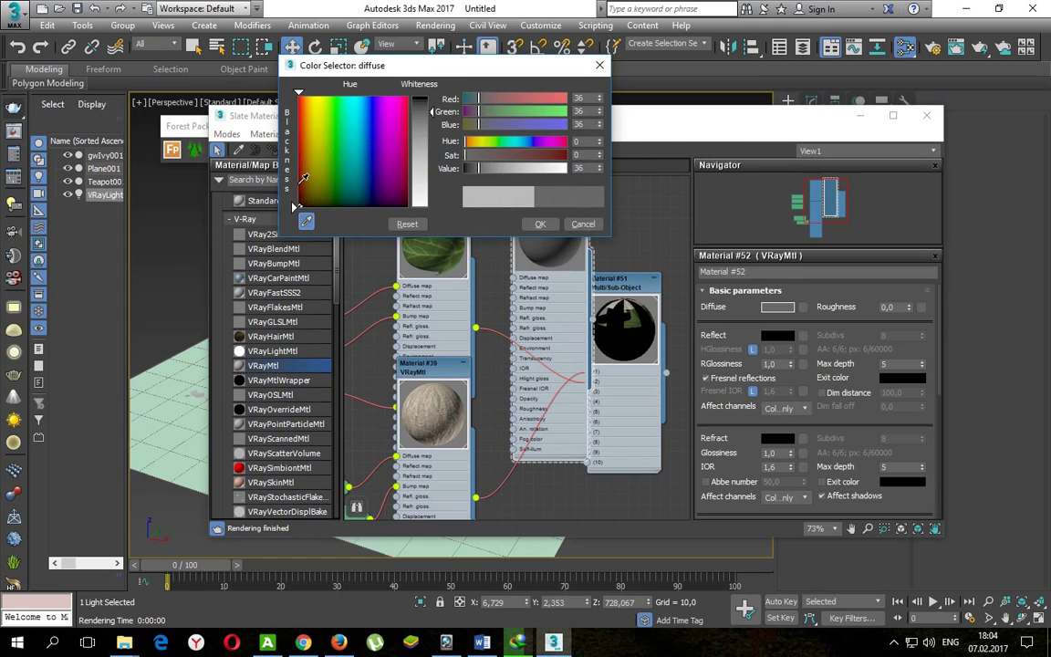
pyautogui.click(407, 184)
pyautogui.click(538, 225)
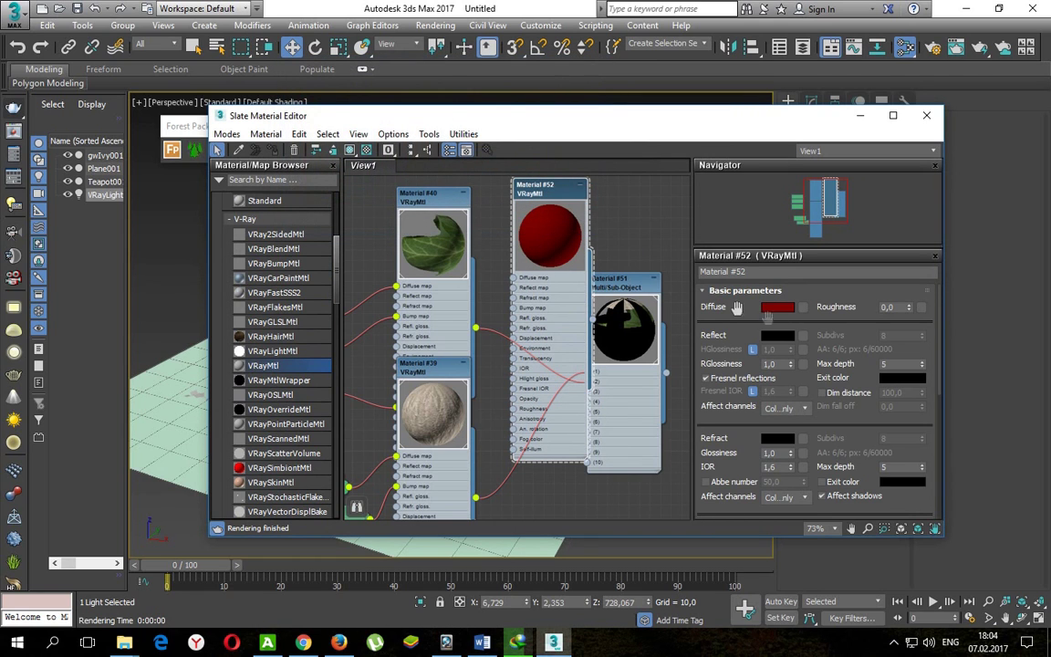
pyautogui.scroll(-1, 684, 290)
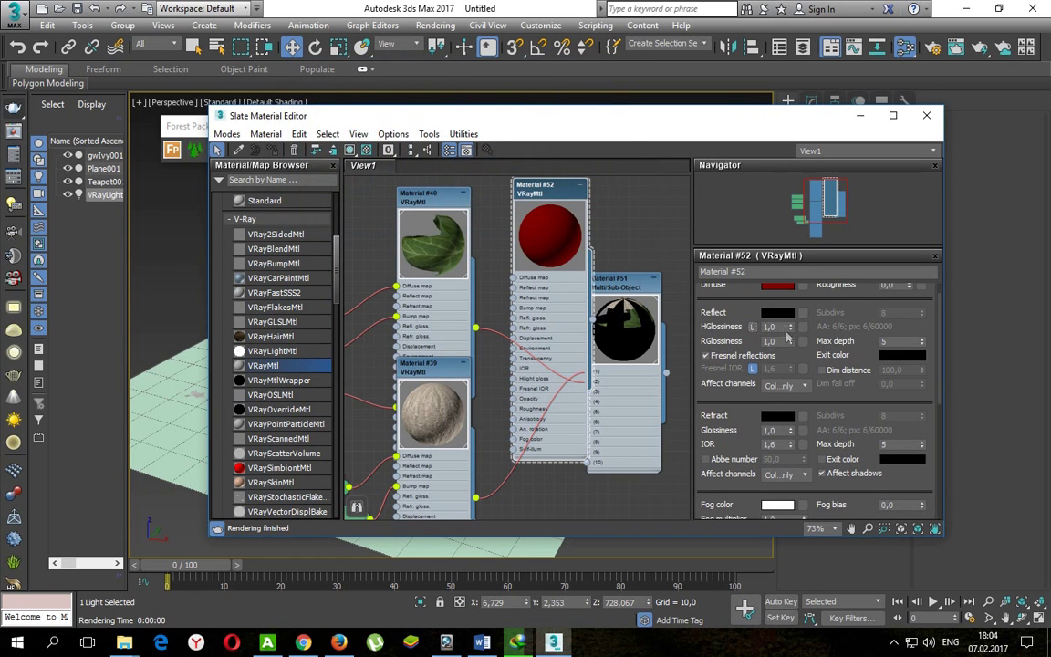
# Set reflection to white with highlight glossiness 0.75, then drag the material onto the teapot.
pyautogui.click(782, 313)
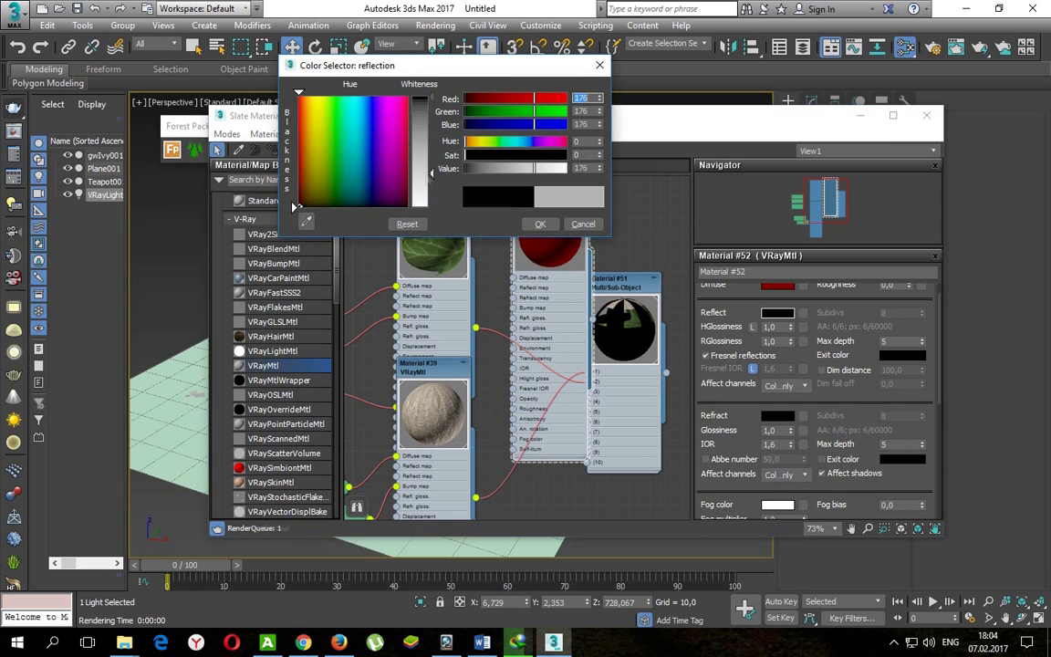
pyautogui.moveTo(428, 167); pyautogui.dragTo(556, 167)
pyautogui.click(539, 223)
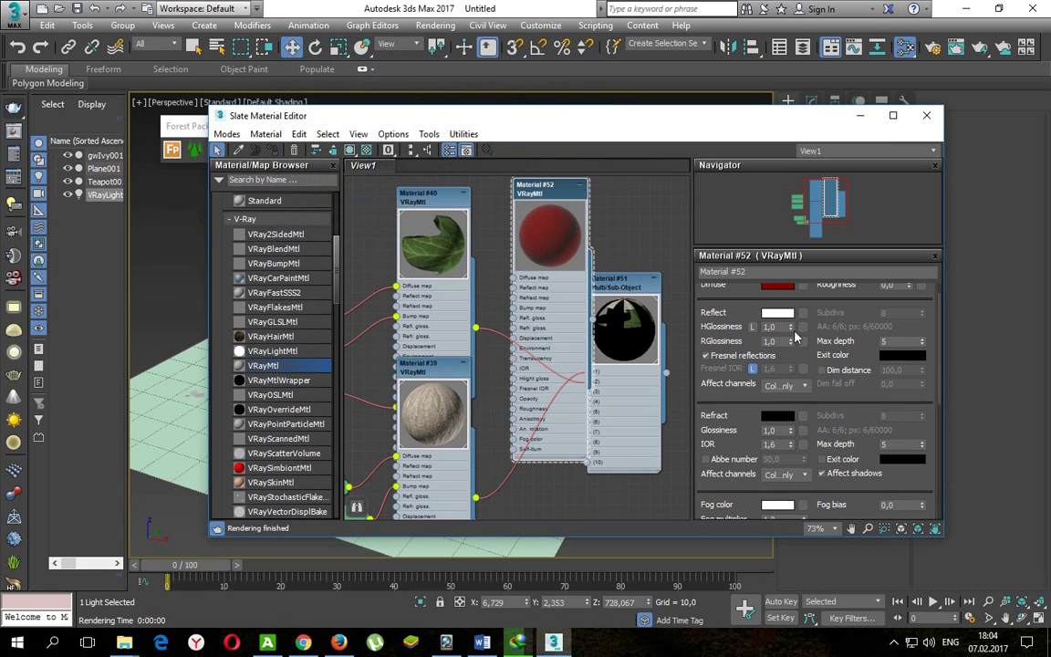
pyautogui.moveTo(790, 326); pyautogui.dragTo(792, 350)
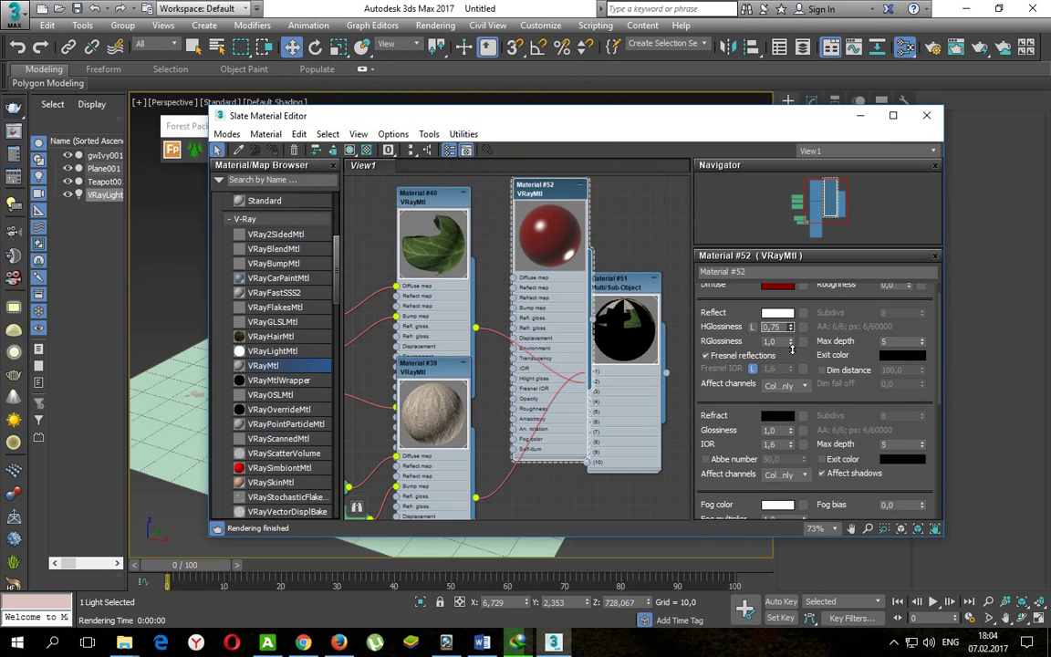
pyautogui.moveTo(793, 133); pyautogui.dragTo(774, 333)
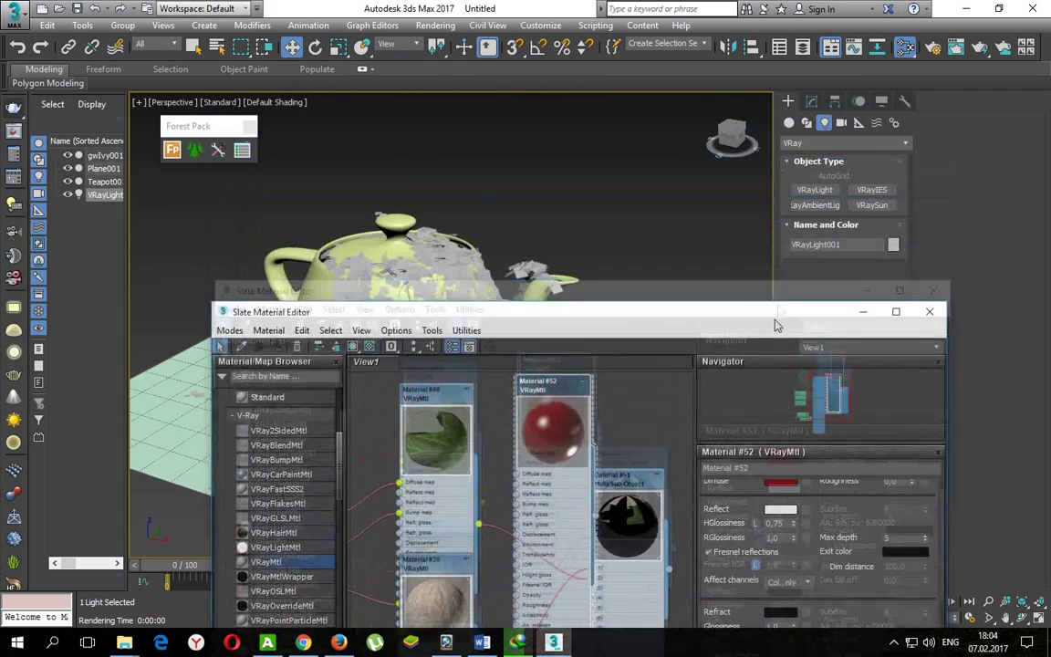
pyautogui.moveTo(526, 393); pyautogui.dragTo(503, 391)
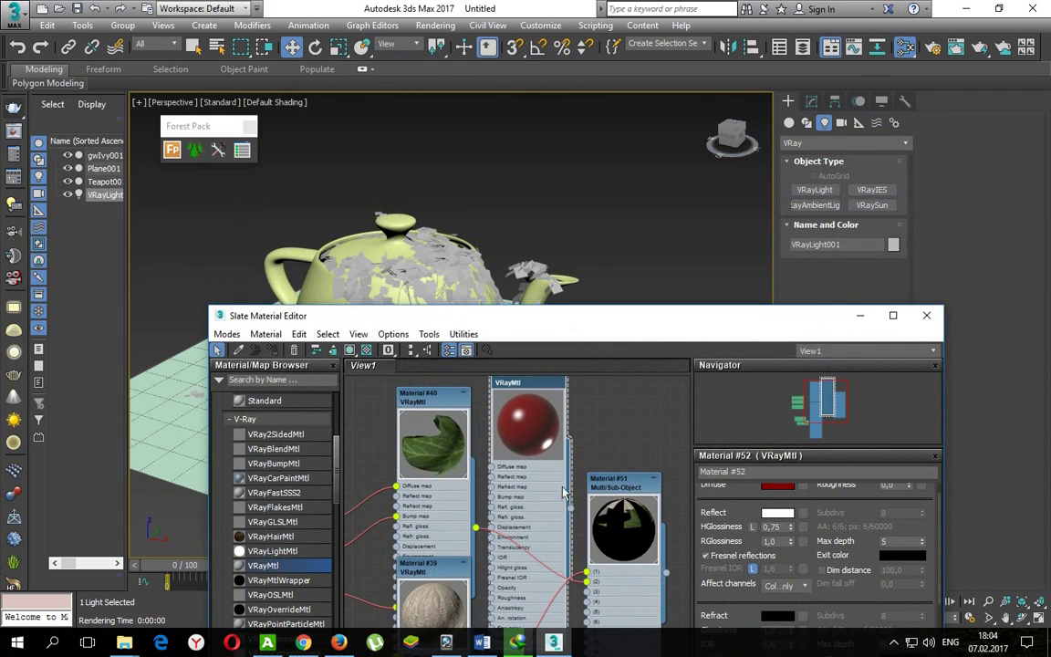
pyautogui.moveTo(570, 511); pyautogui.dragTo(321, 284)
# Assign the glossy red material to the teapot and render the view, then close the render.
pyautogui.click(926, 314)
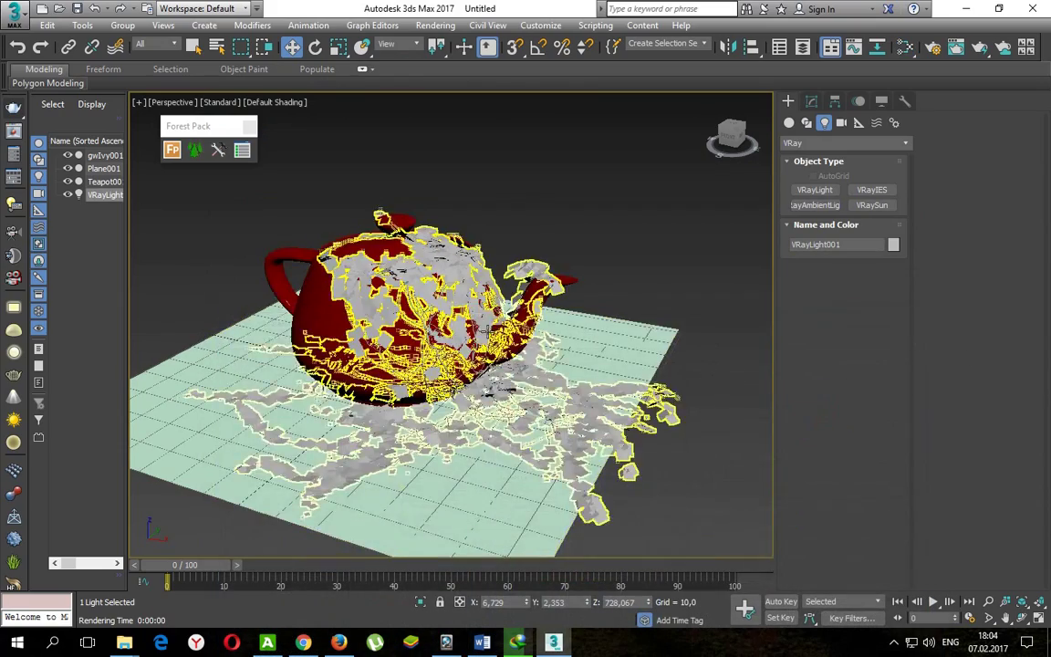
pyautogui.scroll(2, 522, 347)
pyautogui.scroll(3, 522, 348)
pyautogui.scroll(-3, 522, 348)
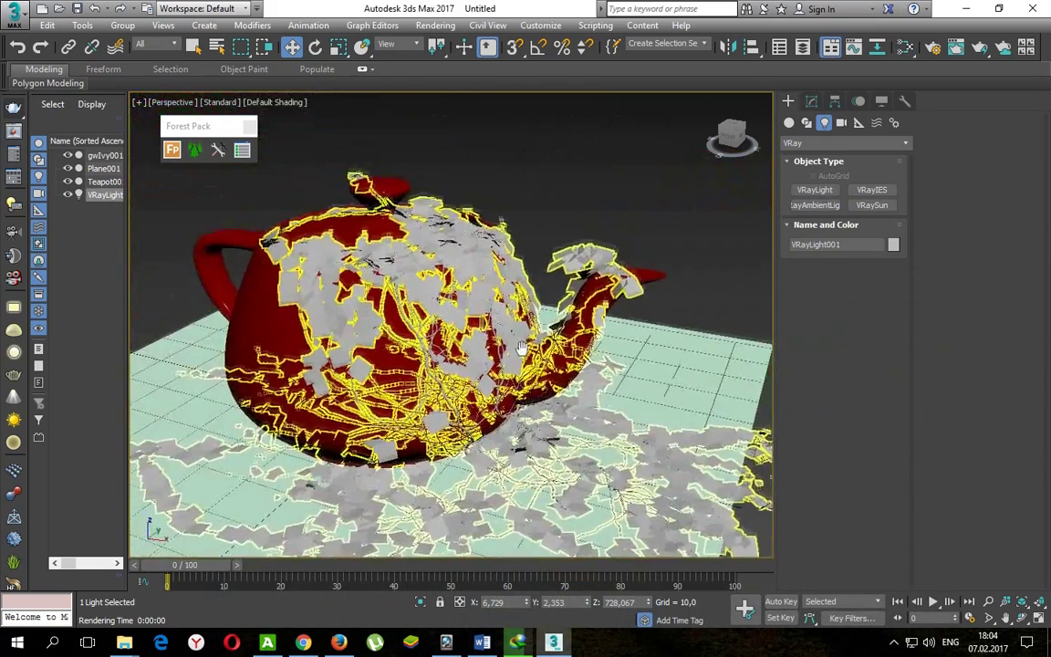
pyautogui.scroll(2, 522, 348)
pyautogui.scroll(1, 522, 348)
pyautogui.hotkey('shift', 'q')
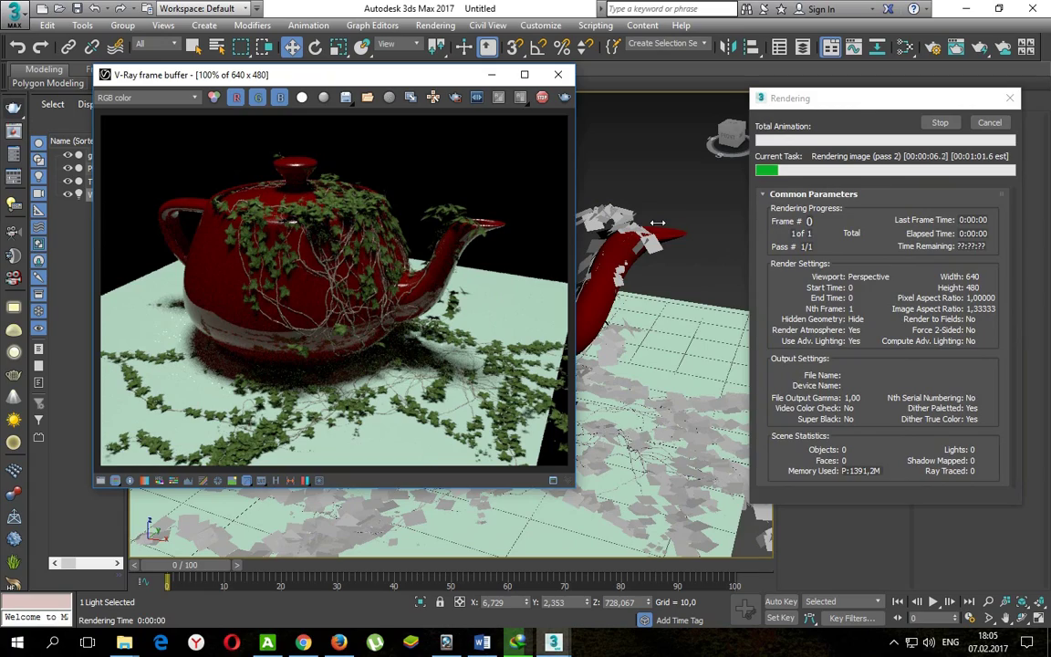
pyautogui.click(558, 74)
# Pan to the teapot spout and render a close-up of it.
pyautogui.scroll(5, 516, 273)
pyautogui.scroll(5, 515, 274)
pyautogui.moveTo(516, 274); pyautogui.dragTo(372, 356, button='middle')
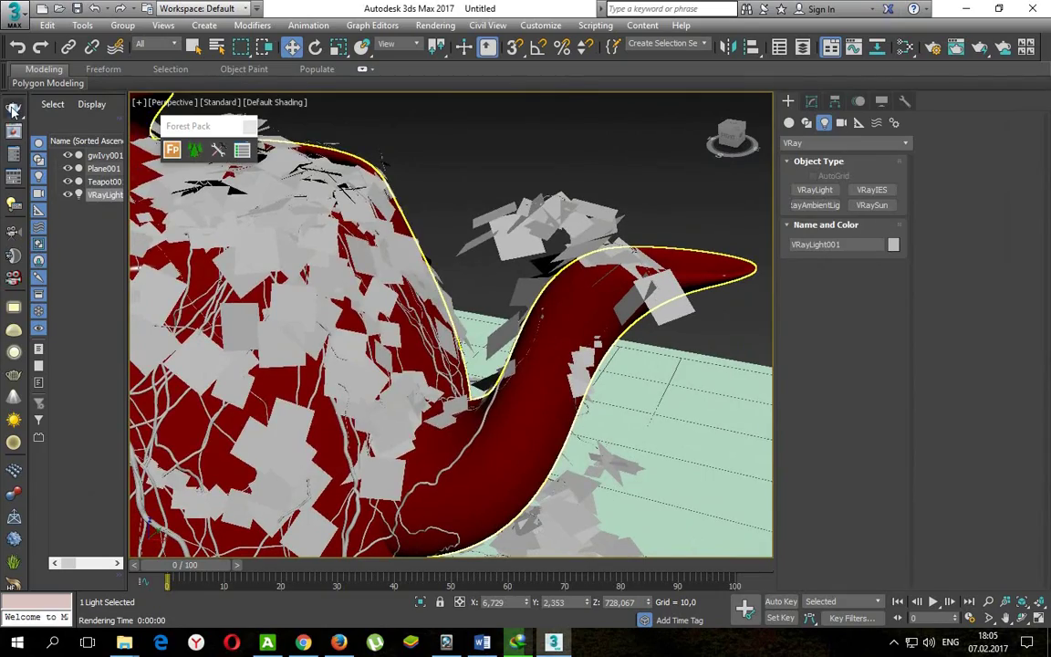
pyautogui.hotkey('shift', 'q')
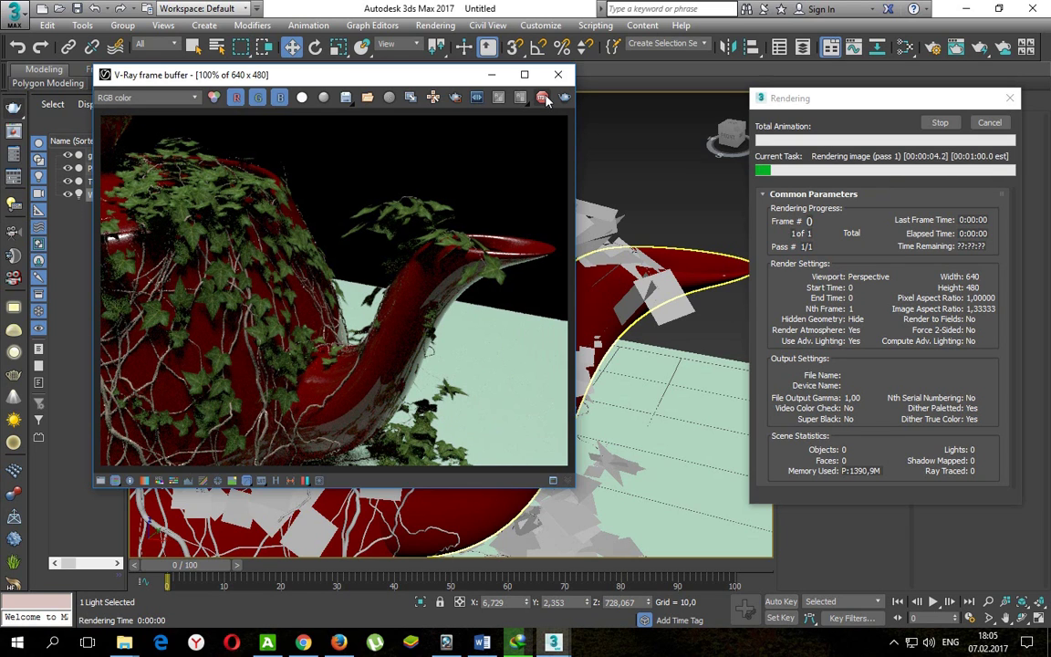
# Stop and close the spout close-up render in the V-Ray frame buffer.
pyautogui.click(542, 97)
pyautogui.click(491, 73)
pyautogui.scroll(5, 619, 175)
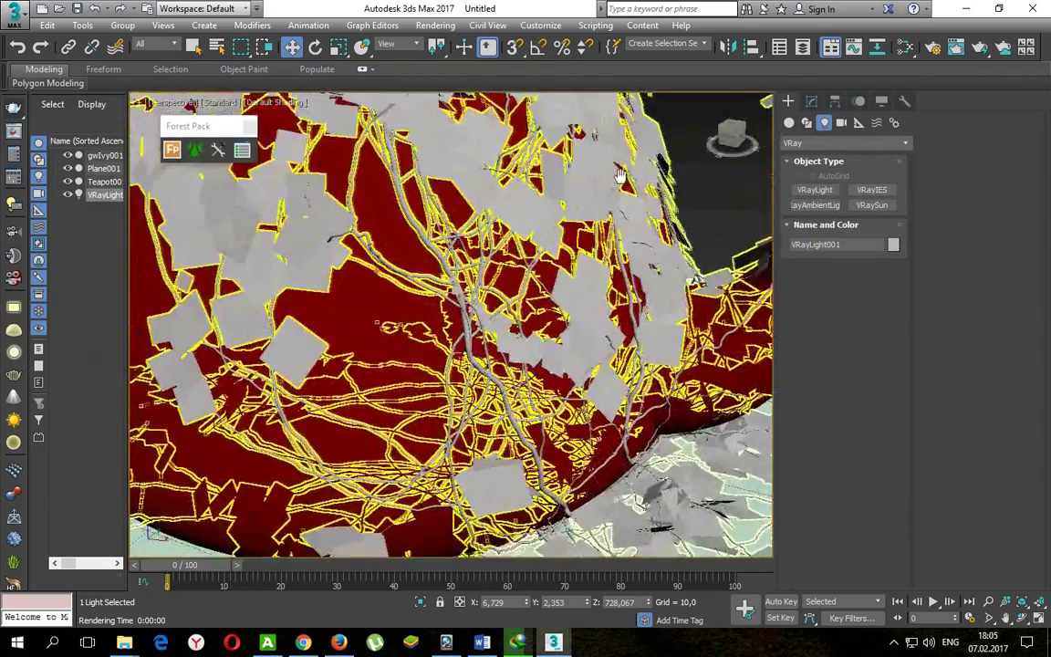
pyautogui.scroll(2, 619, 175)
pyautogui.scroll(2, 548, 229)
# Zoom the perspective view deep into the ivy branches and render that close-up.
pyautogui.scroll(1, 502, 264)
pyautogui.scroll(2, 447, 296)
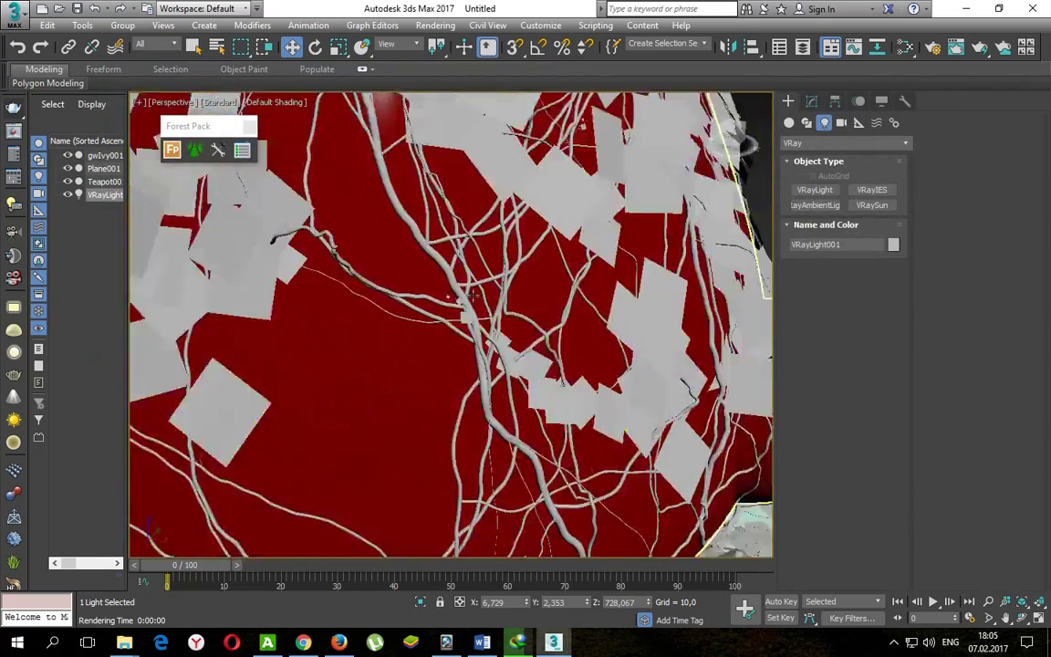
pyautogui.scroll(2, 448, 297)
pyautogui.scroll(1, 447, 291)
pyautogui.scroll(1, 446, 277)
pyautogui.scroll(2, 415, 298)
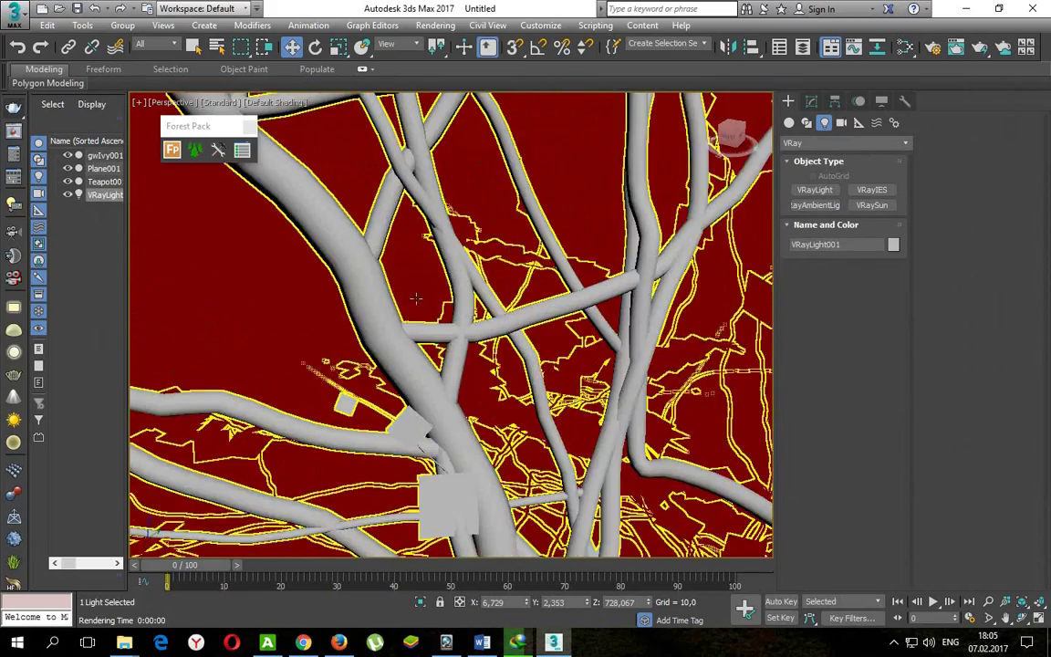
pyautogui.scroll(2, 415, 299)
pyautogui.click(13, 109)
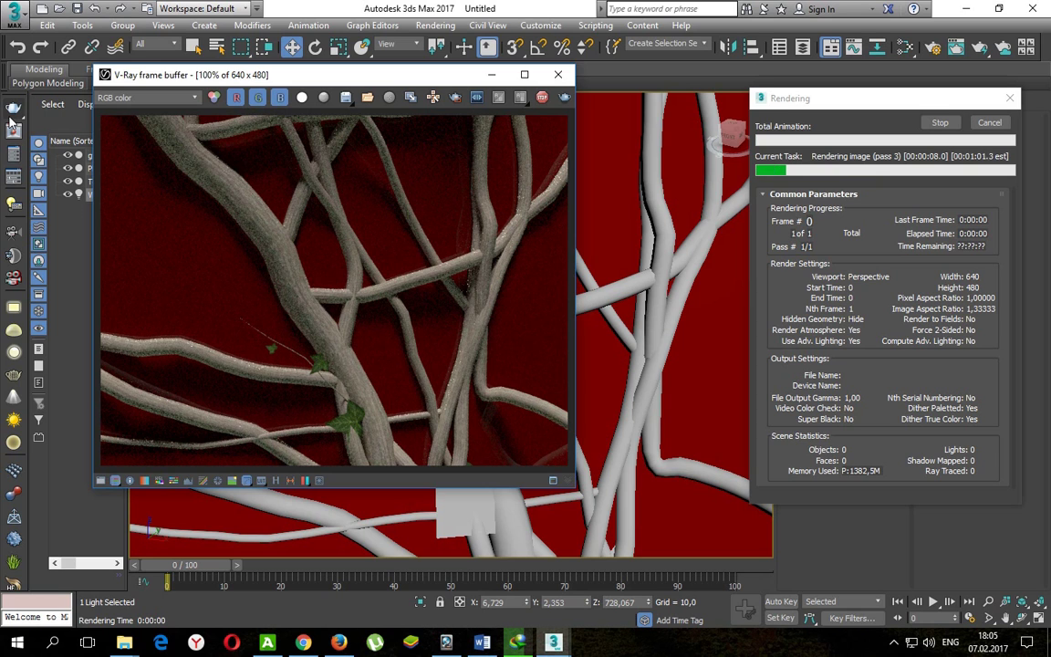
# Inspect the enlarged ivy-branch render, then close the frame buffer and progress report.
pyautogui.scroll(1, 301, 242)
pyautogui.moveTo(296, 258)
pyautogui.mouseDown(button='middle')
pyautogui.moveTo(315, 272)
pyautogui.moveTo(318, 295)
pyautogui.mouseUp(button='middle')
pyautogui.moveTo(199, 194)
pyautogui.mouseDown(button='middle')
pyautogui.moveTo(336, 347)
pyautogui.moveTo(201, 321)
pyautogui.moveTo(218, 217)
pyautogui.mouseUp(button='middle')
pyautogui.scroll(-2, 310, 228)
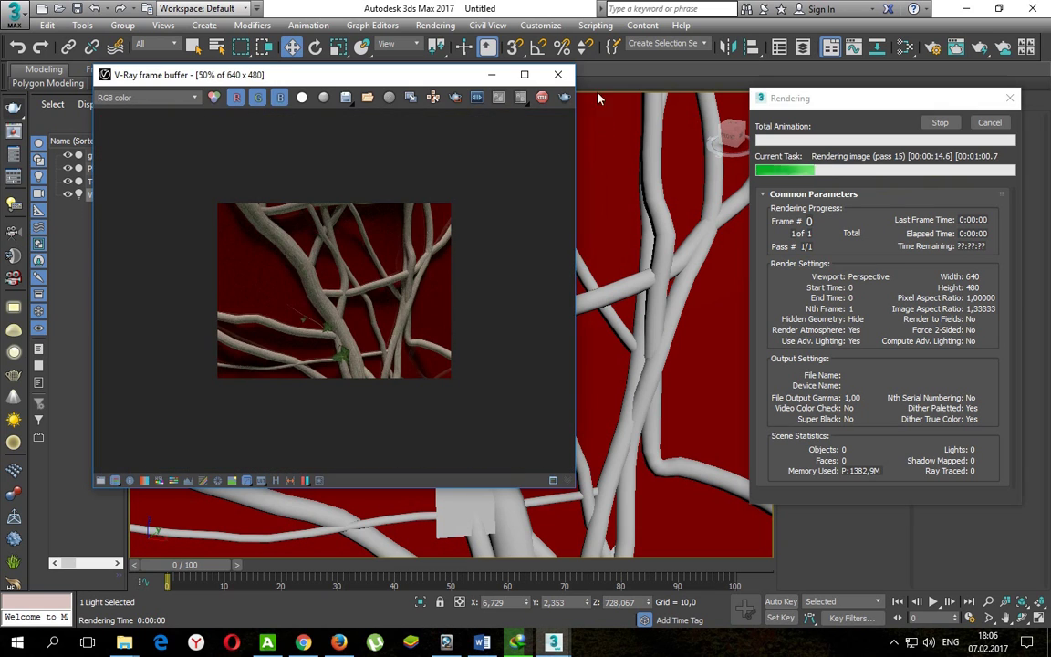
pyautogui.scroll(1, 547, 86)
pyautogui.click(491, 74)
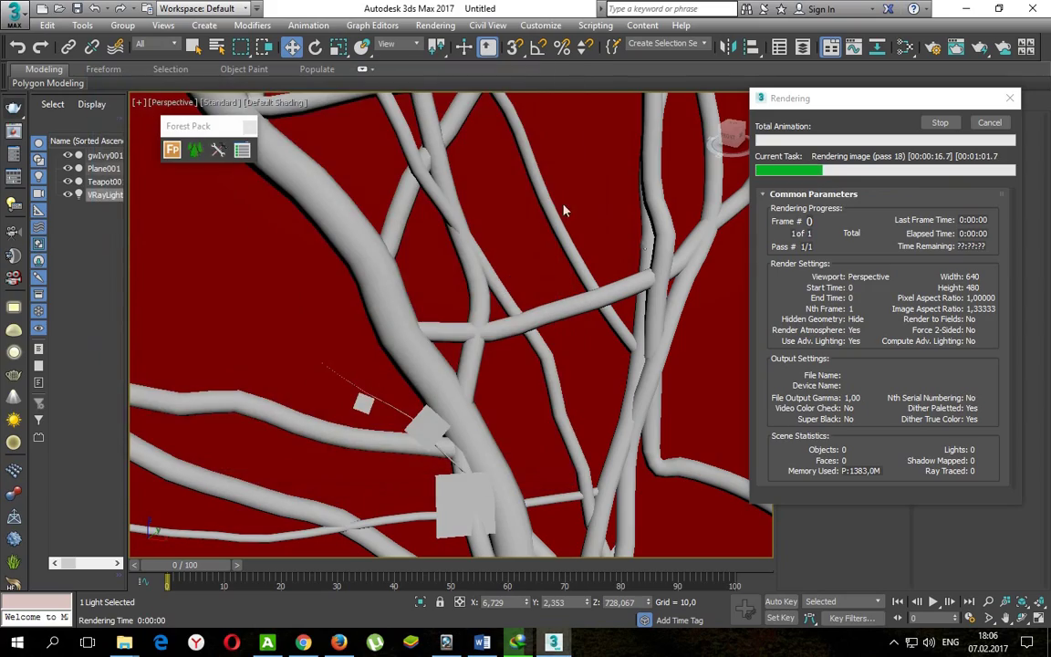
pyautogui.click(990, 122)
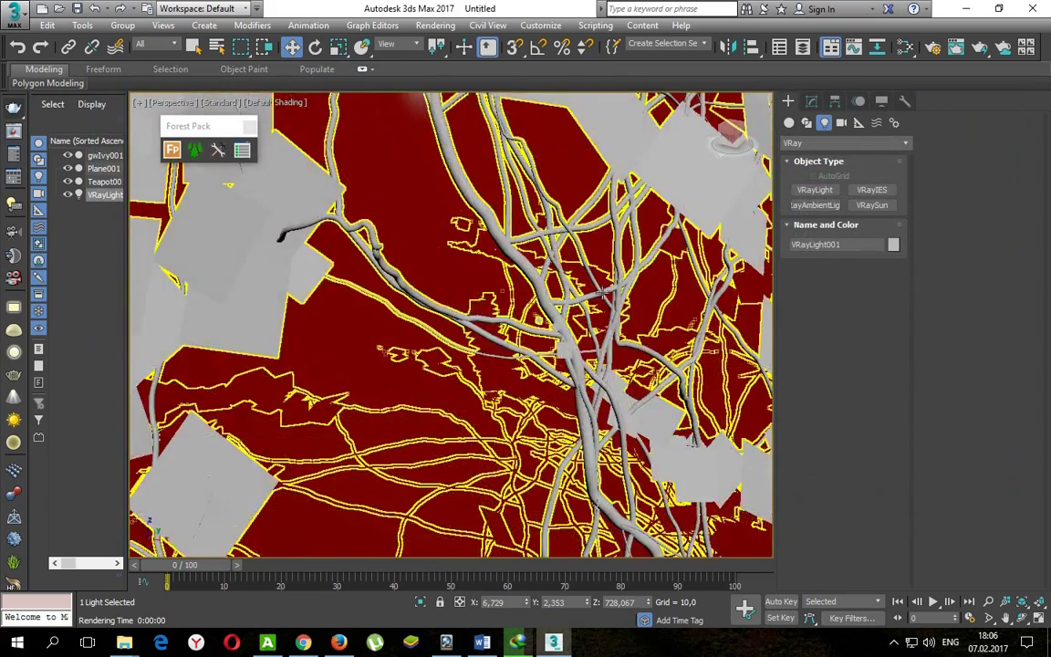
# Orbit and zoom to a whole-teapot view with the spout pointing left, and render it.
pyautogui.scroll(-5, 495, 378)
pyautogui.keyDown('alt'); pyautogui.moveTo(429, 365); pyautogui.dragTo(547, 383, button='middle'); pyautogui.keyUp('alt')
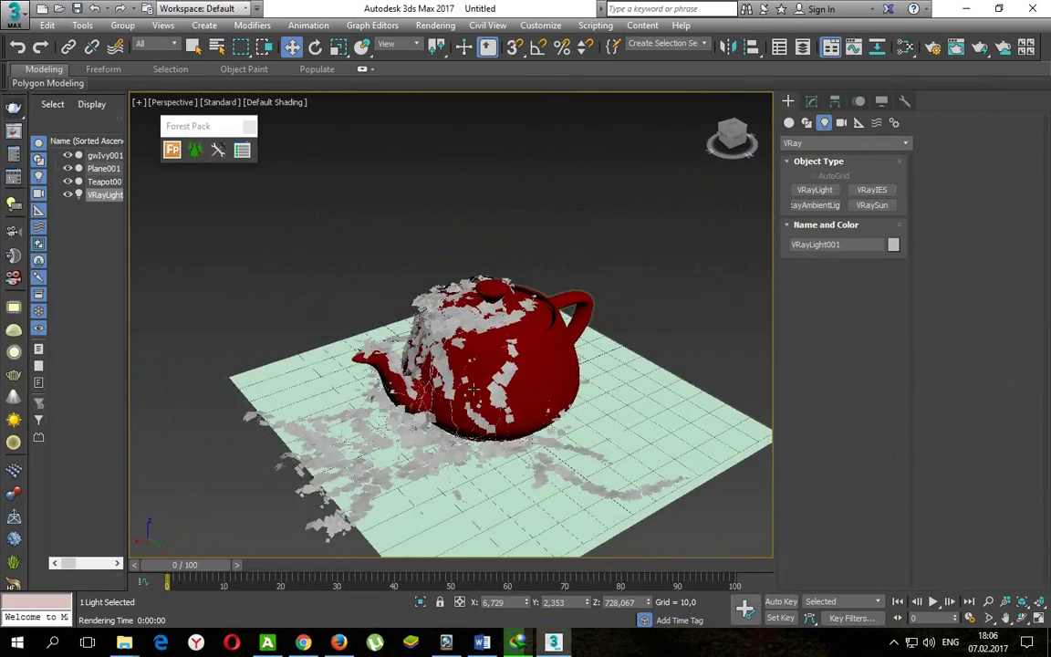
pyautogui.scroll(2, 445, 418)
pyautogui.scroll(2, 445, 418)
pyautogui.scroll(2, 445, 418)
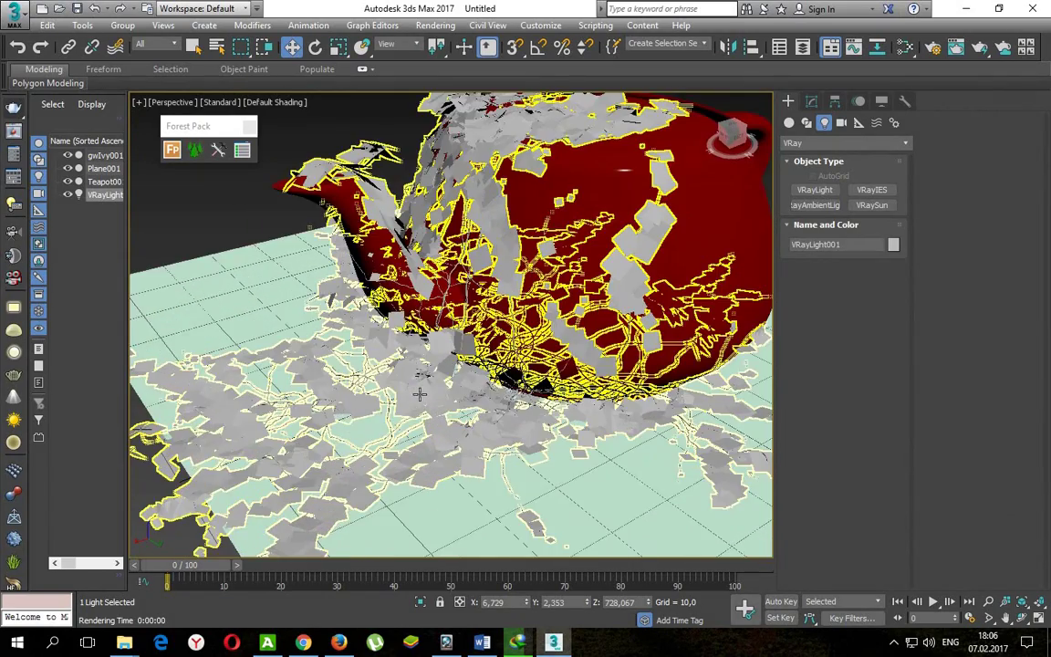
pyautogui.scroll(2, 445, 418)
pyautogui.scroll(-2, 445, 418)
pyautogui.scroll(-2, 445, 418)
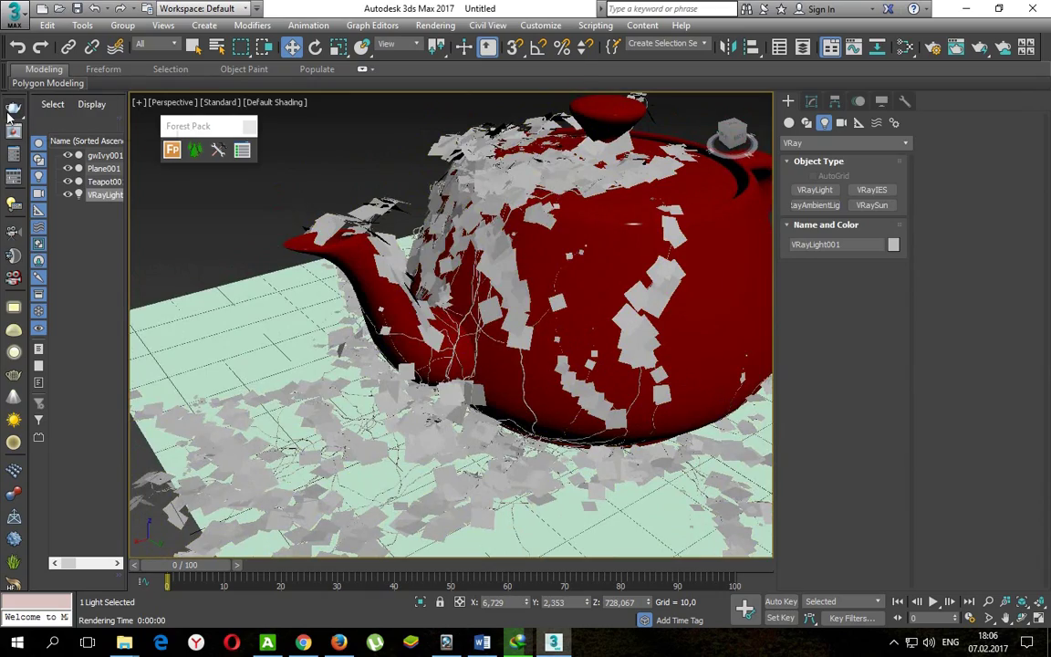
pyautogui.click(12, 107)
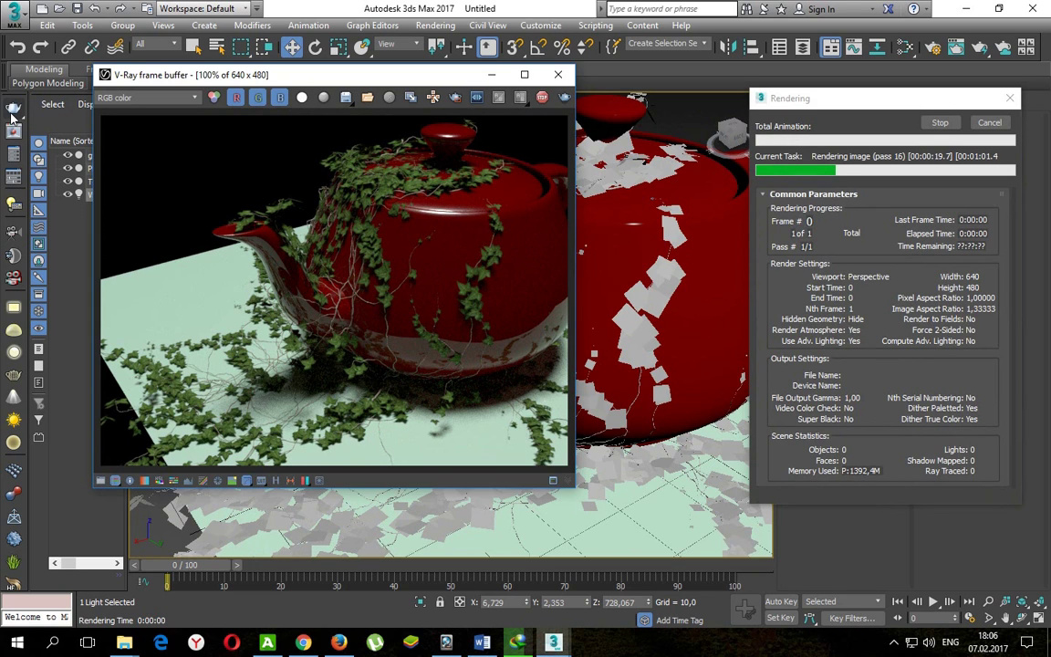
# Zoom the frame buffer to 200% and pan over the lid and spout areas.
pyautogui.scroll(1, 347, 217)
pyautogui.moveTo(390, 184)
pyautogui.mouseDown(button='middle')
pyautogui.moveTo(434, 242)
pyautogui.moveTo(273, 265)
pyautogui.moveTo(227, 154)
pyautogui.mouseUp(button='middle')
pyautogui.moveTo(230, 245); pyautogui.dragTo(360, 145, button='middle')
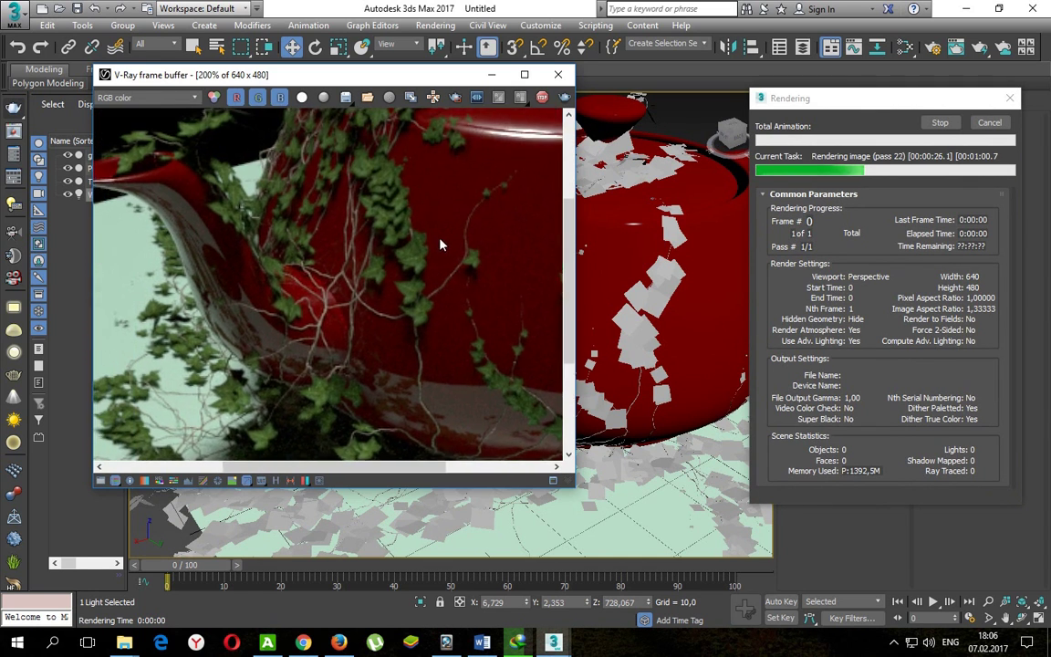
pyautogui.scroll(-1, 388, 244)
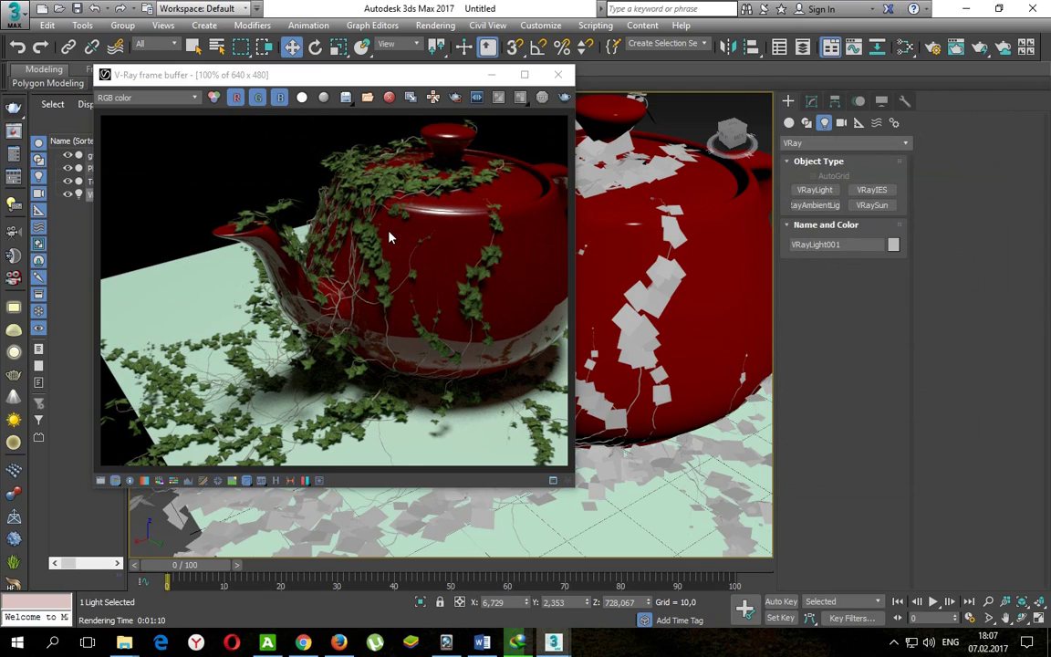
# Close the finished render, orbit so the spout faces right, and quit without saving.
pyautogui.moveTo(416, 84); pyautogui.dragTo(461, 122)
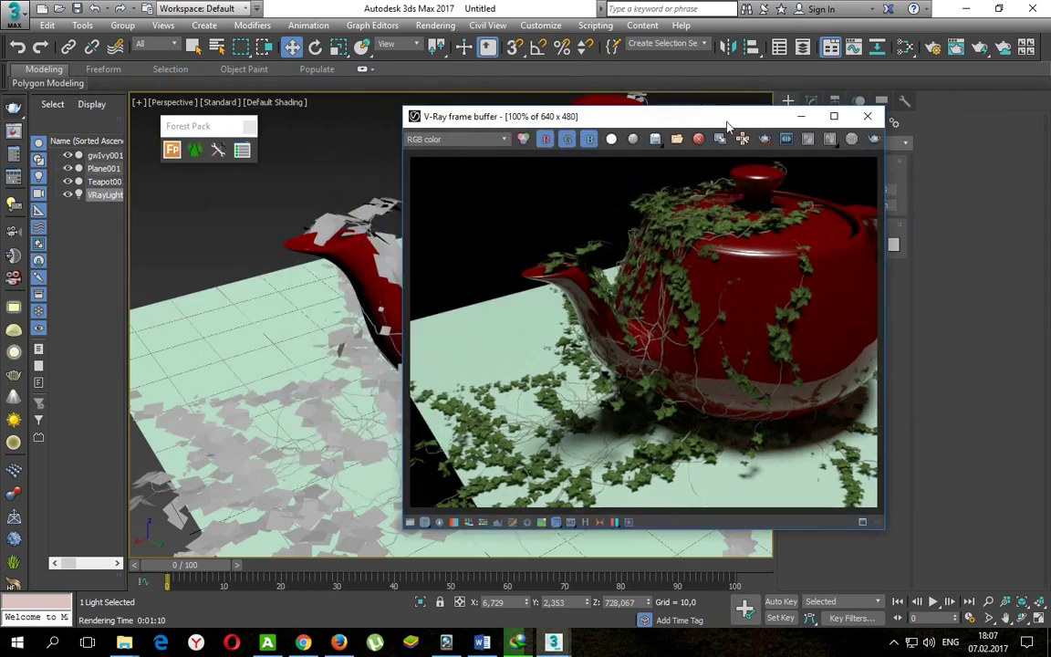
pyautogui.click(604, 110)
pyautogui.scroll(-3, 563, 238)
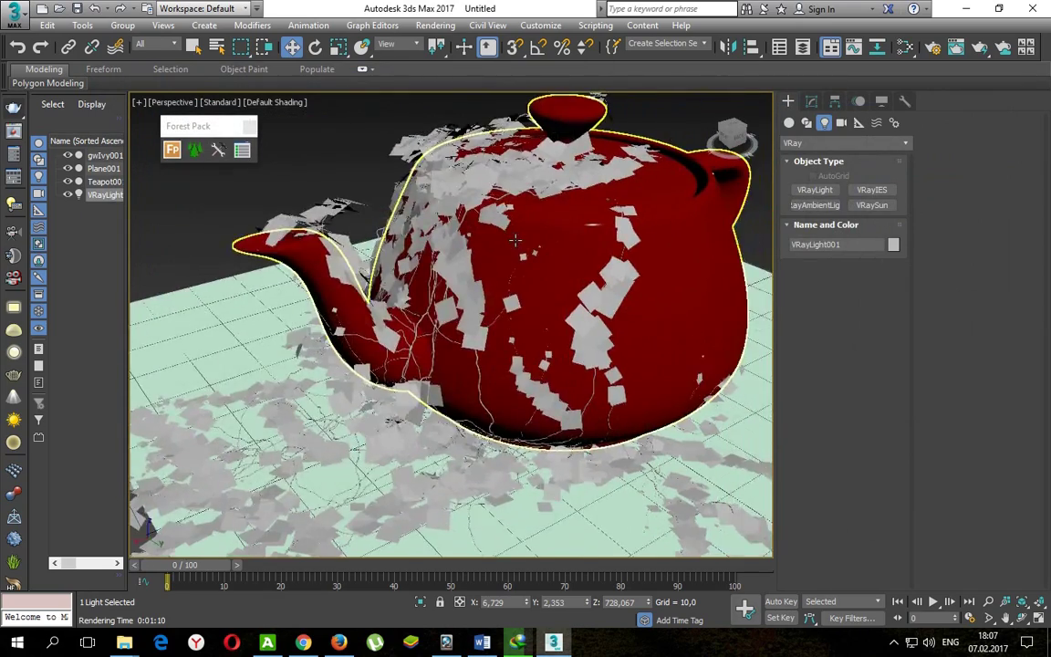
pyautogui.scroll(-5, 563, 238)
pyautogui.moveTo(584, 247)
pyautogui.keyDown('alt'); pyautogui.mouseDown(button='middle')
pyautogui.moveTo(641, 272)
pyautogui.moveTo(654, 206)
pyautogui.moveTo(650, 276)
pyautogui.mouseUp(button='middle'); pyautogui.keyUp('alt')
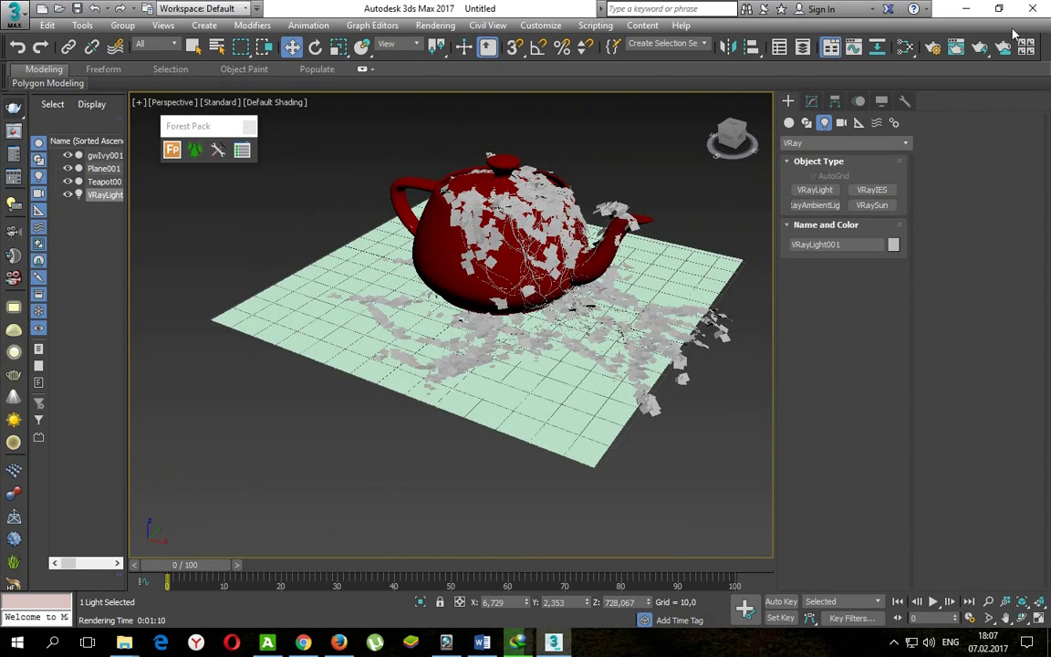
pyautogui.click(1032, 8)
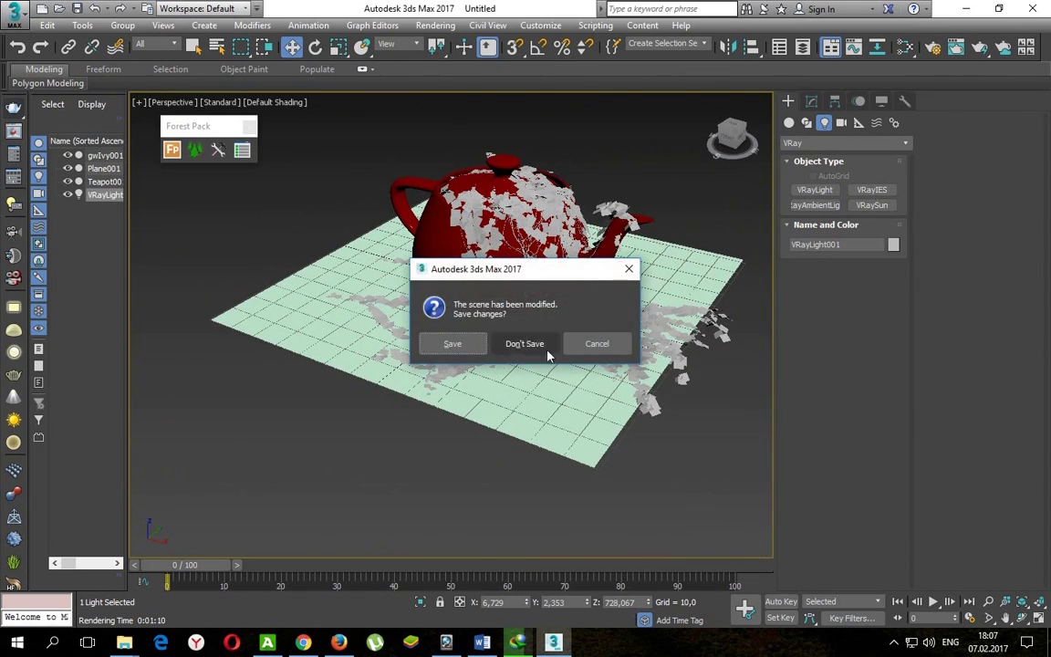